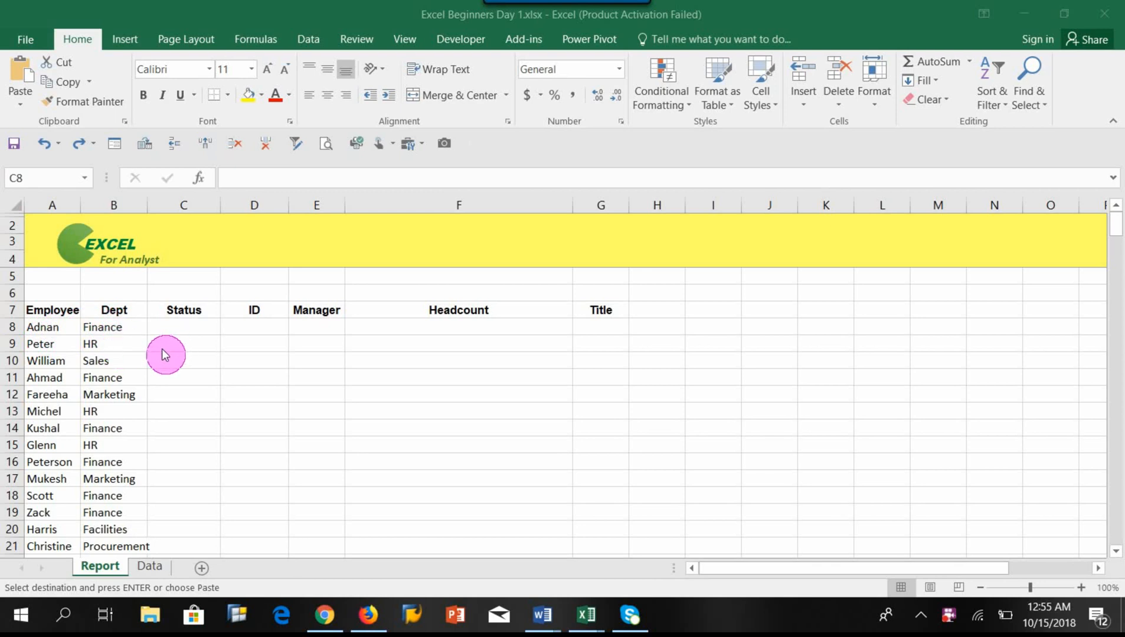
Step: Examine the employee and department entries and the empty Status and ID columns on the Report sheet
left_click(52, 332)
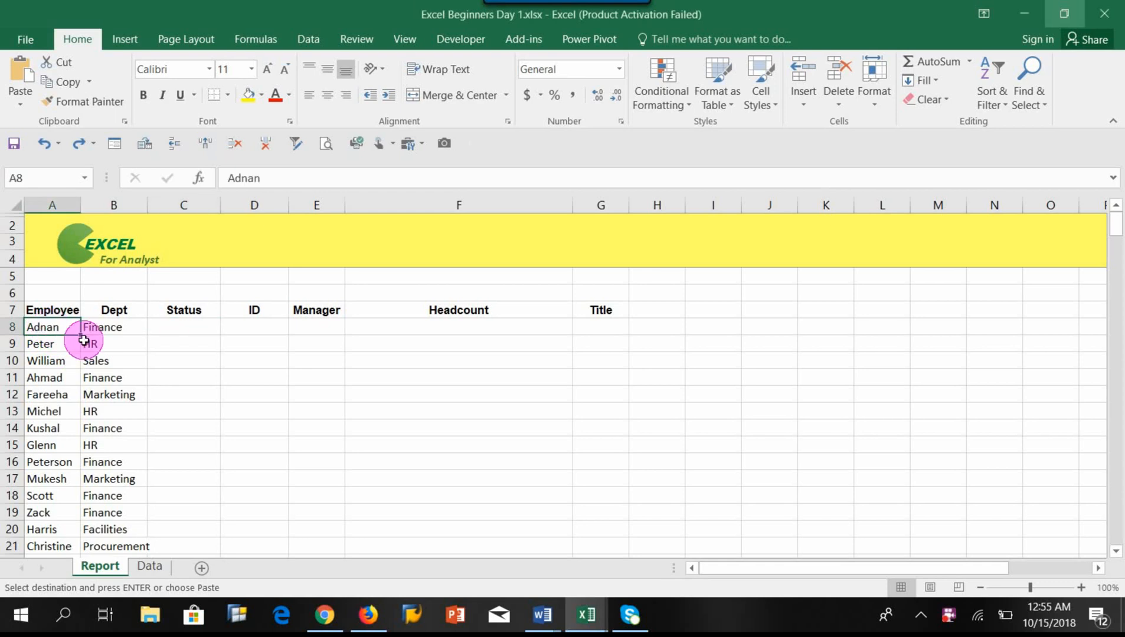
left_click_drag(186, 322, 186, 445)
left_click(38, 333)
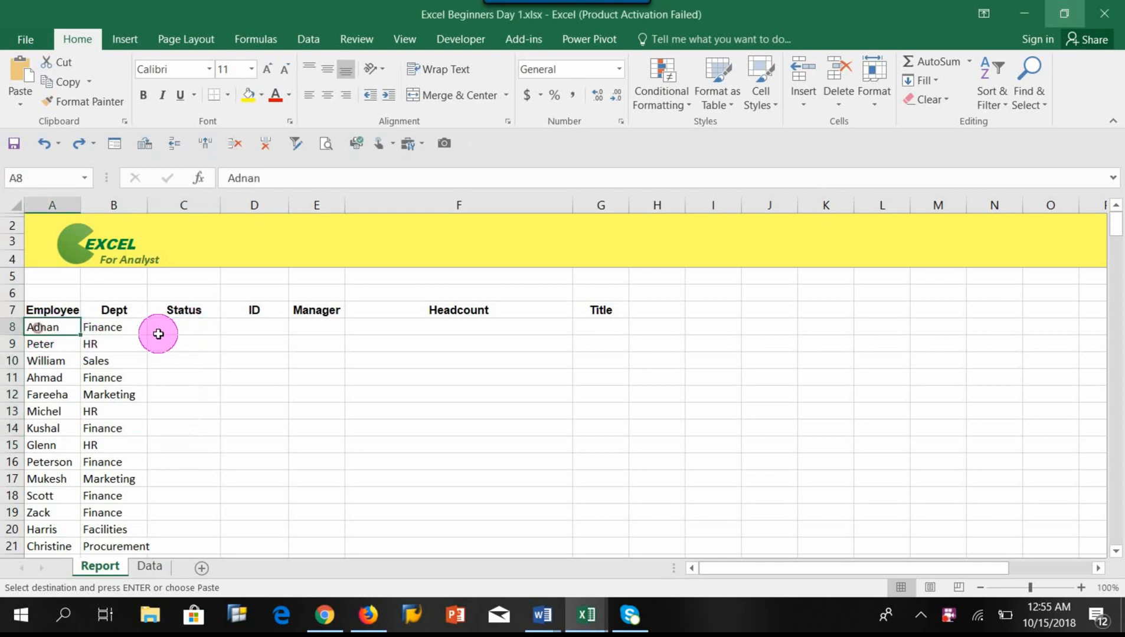
left_click(179, 326)
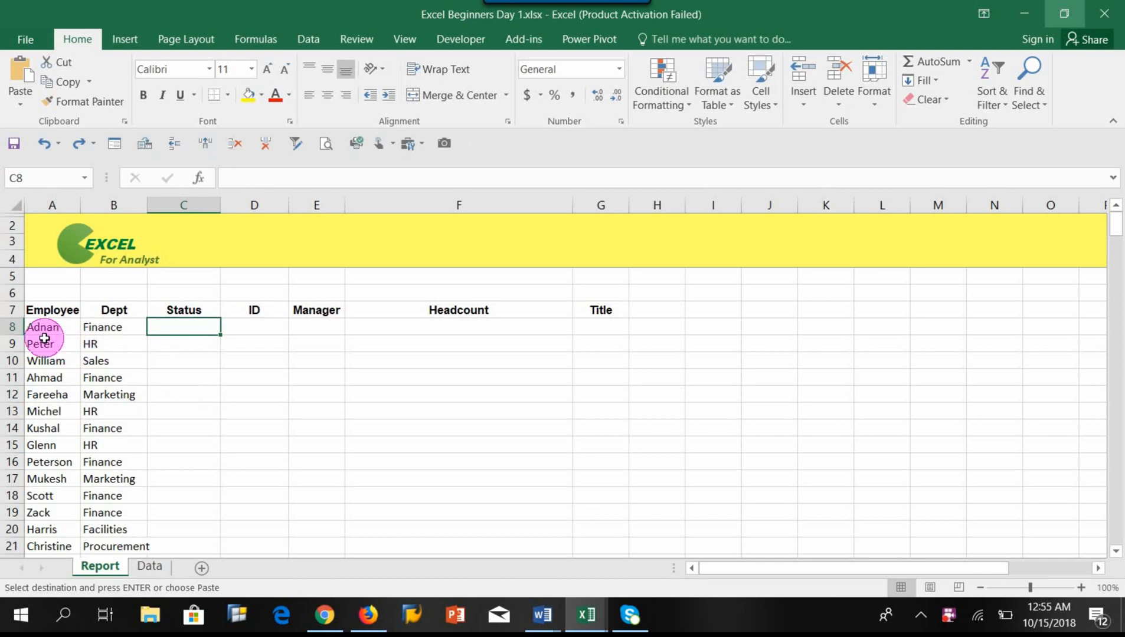
left_click_drag(36, 327, 47, 427)
left_click_drag(181, 324, 183, 394)
left_click_drag(254, 323, 256, 394)
left_click_drag(166, 324, 191, 372)
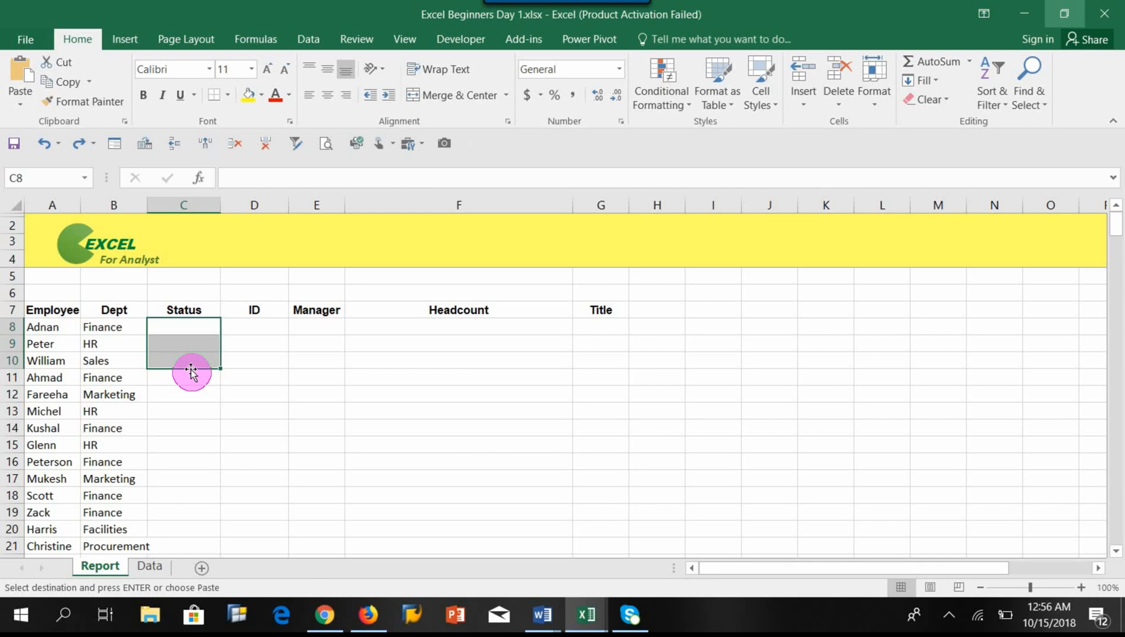
left_click(39, 327)
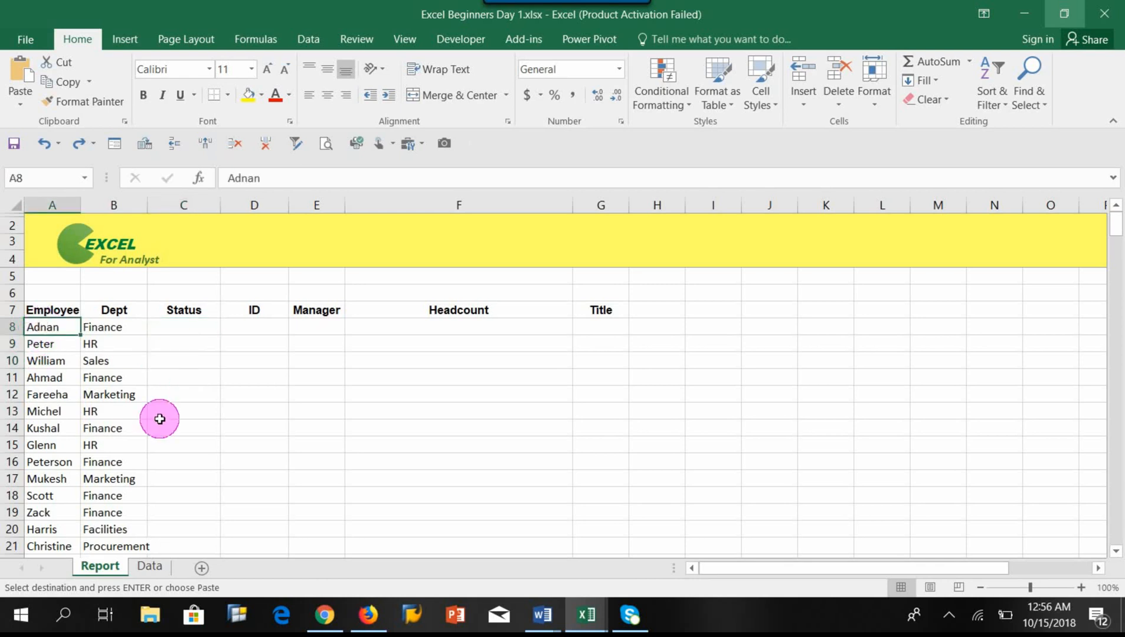
left_click(178, 329)
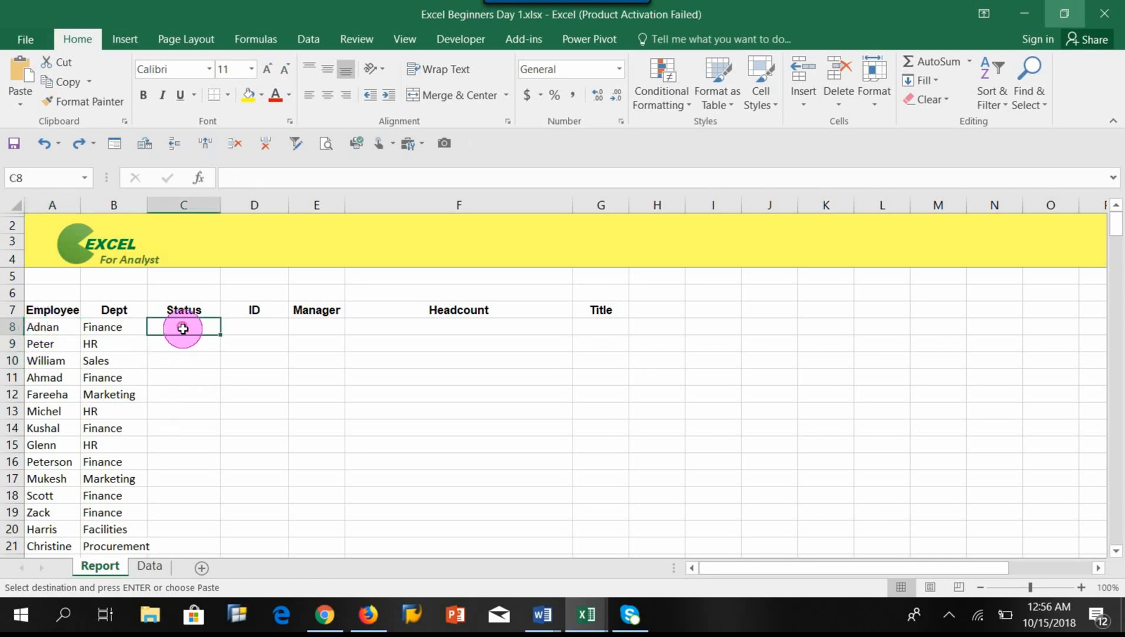
left_click(182, 366)
left_click(177, 327)
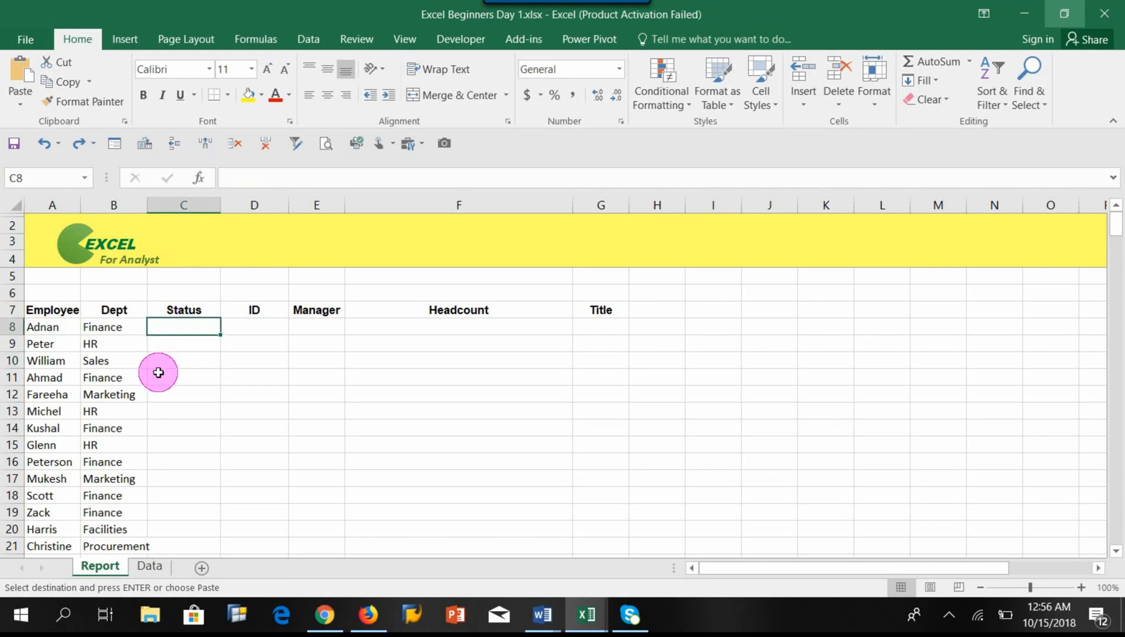
left_click(41, 327)
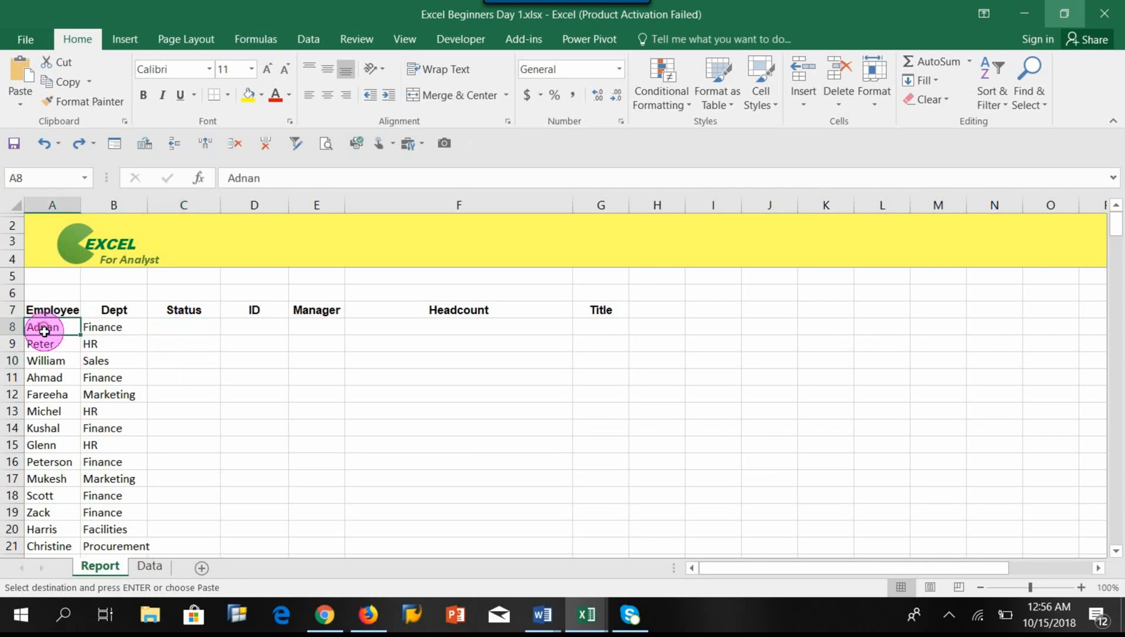
left_click(176, 329)
left_click(240, 325)
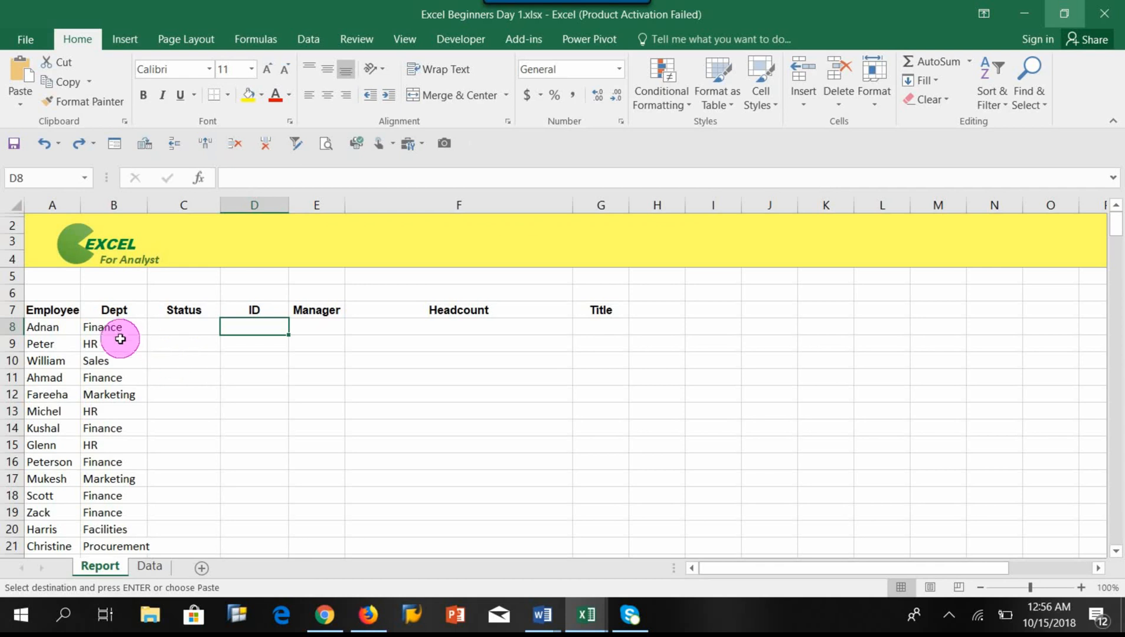
left_click(104, 327)
left_click_drag(103, 350, 112, 479)
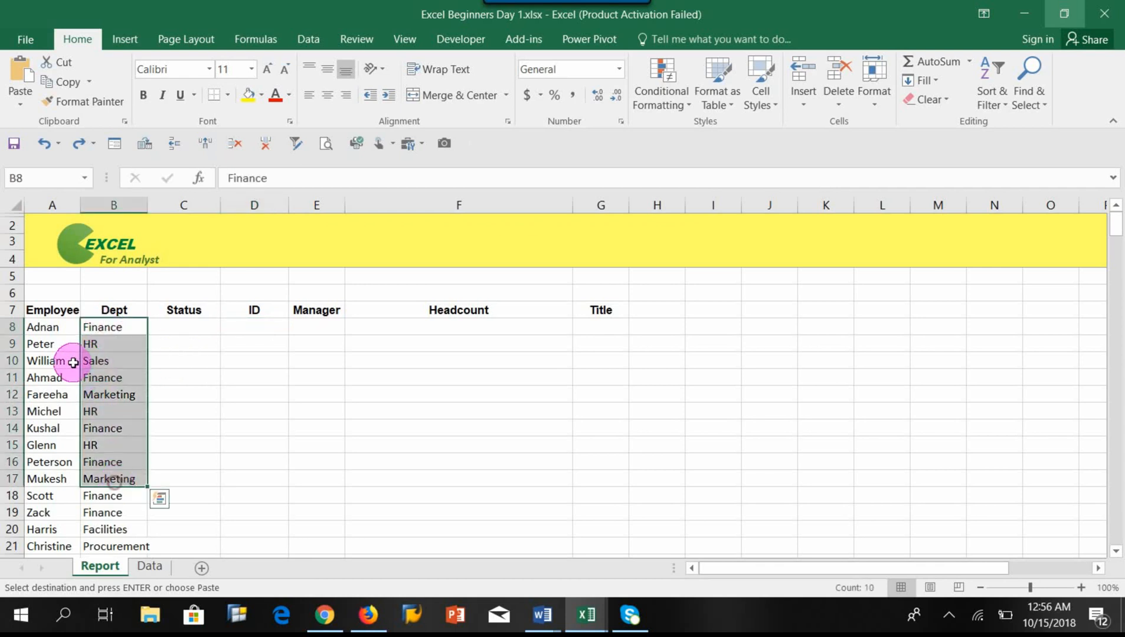
key("Left")
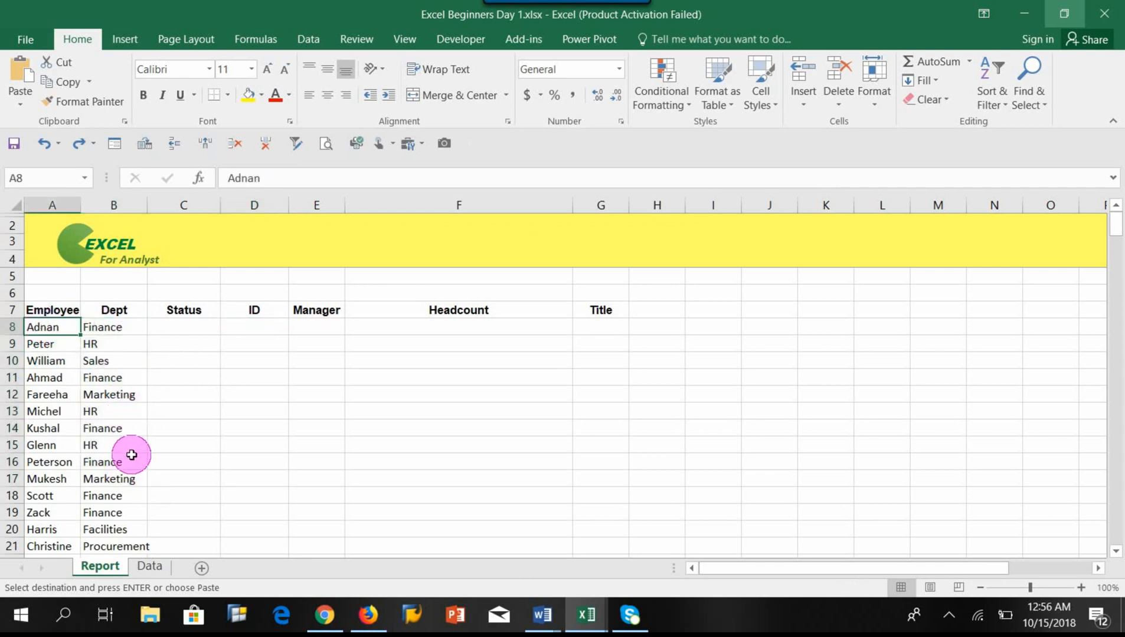
Step: Compare the Name, Status and ID columns on the Data sheet with the Employee, Status and ID columns on the Report sheet
left_click(148, 571)
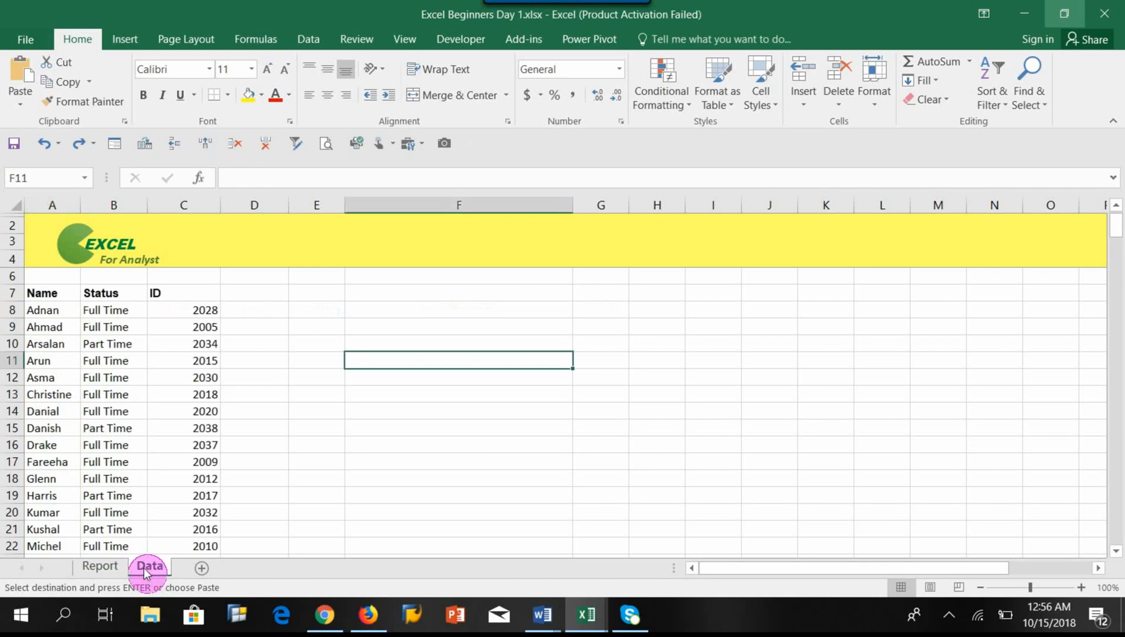
left_click(55, 313)
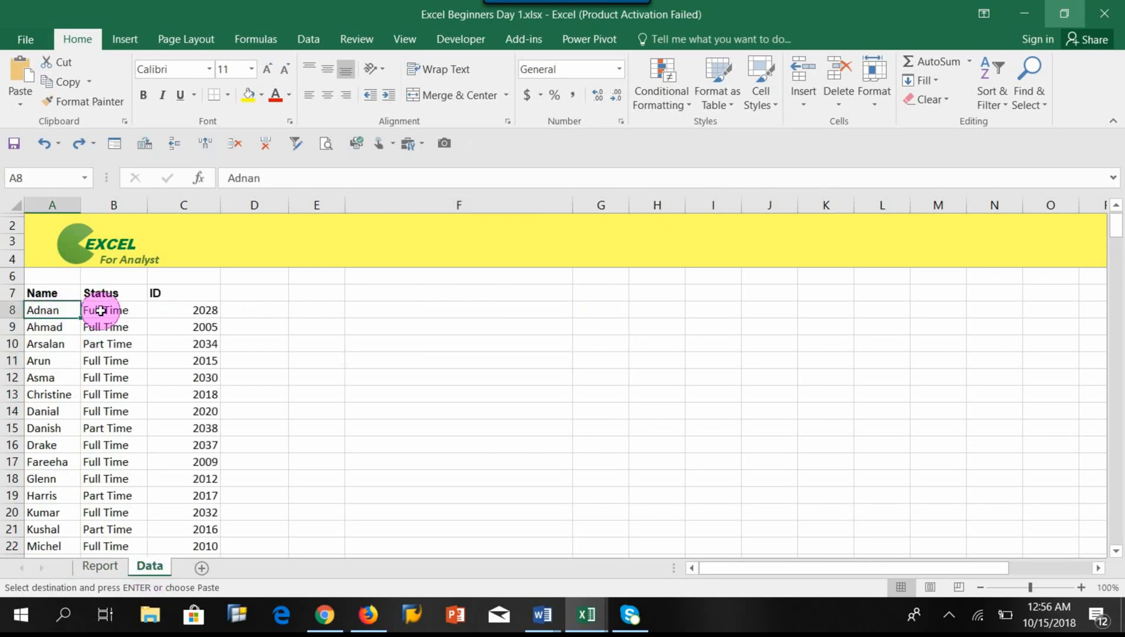
left_click(97, 310)
left_click(179, 311)
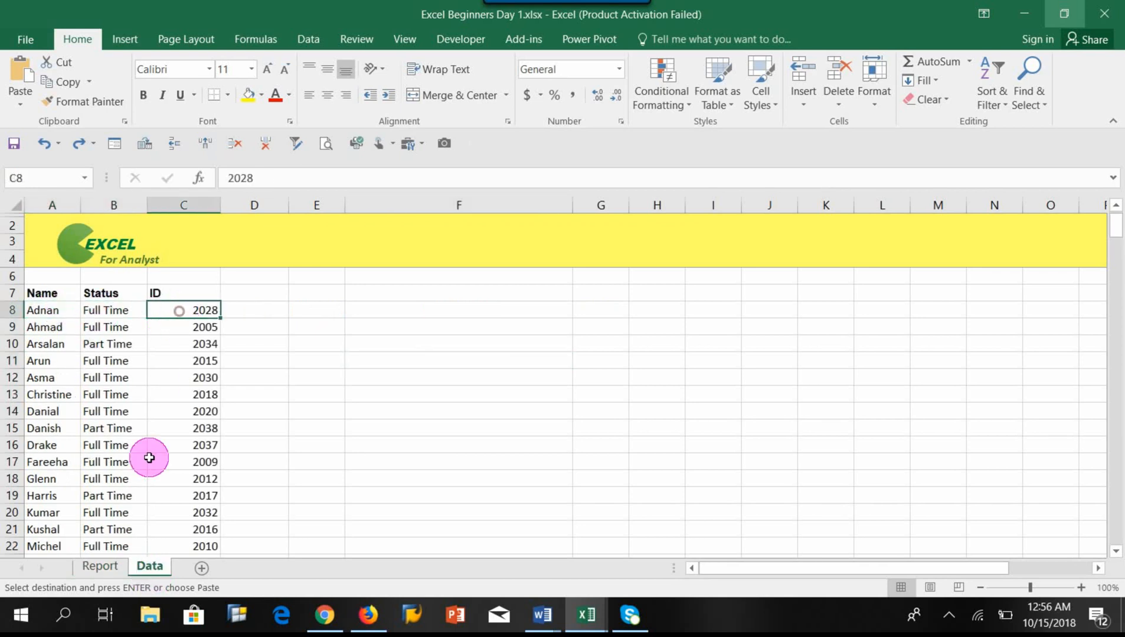
left_click(114, 572)
left_click(176, 326)
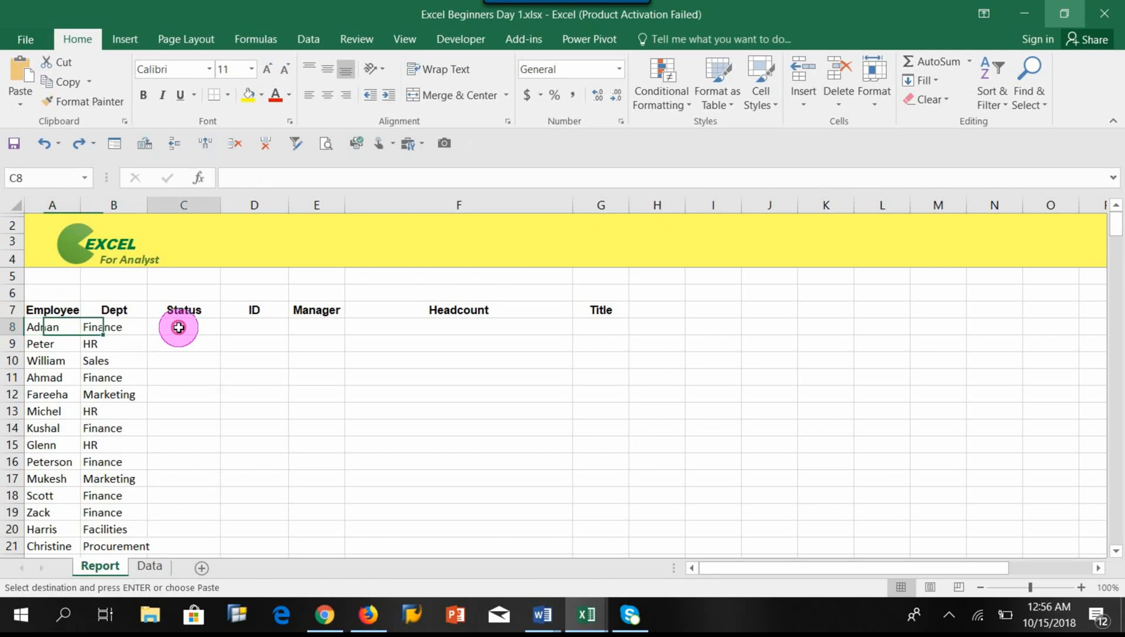
left_click(240, 323)
left_click_drag(44, 326, 48, 402)
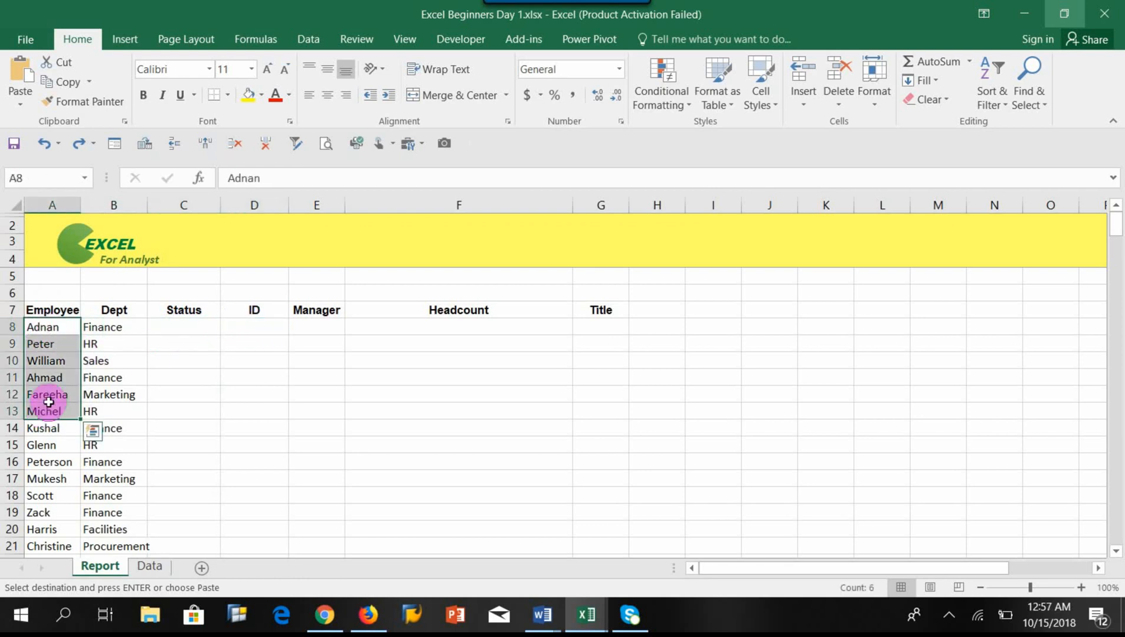
left_click(174, 327)
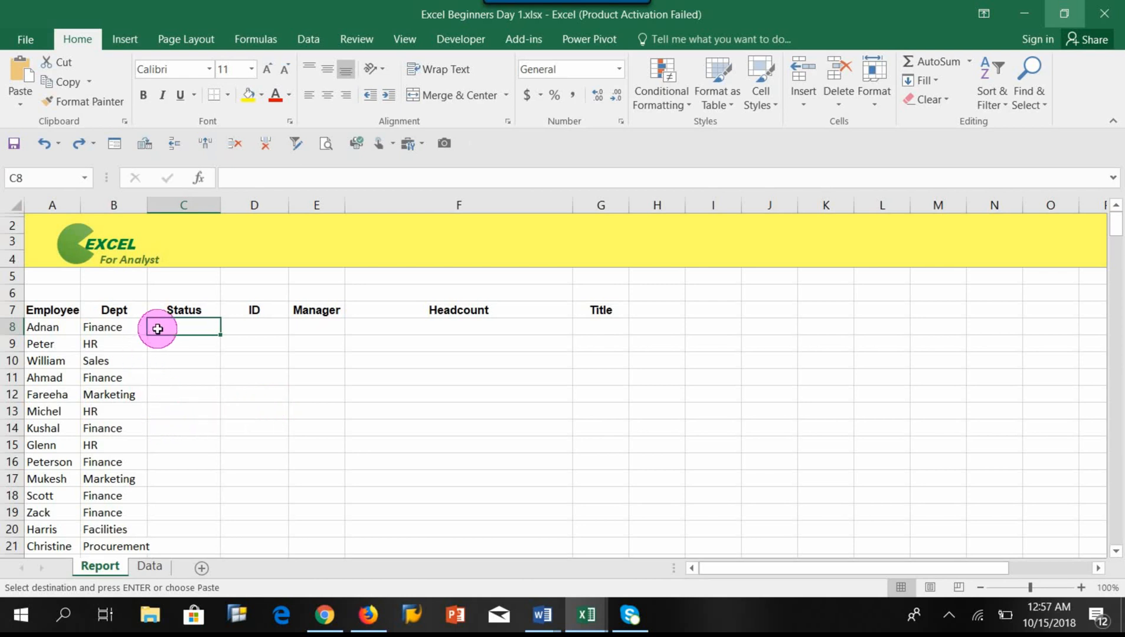
Step: Copy the first employee's Full Time status from B8 on the Data sheet into C8 on the Report sheet
left_click(39, 328)
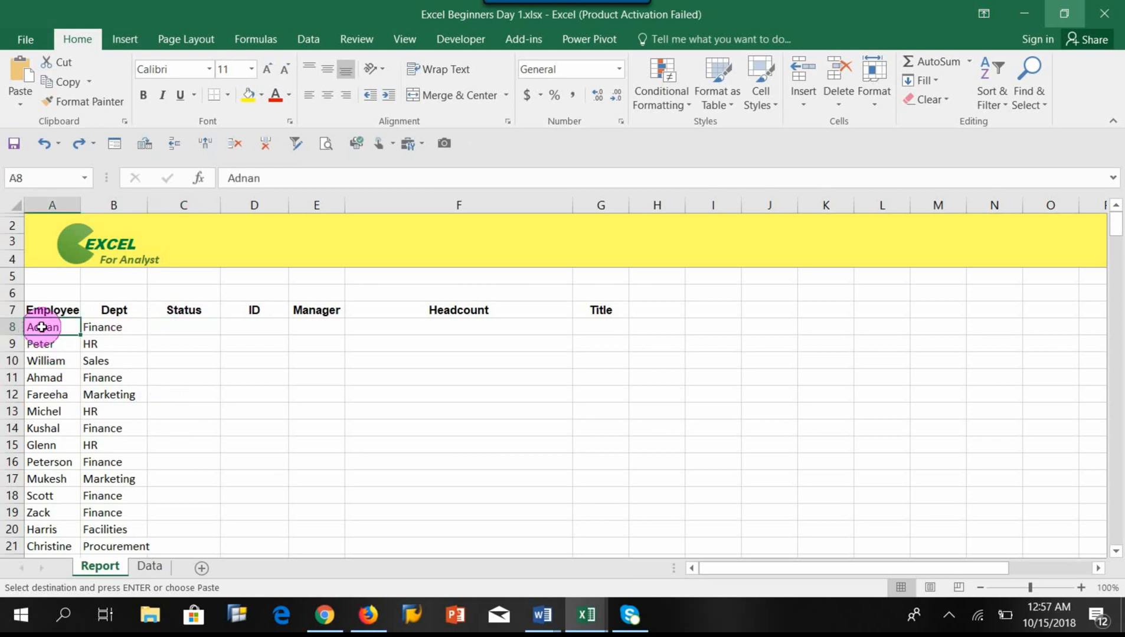
left_click(154, 565)
left_click(34, 313)
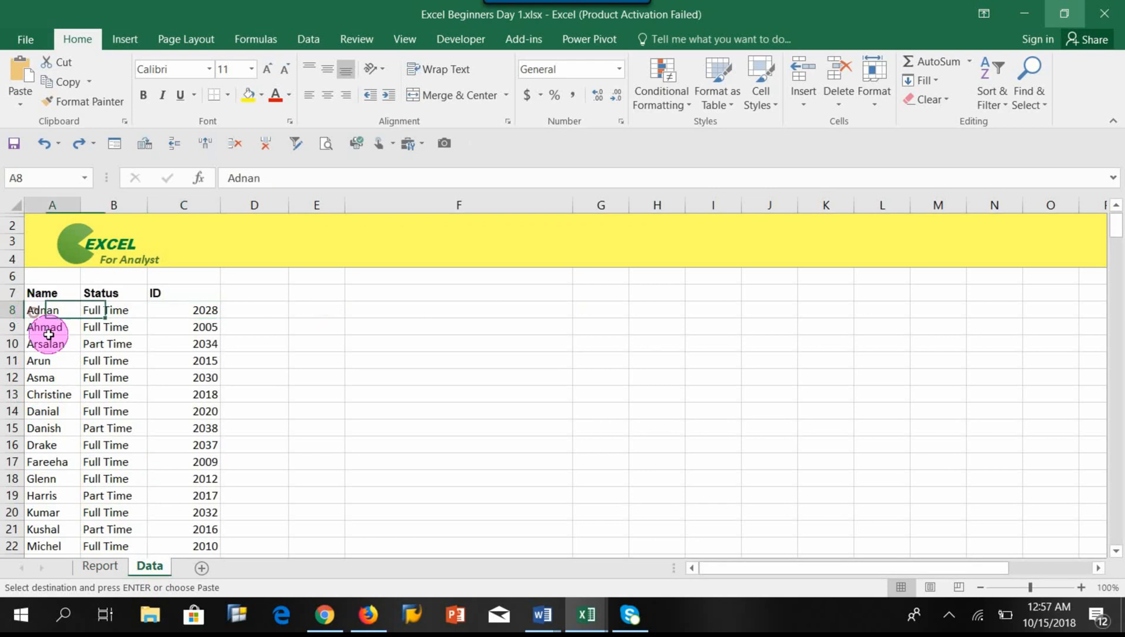
left_click(111, 313)
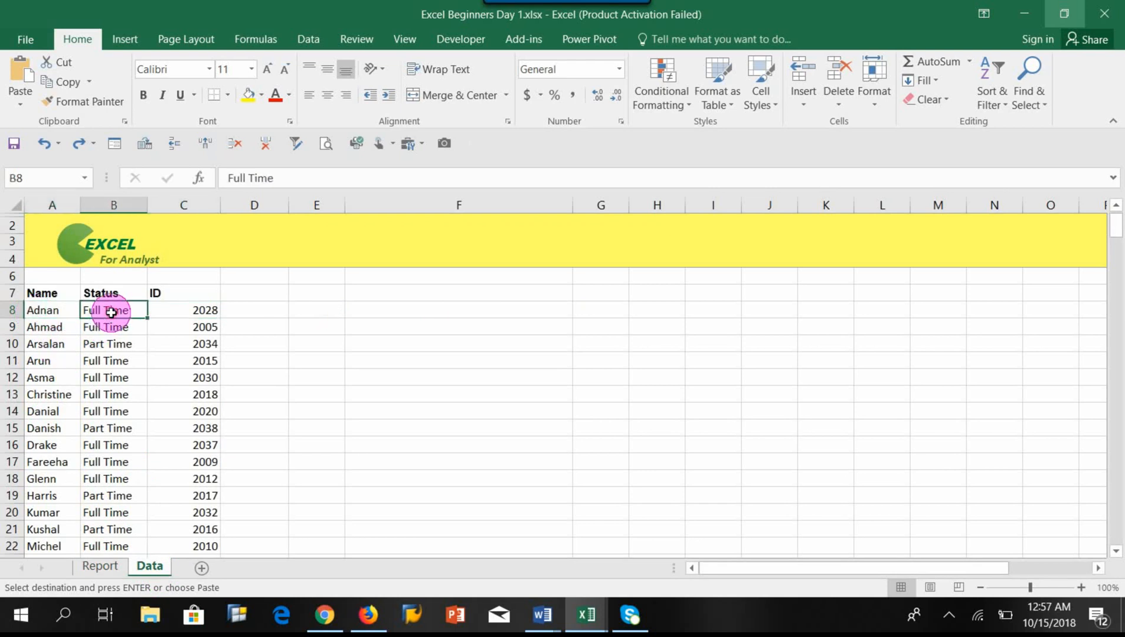
left_click(176, 307)
left_click(113, 308)
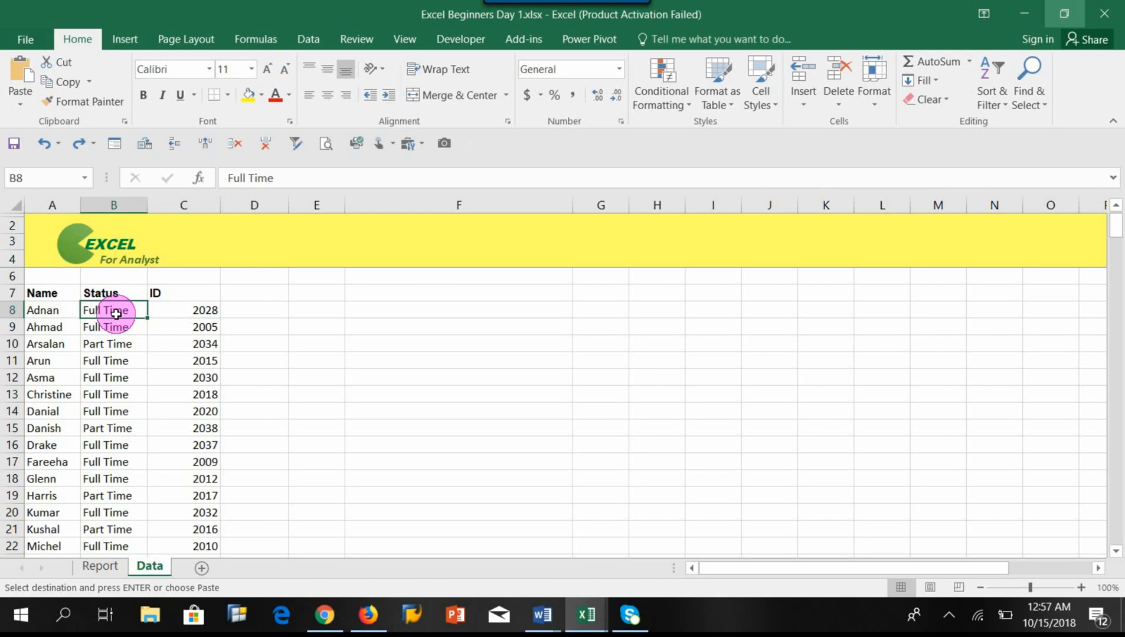
left_click(111, 567)
left_click(170, 335)
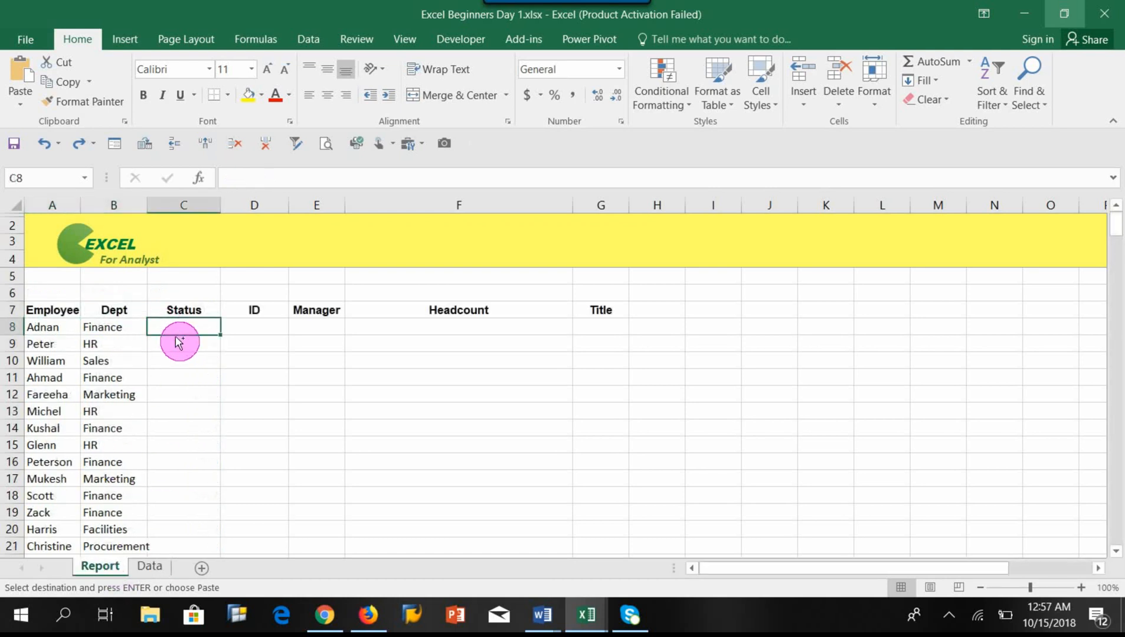
type("Full Time")
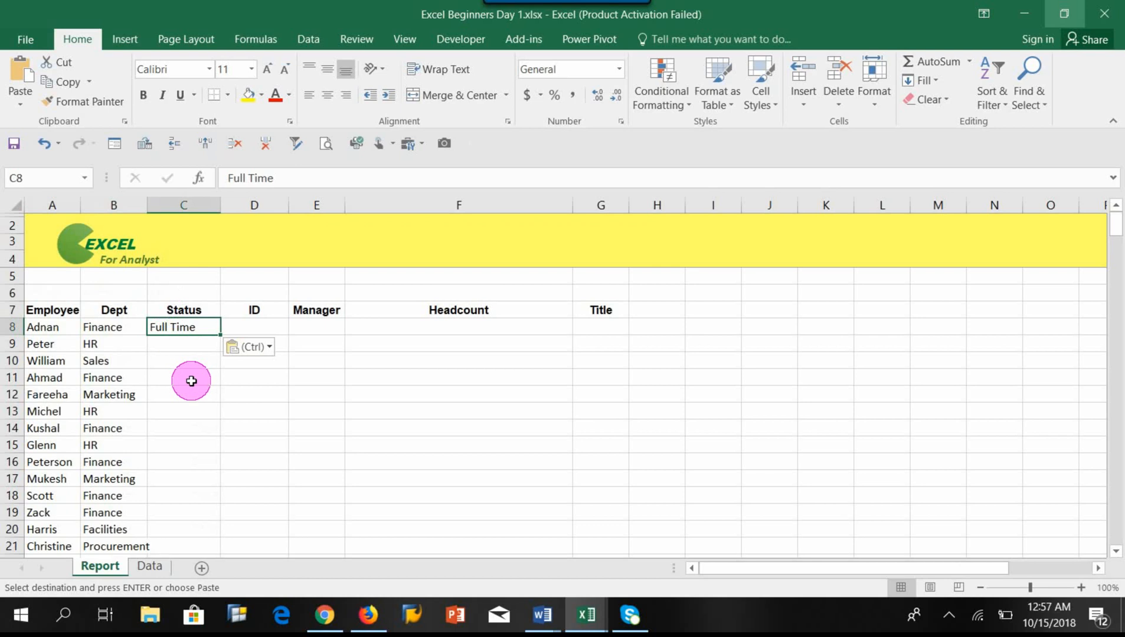
Step: Find the employee named in A9 of the Report sheet within the Data sheet's name list
left_click(36, 346)
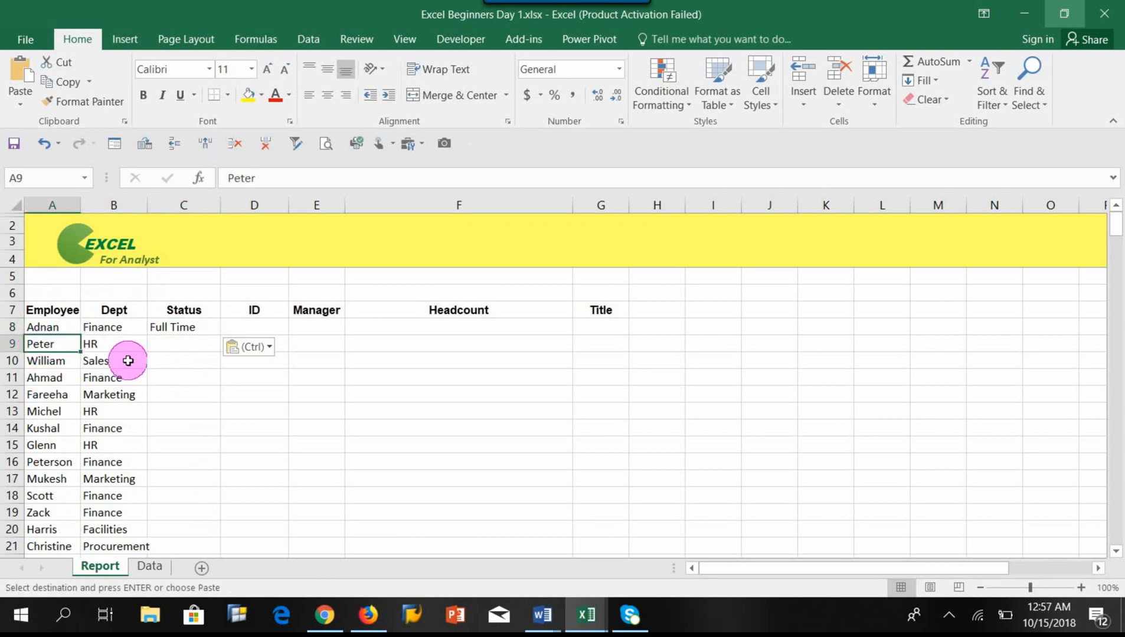
left_click(150, 568)
left_click(53, 382)
key("Escape")
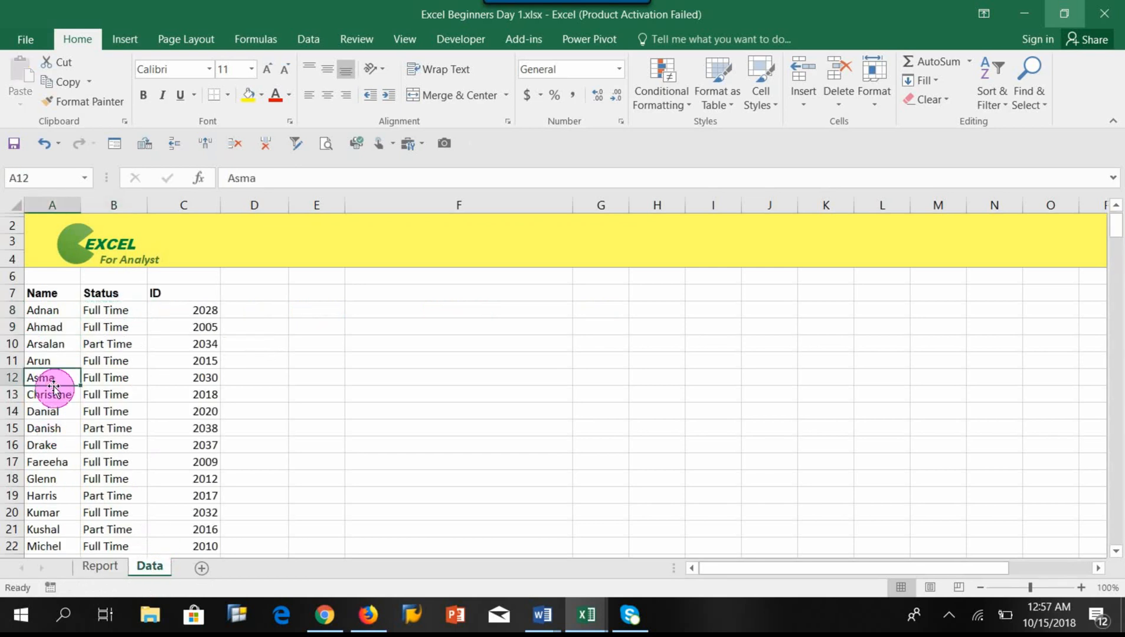
key("ctrl+f")
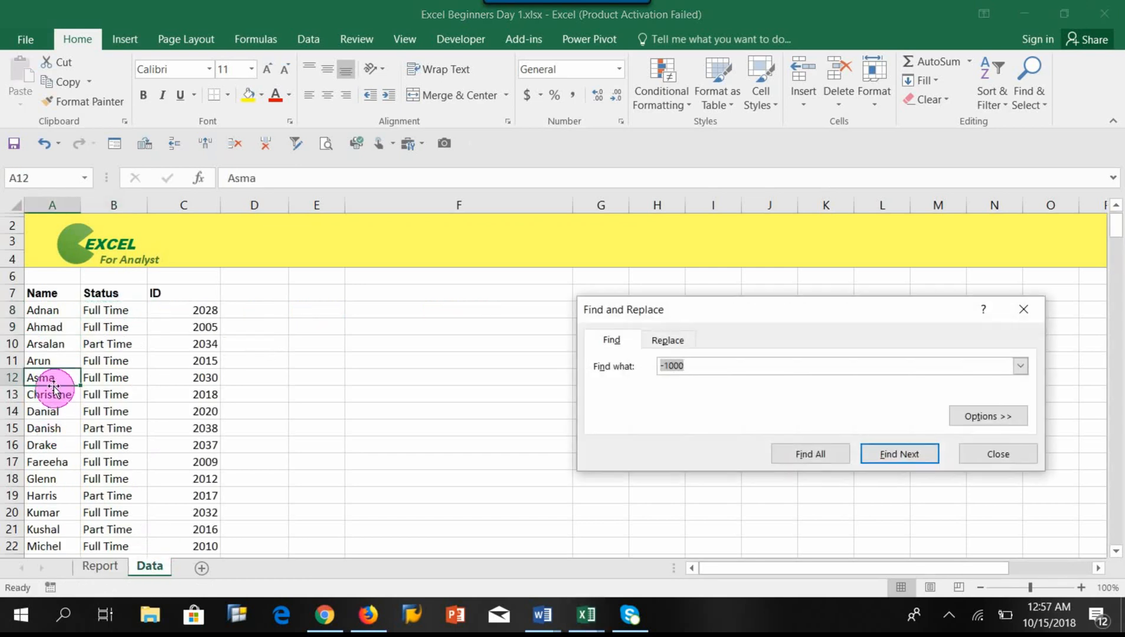
type("Peter")
key("Return")
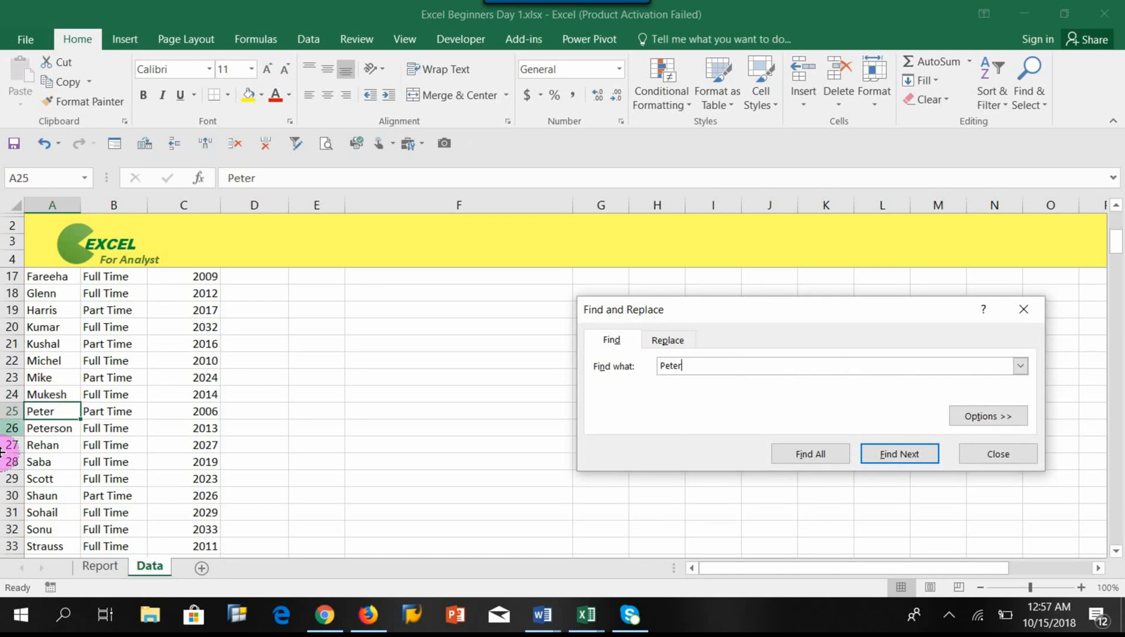
left_click(996, 458)
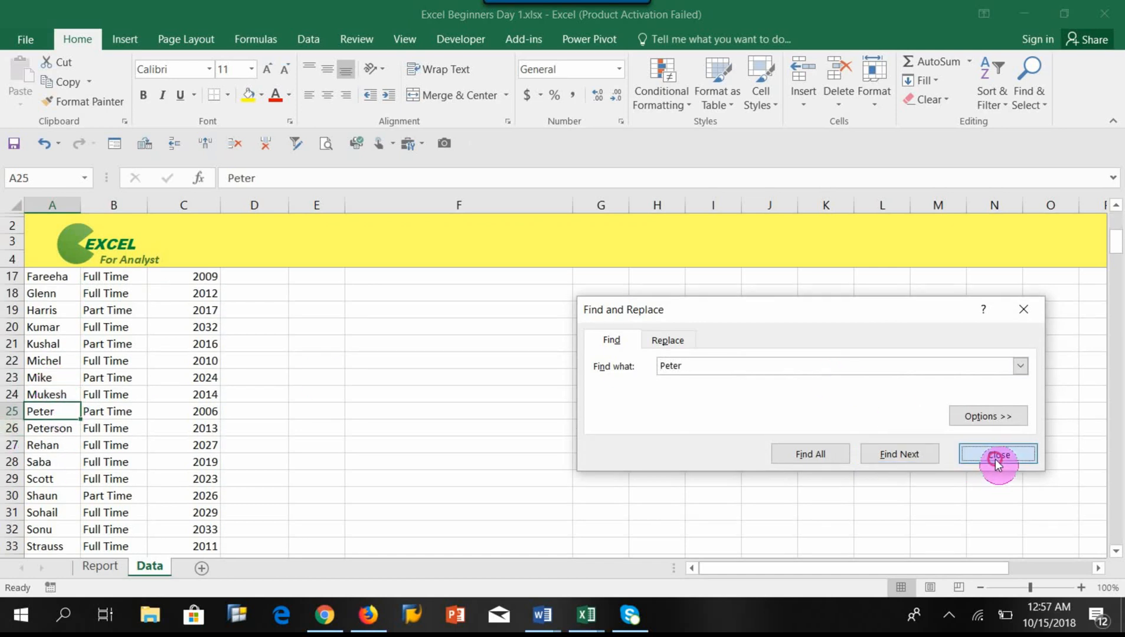
Step: Copy the Part Time status from B25 on the Data sheet into C9 on the Report sheet
left_click(111, 408)
key("ctrl+c")
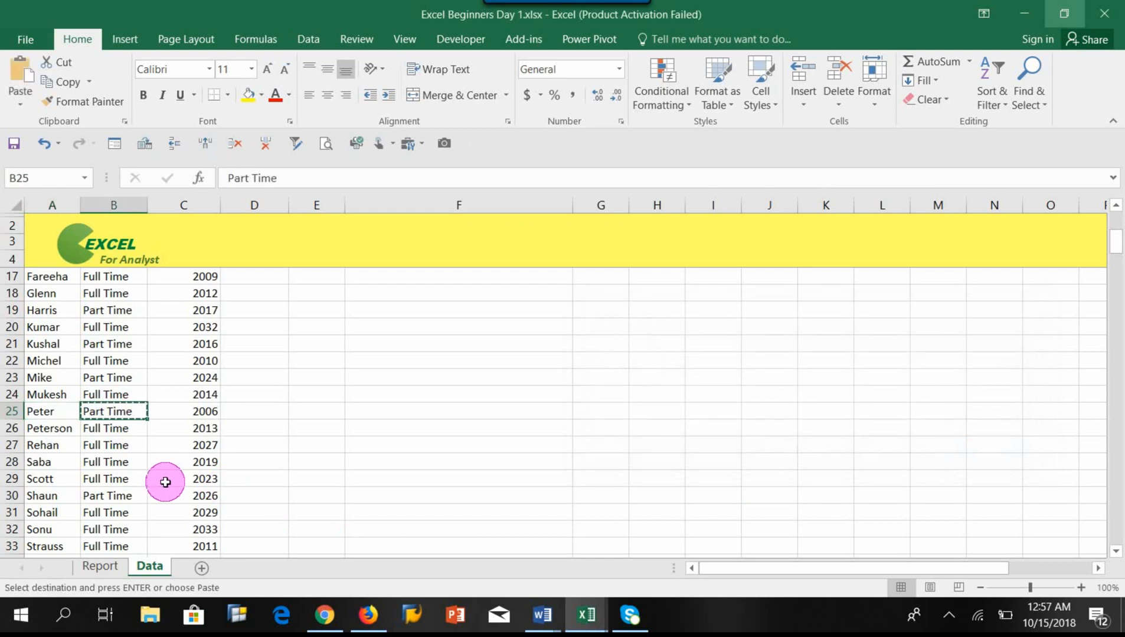
left_click(109, 566)
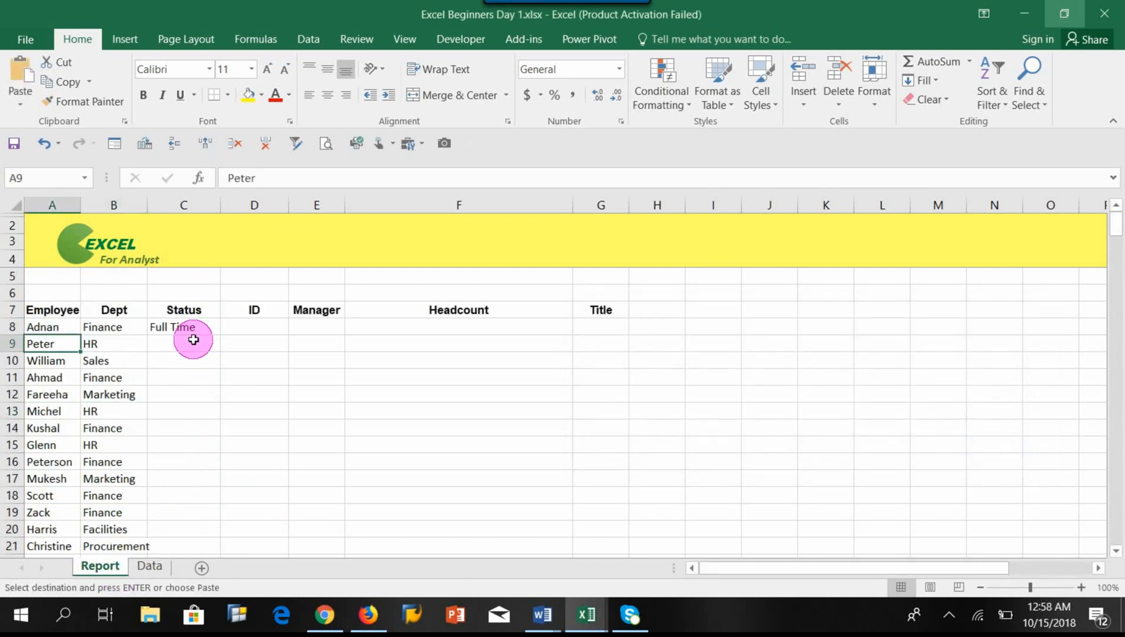
left_click(194, 342)
key("ctrl+v")
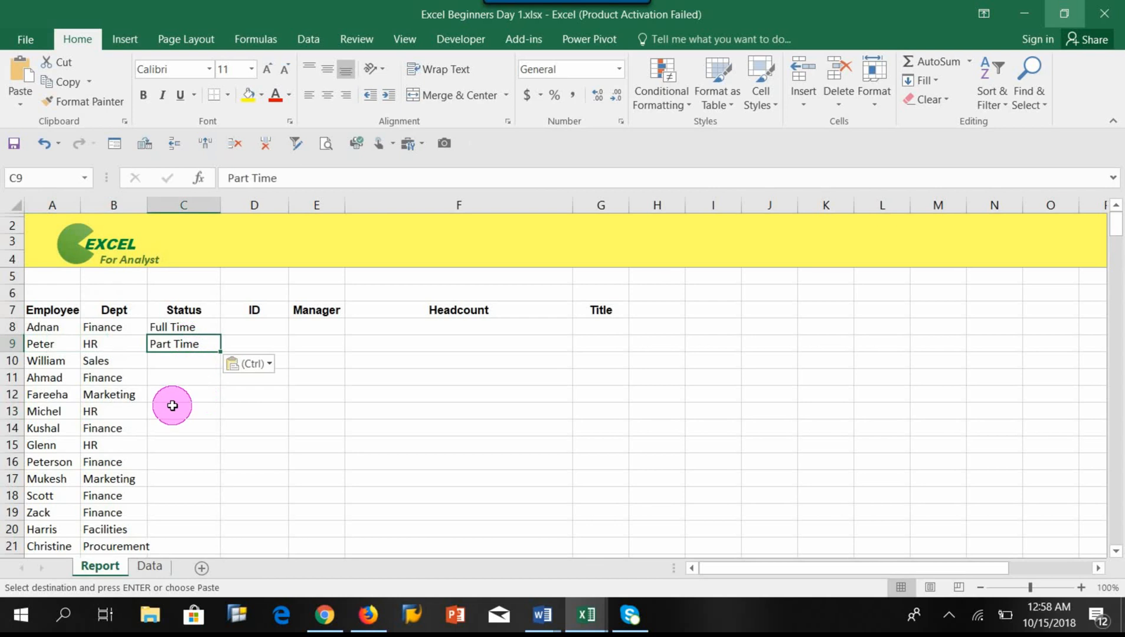
Step: Find the employee named in A10 of the Report sheet within the Data sheet's name list
left_click(50, 360)
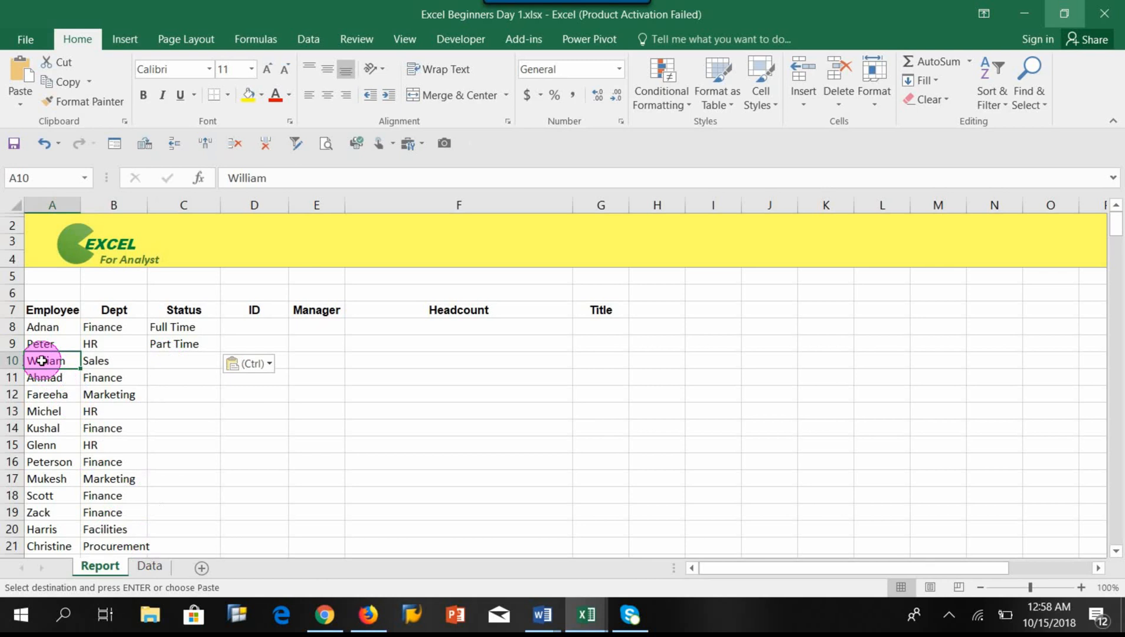
left_click(149, 568)
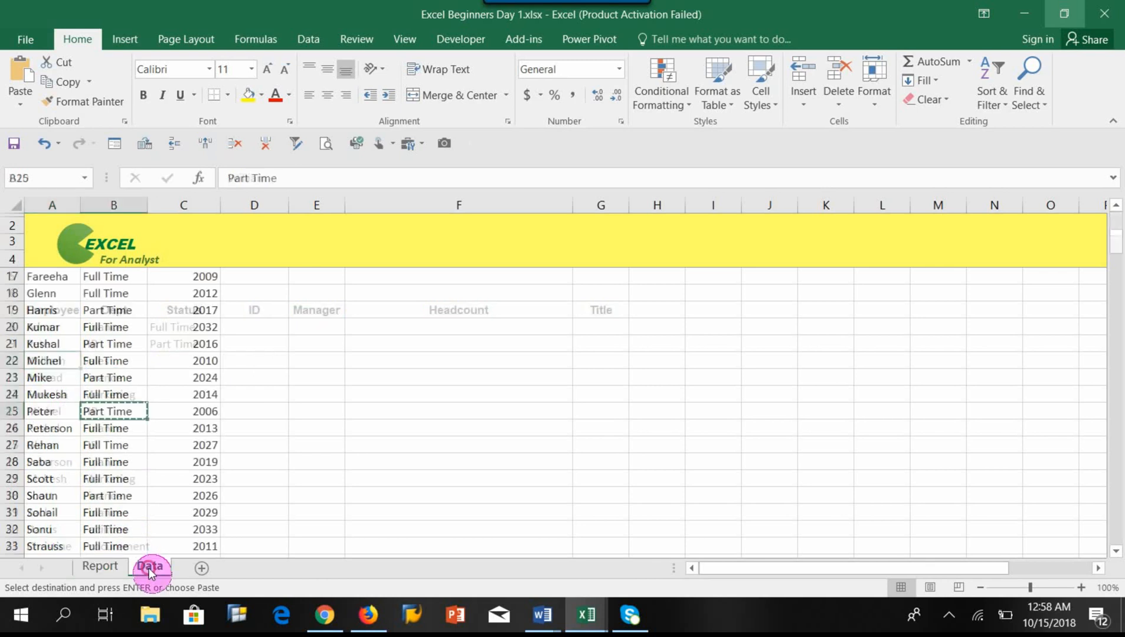
left_click(82, 344)
key("Escape")
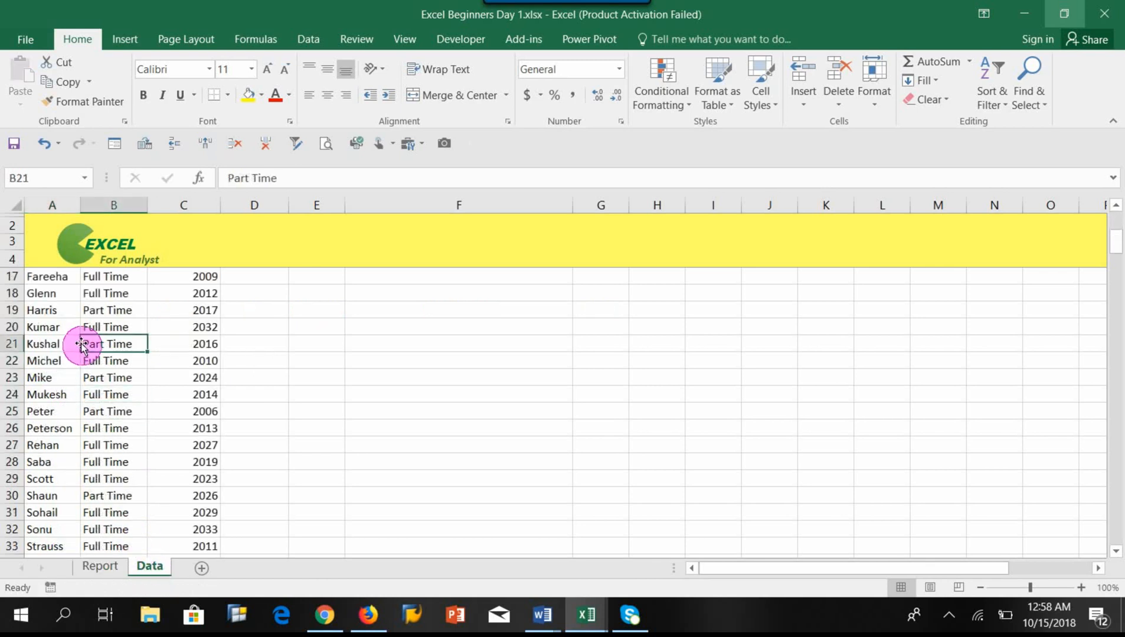
key("ctrl+f")
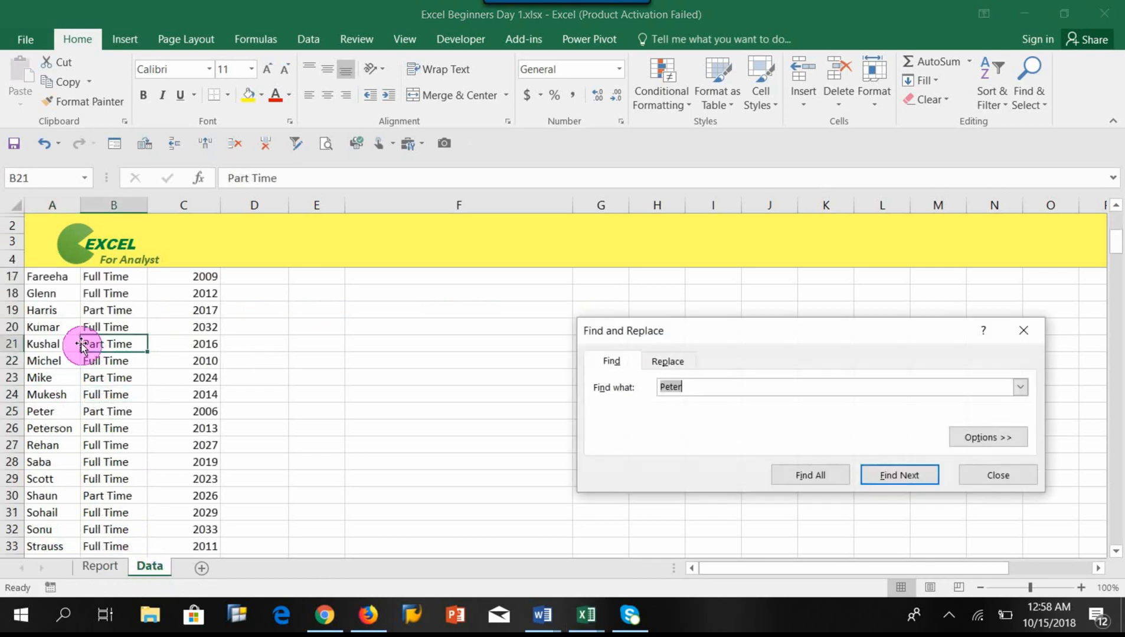
type("William")
key("Return")
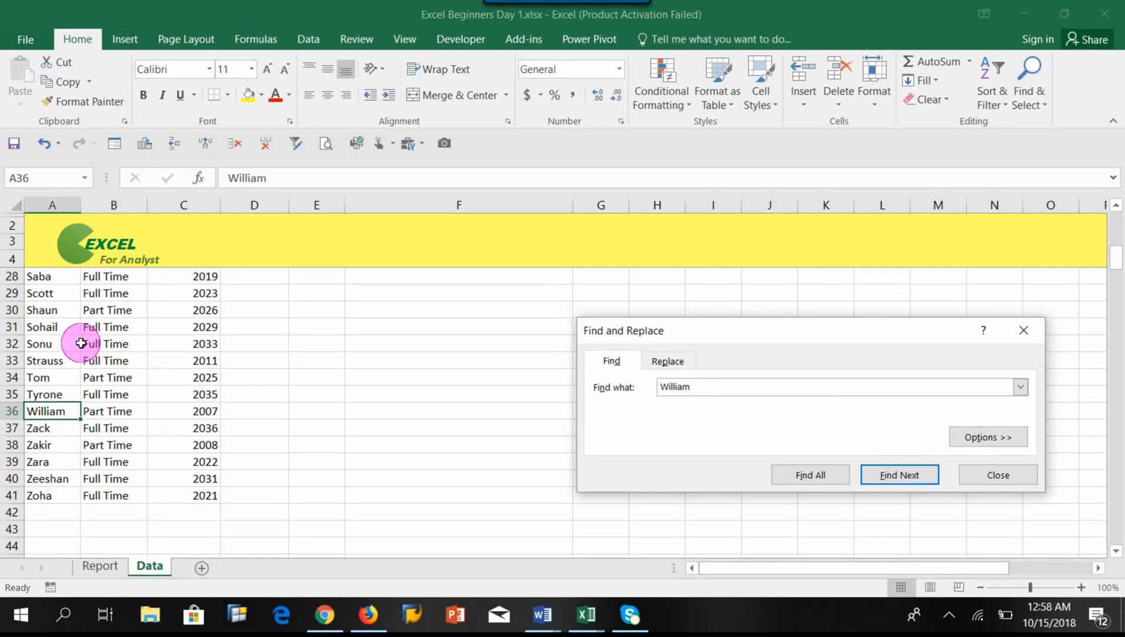
Step: Copy the Part Time status from B36 on the Data sheet into C10 on the Report sheet
left_click(975, 473)
left_click(126, 414)
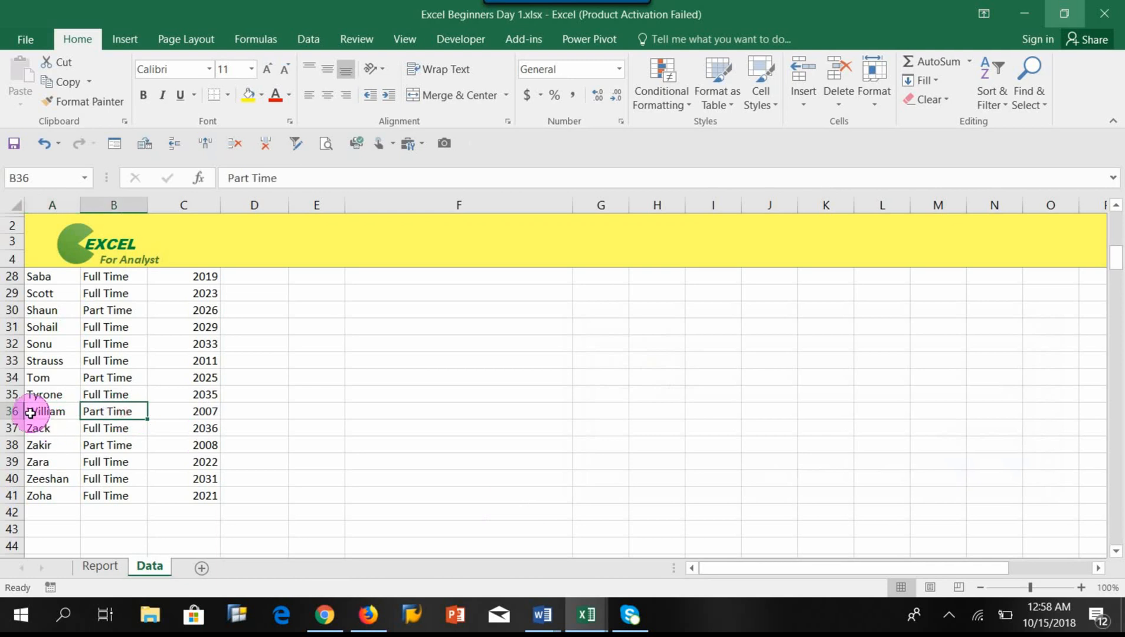
left_click(40, 419)
left_click(96, 413)
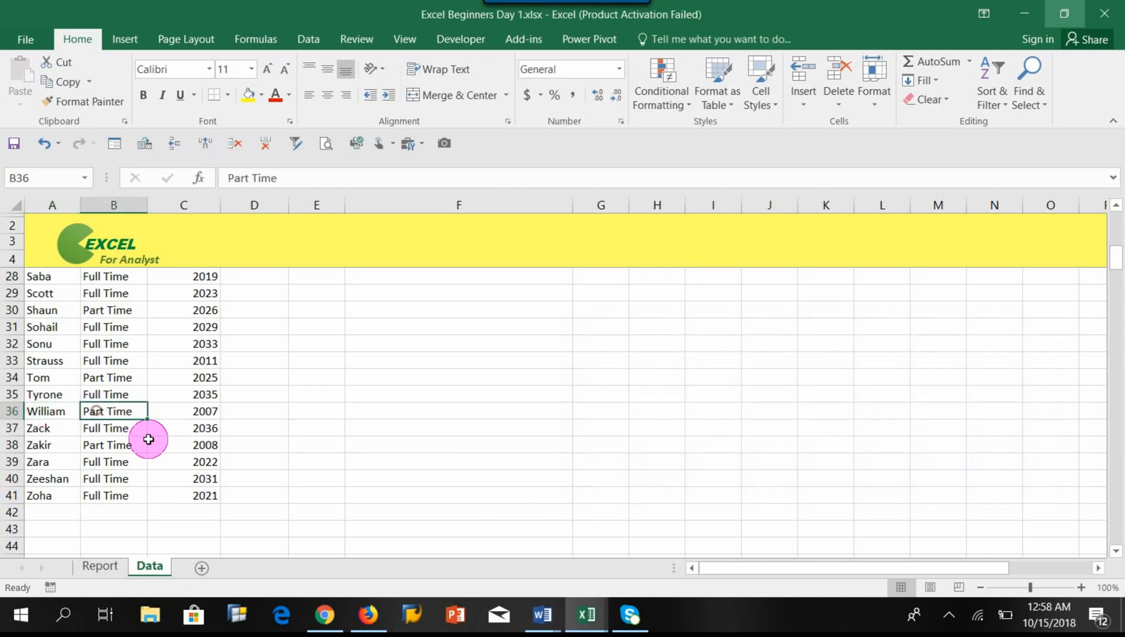
key("ctrl+c")
left_click(100, 566)
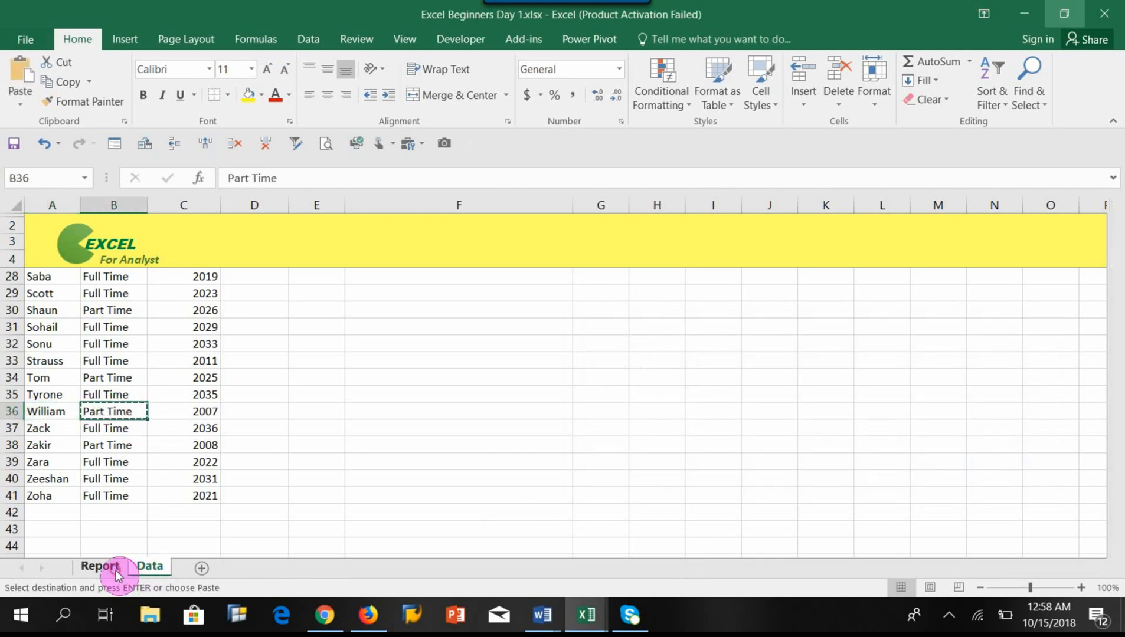
left_click(160, 364)
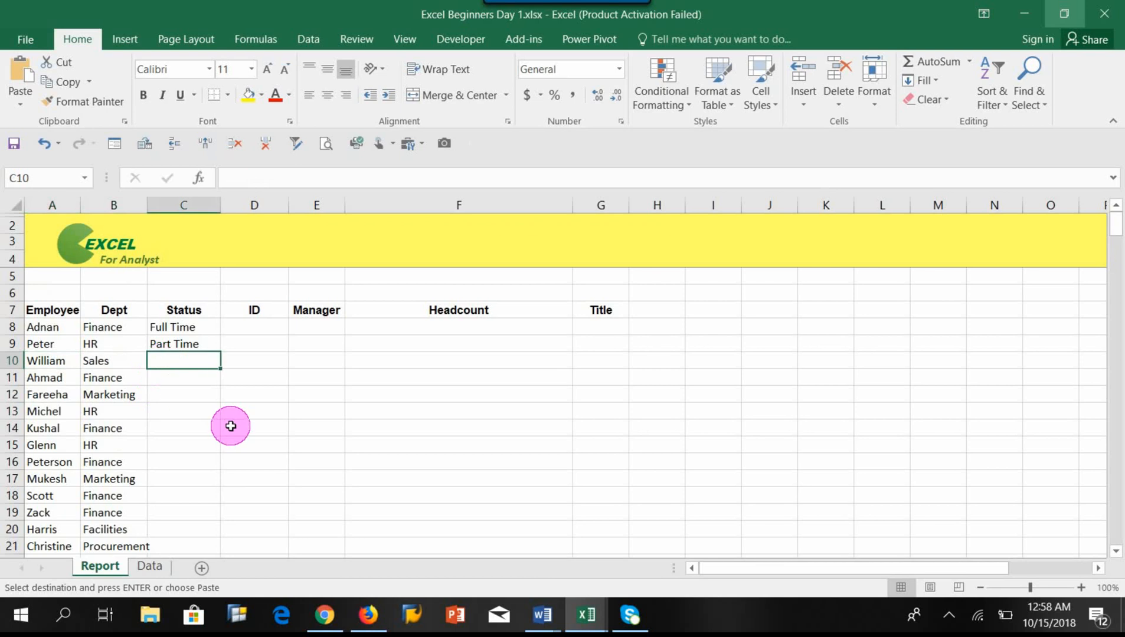
key("ctrl+v")
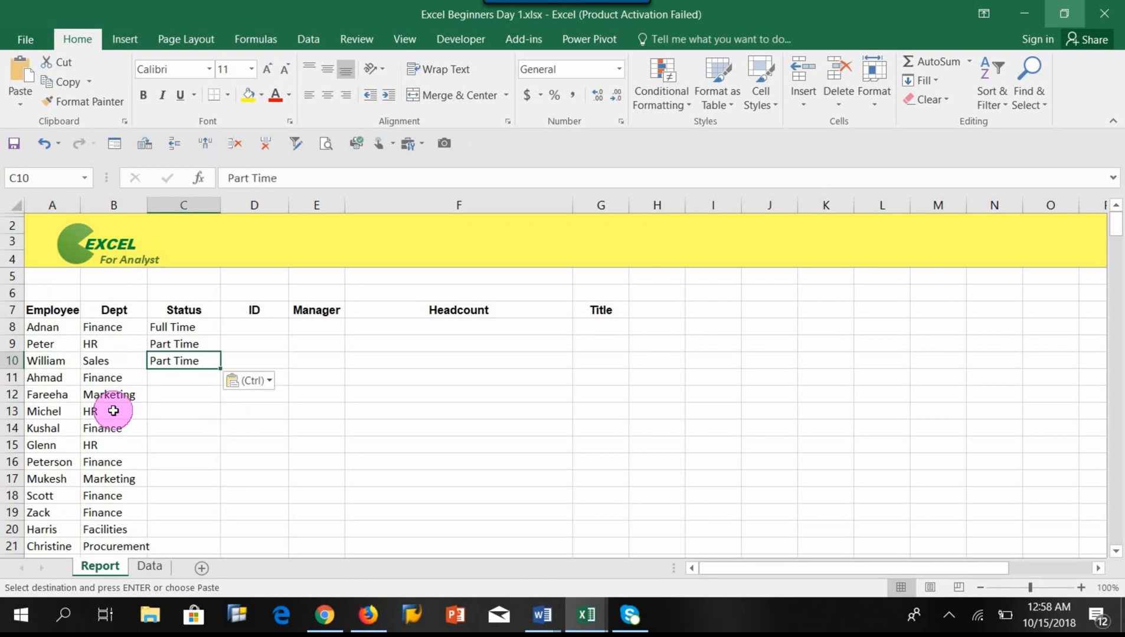
left_click(44, 382)
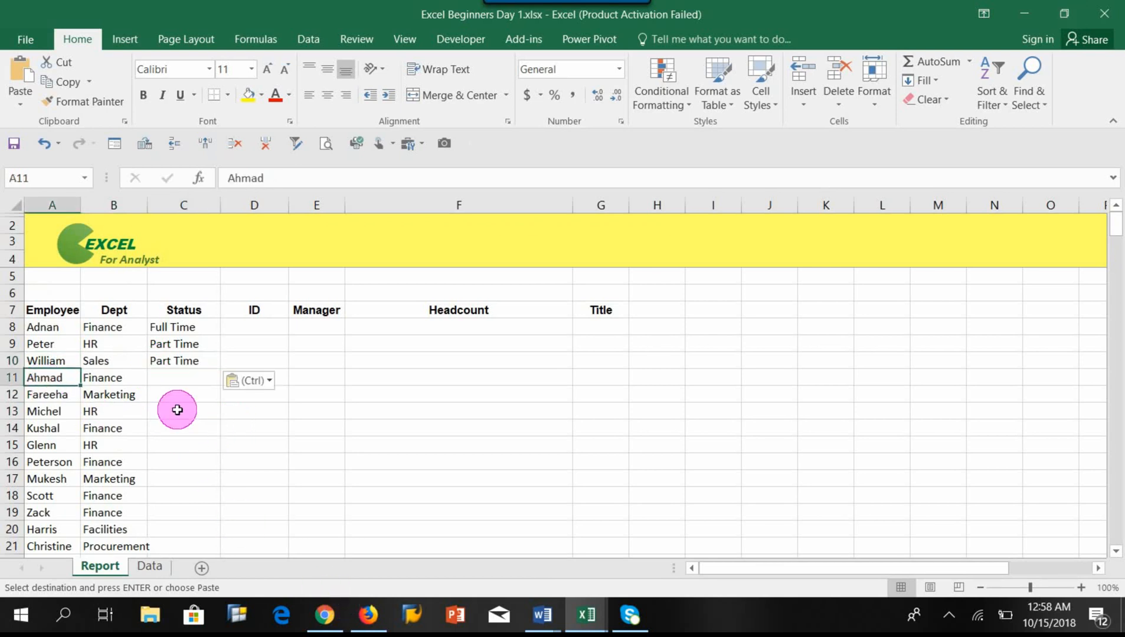
left_click(177, 375)
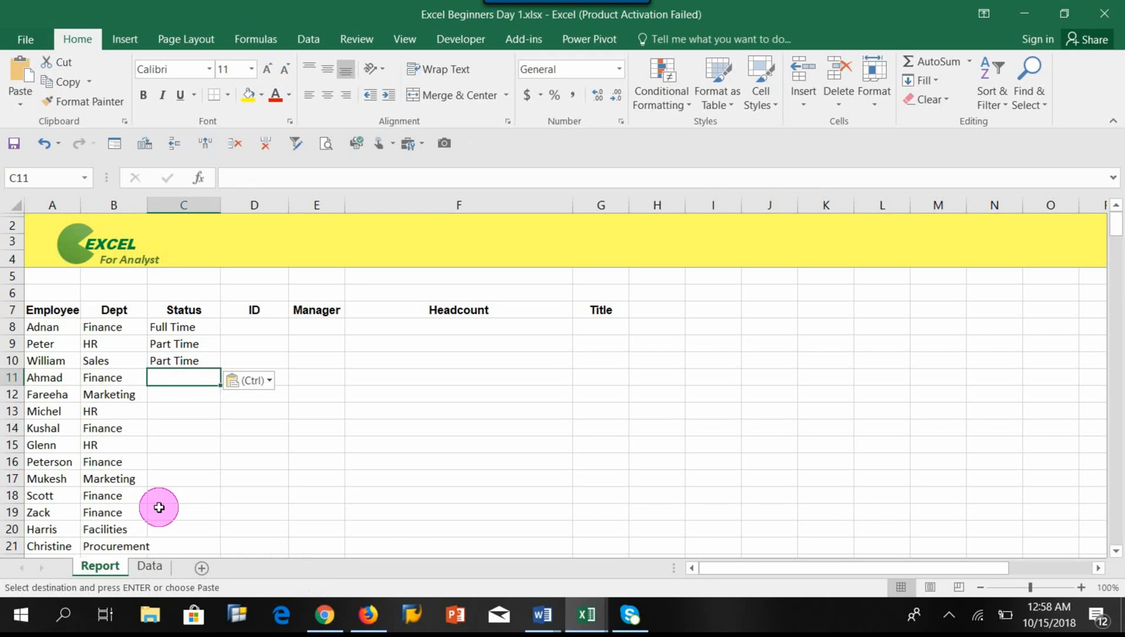
left_click(49, 380)
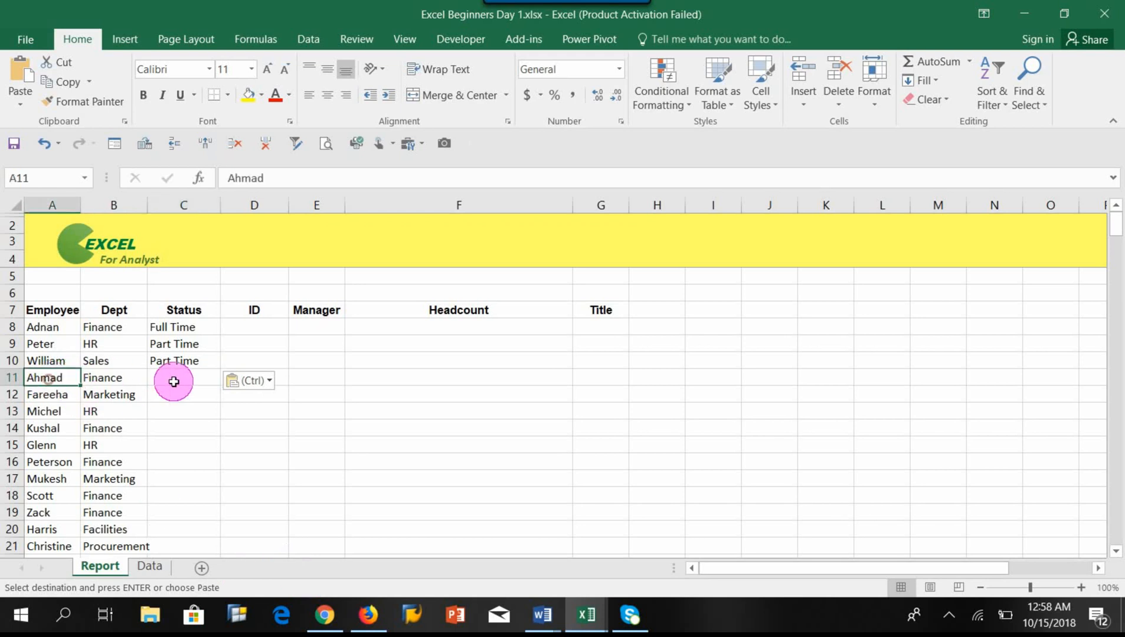
left_click(181, 376)
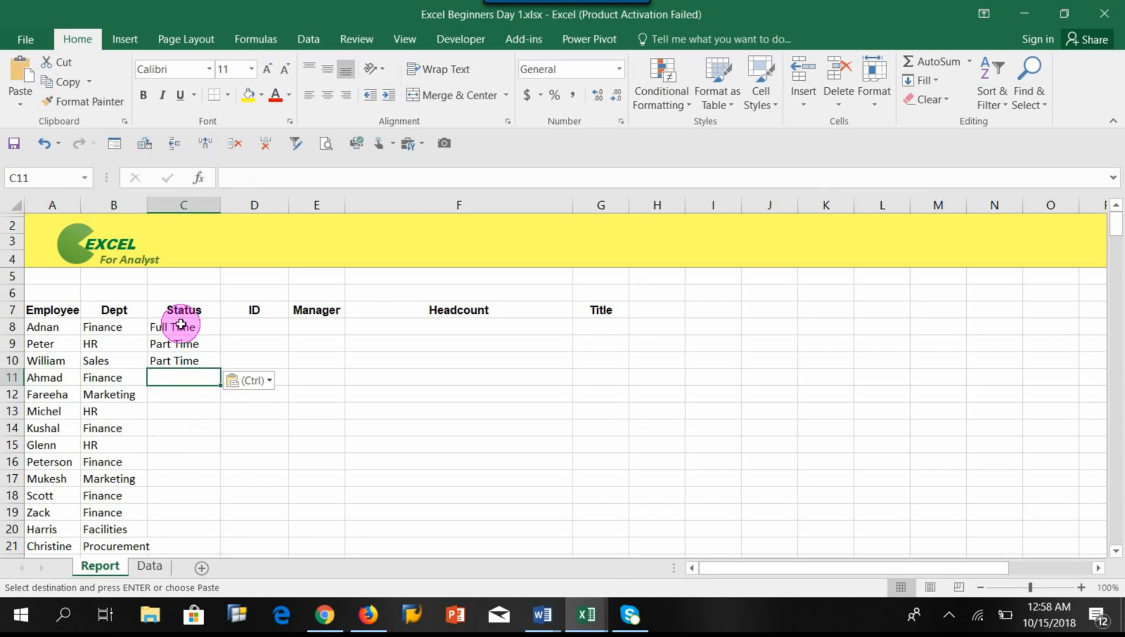
Step: Clear the Status entries in C8:C10 on the Report sheet and select C8
left_click_drag(175, 328, 180, 367)
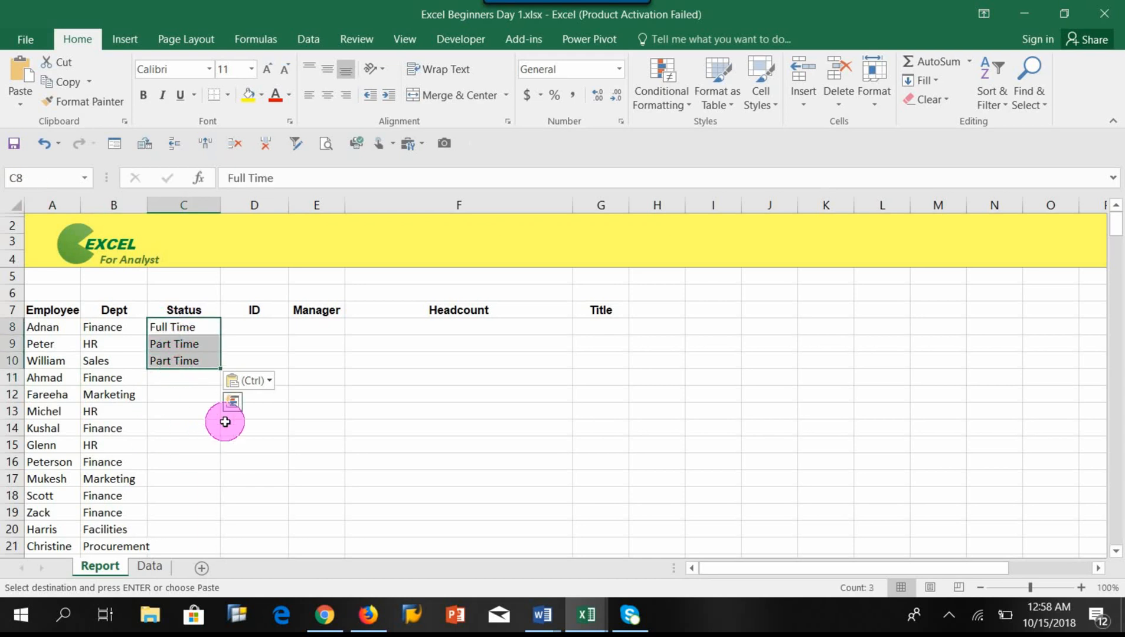
key("Delete")
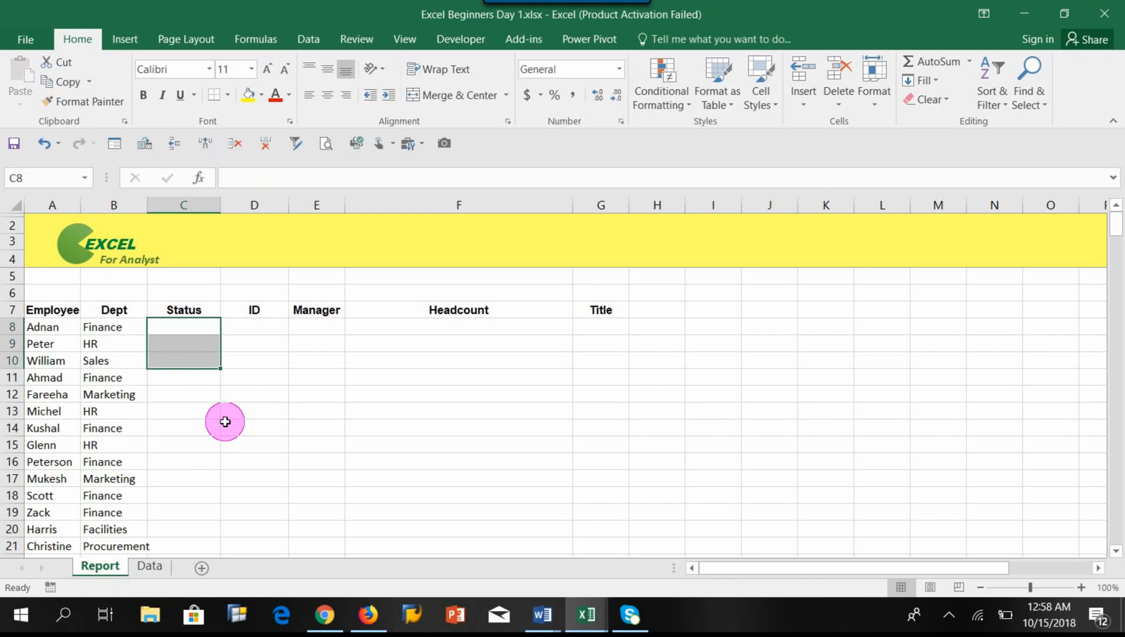
left_click(167, 327)
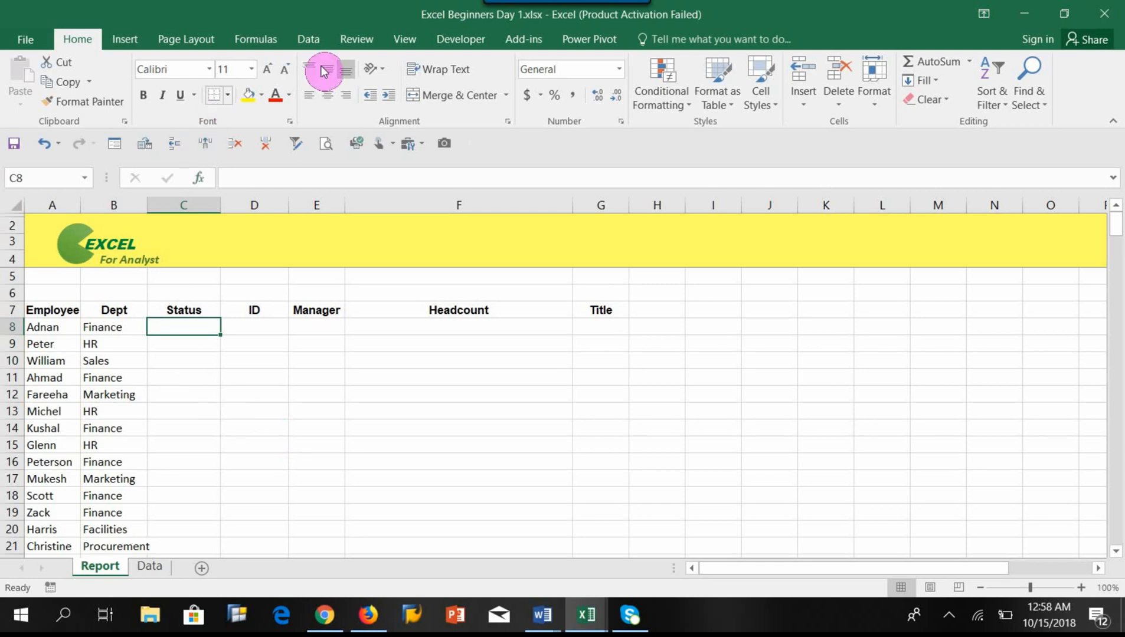
left_click(201, 183)
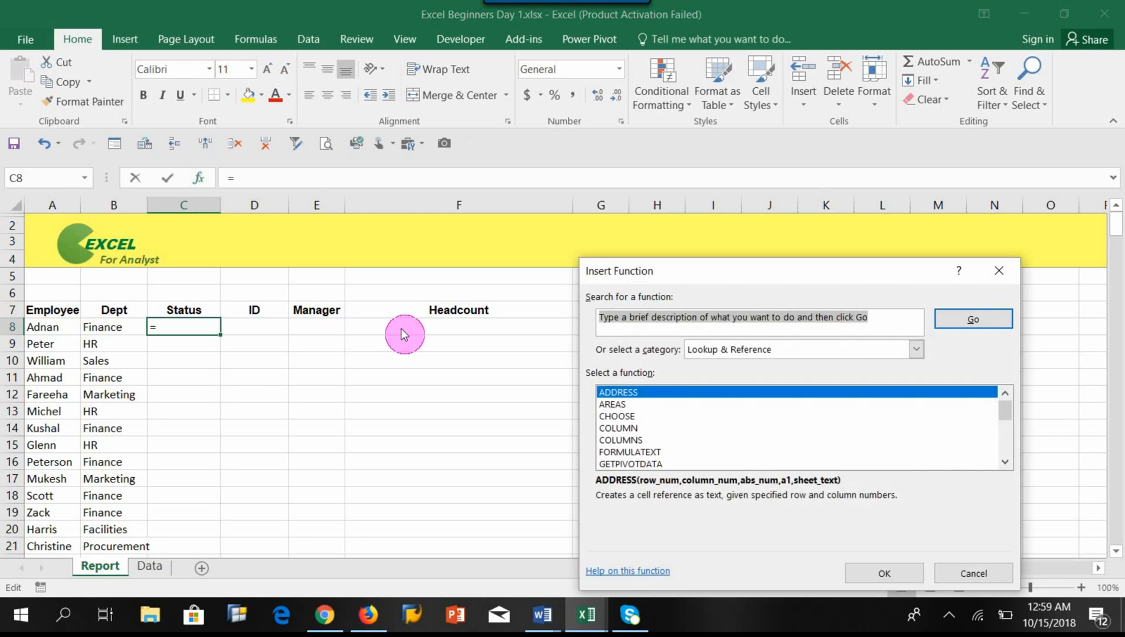
left_click(915, 350)
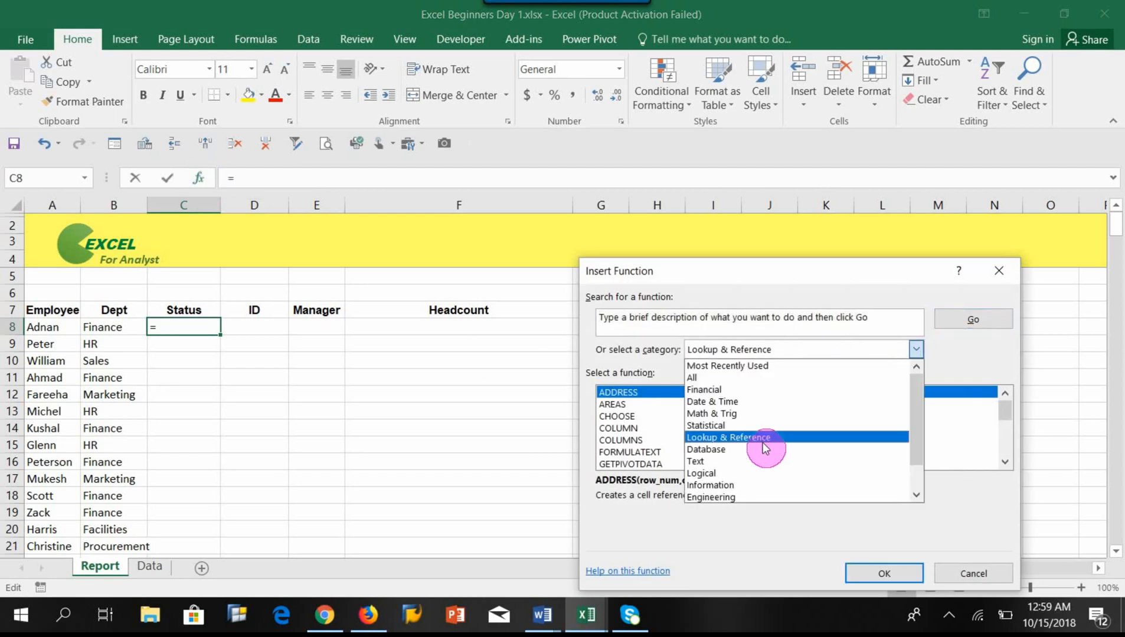
left_click(714, 438)
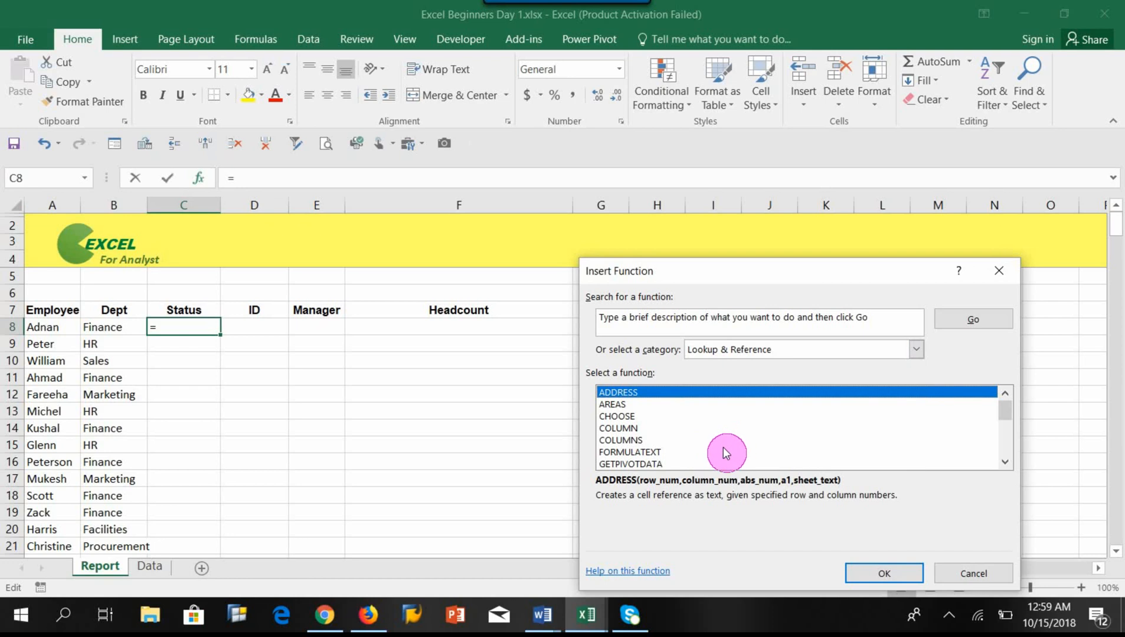
left_click_drag(1005, 413, 1003, 451)
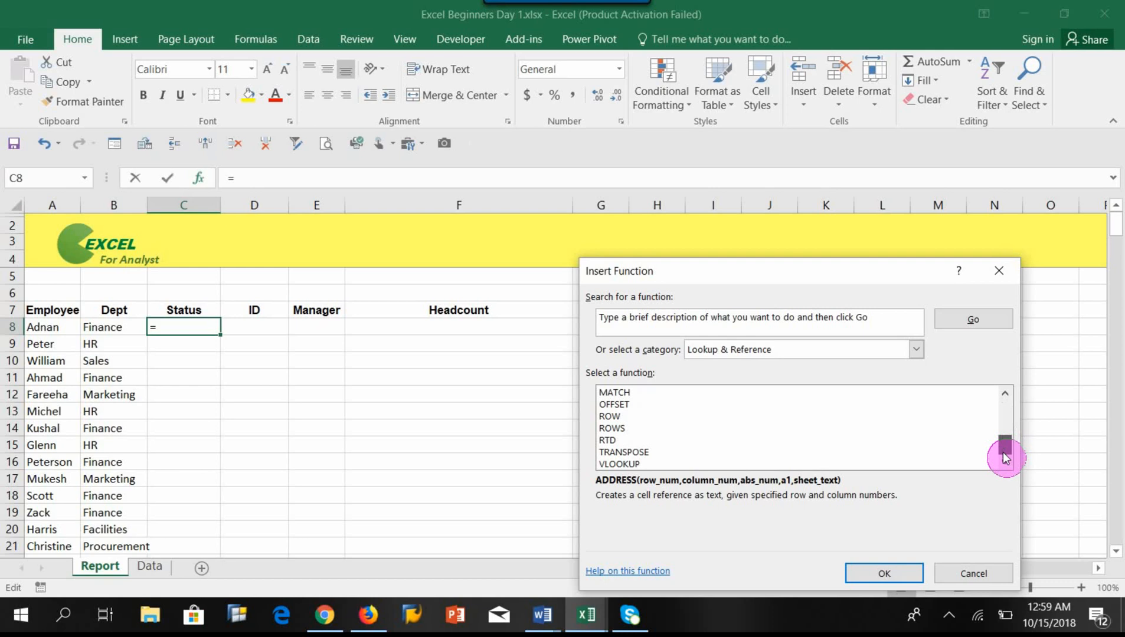
left_click(645, 464)
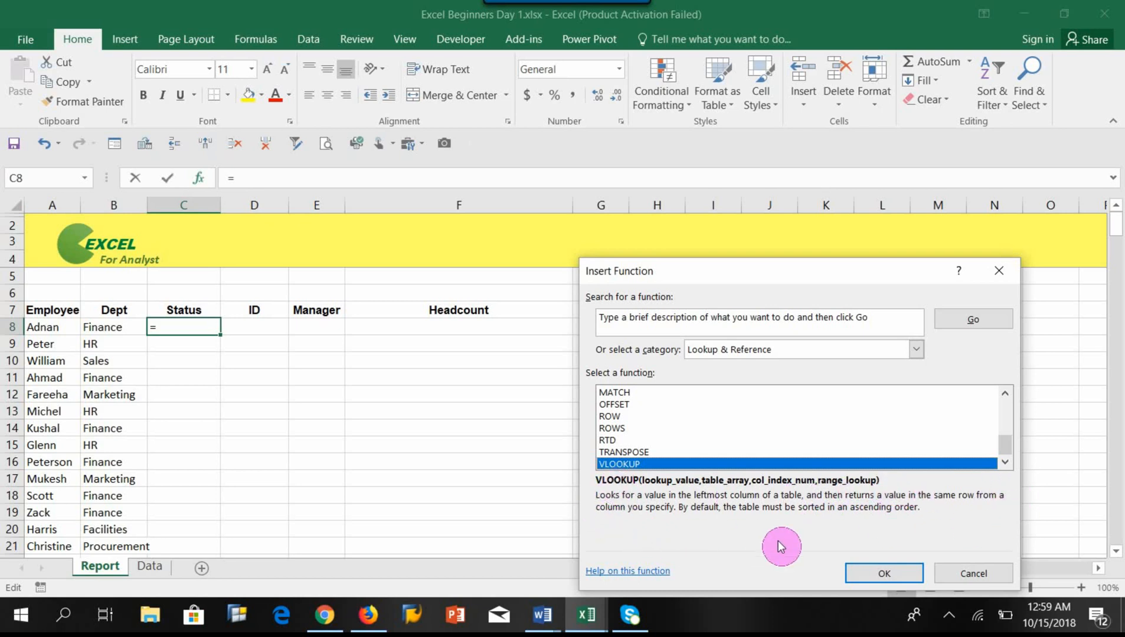
left_click(852, 573)
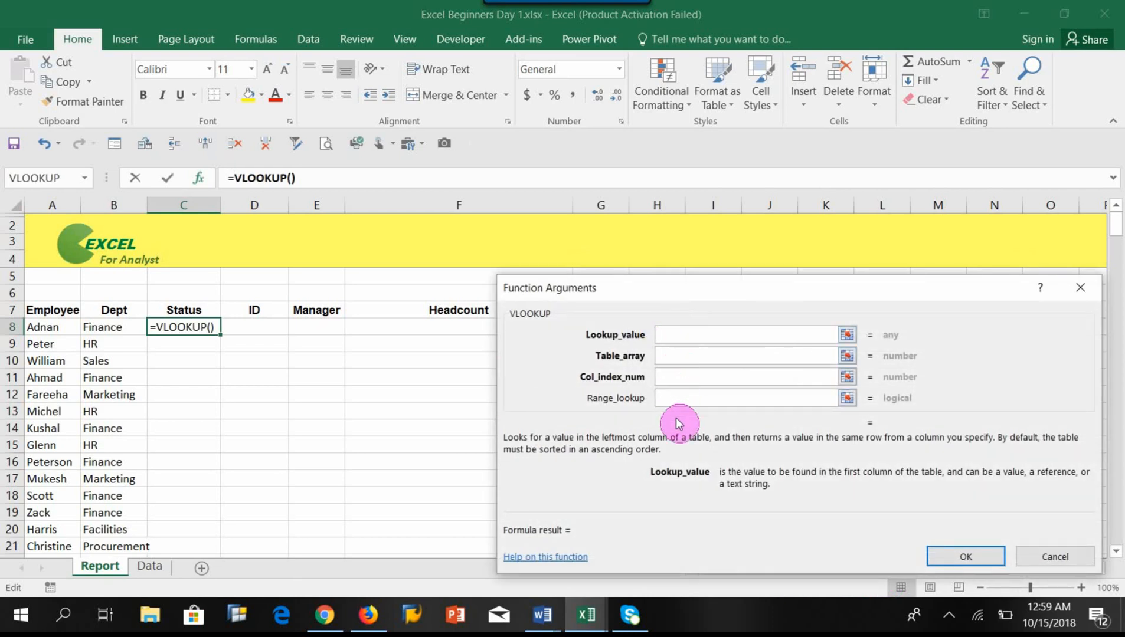
left_click(1046, 557)
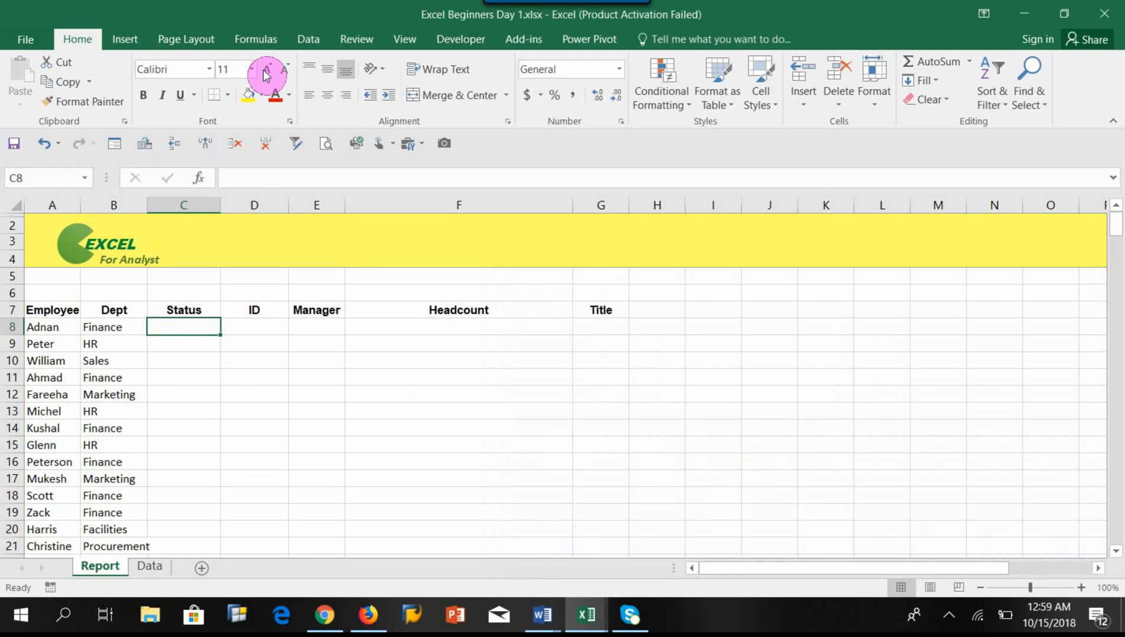
left_click(253, 41)
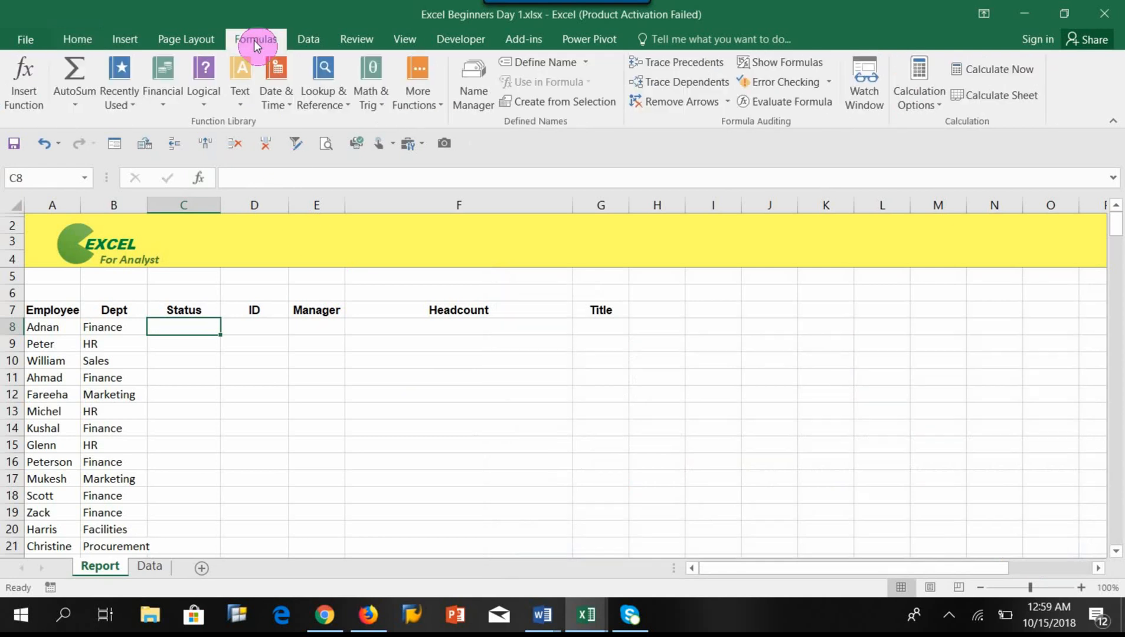
left_click(320, 94)
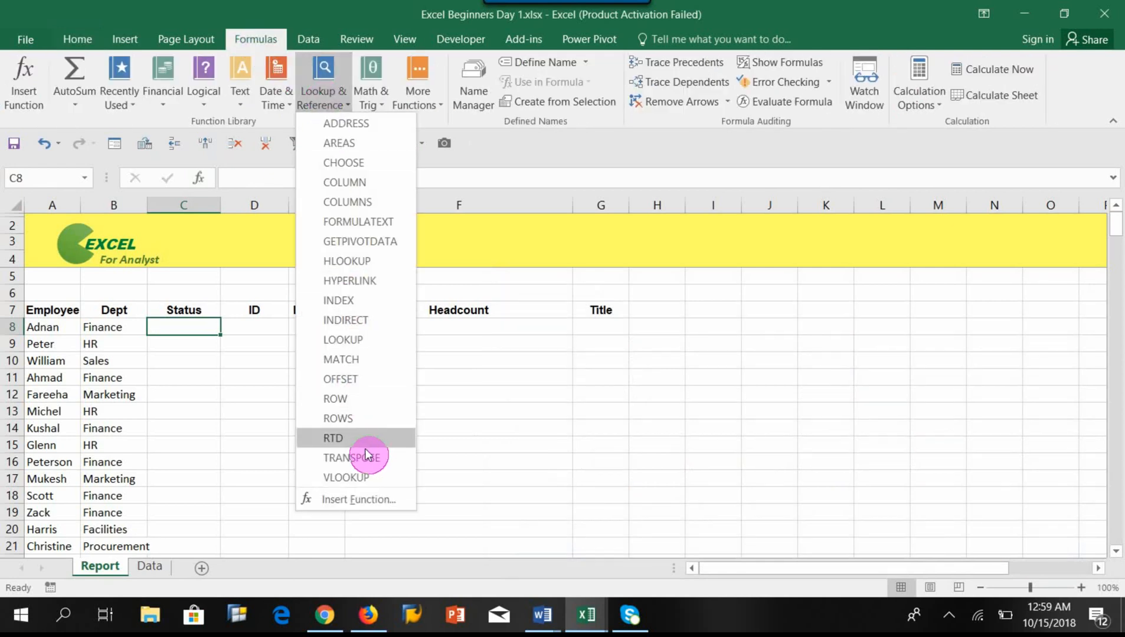
left_click(366, 481)
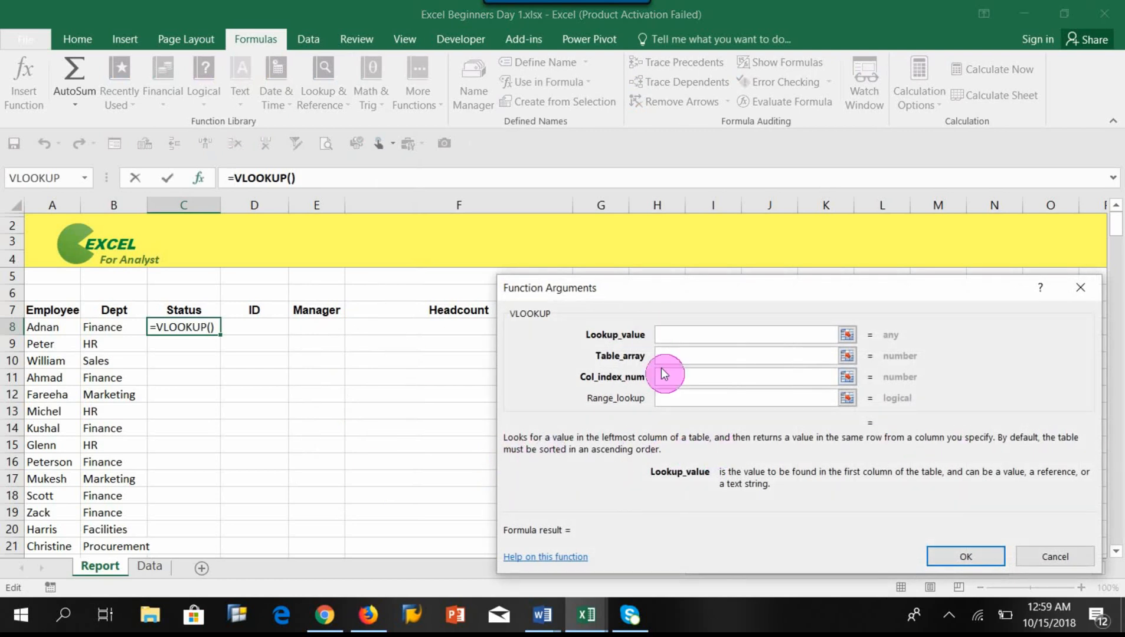
left_click(1057, 557)
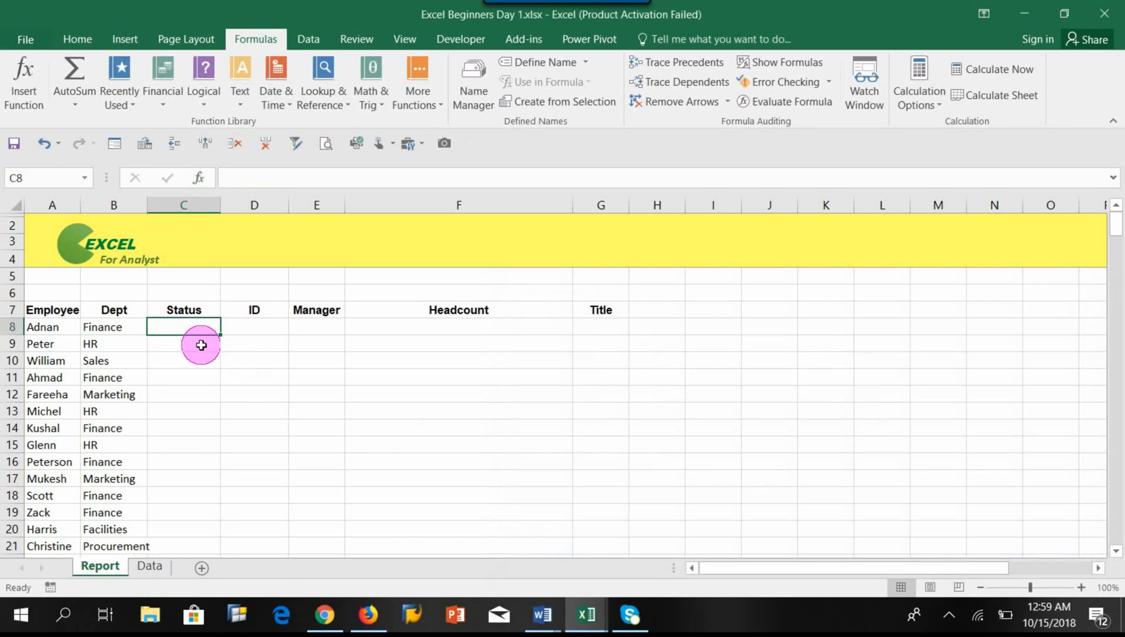
type("=vlookup")
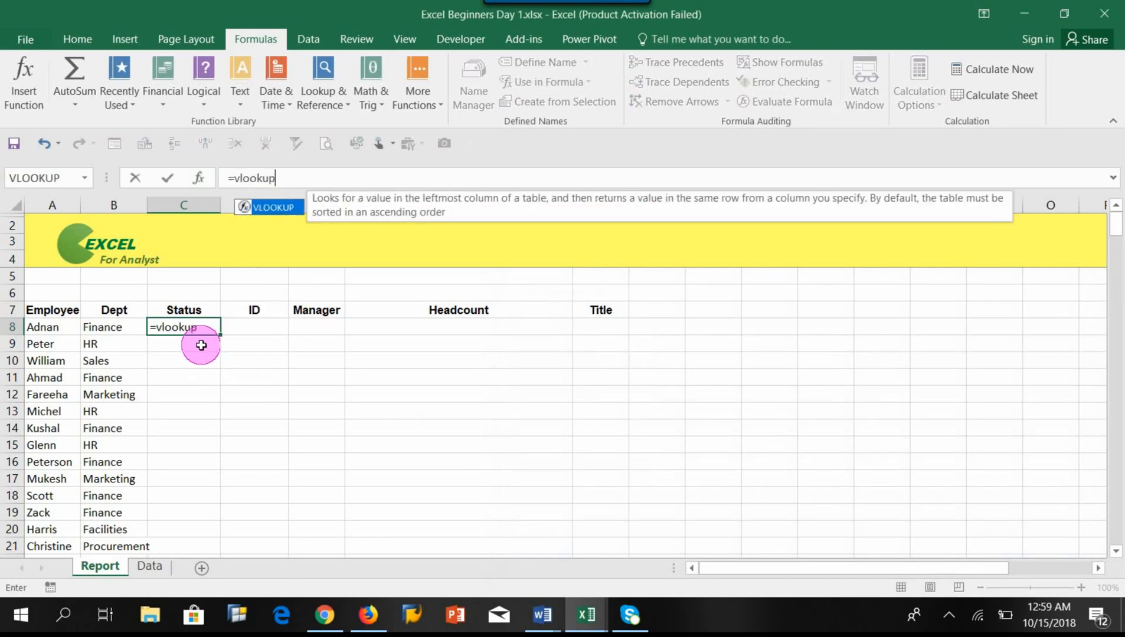
type("(")
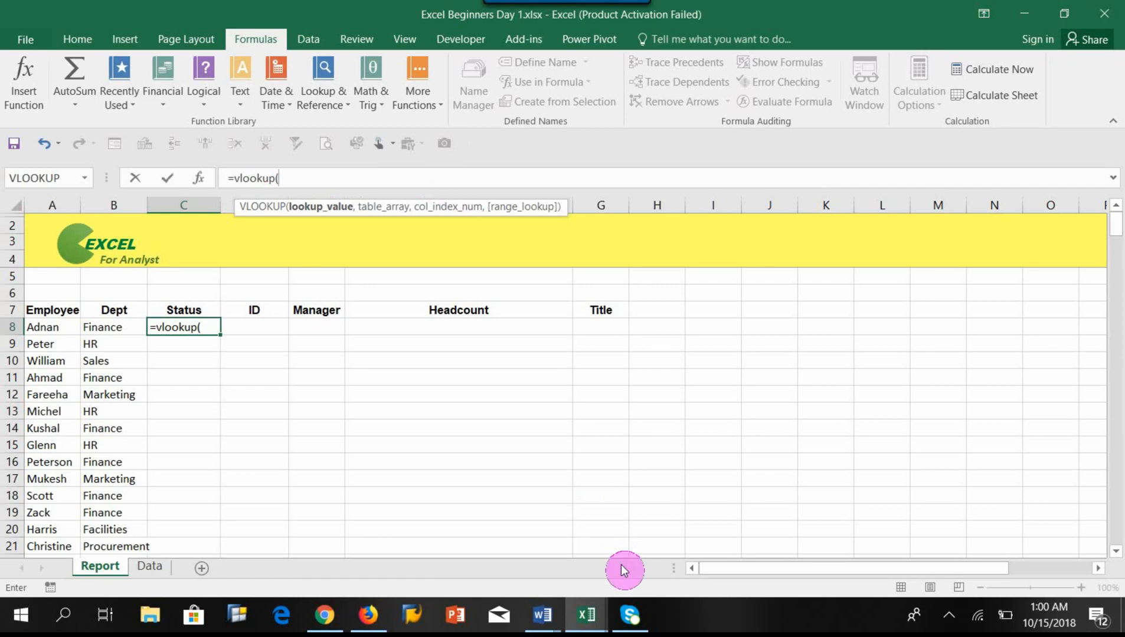
key("BackSpace")
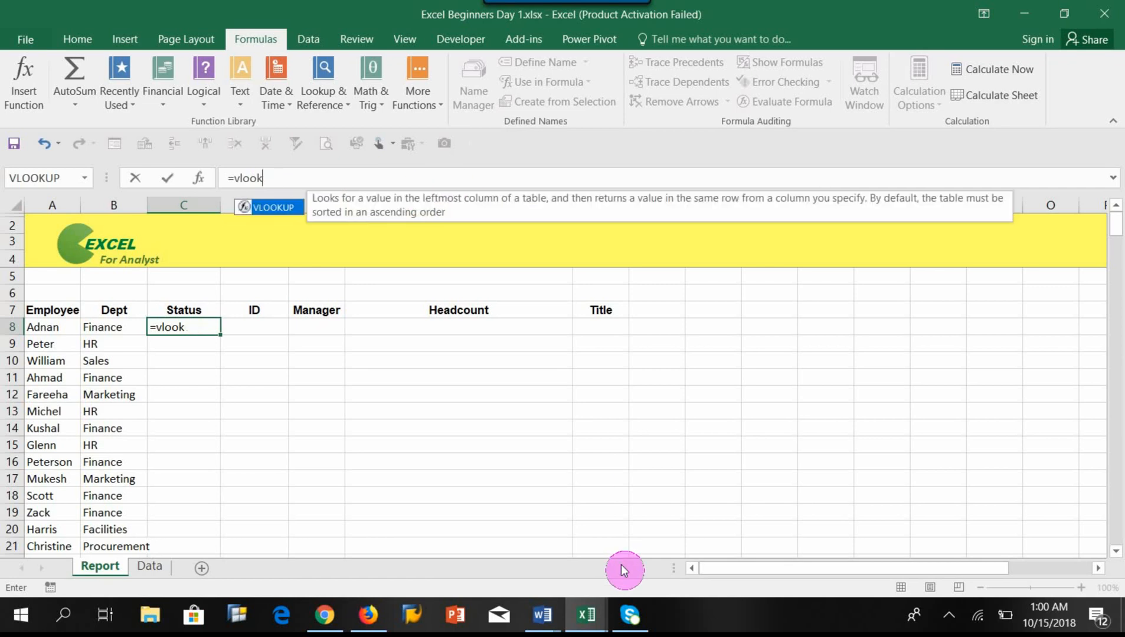
key("BackSpace")
key("BackSpace")
key("BackSpace")
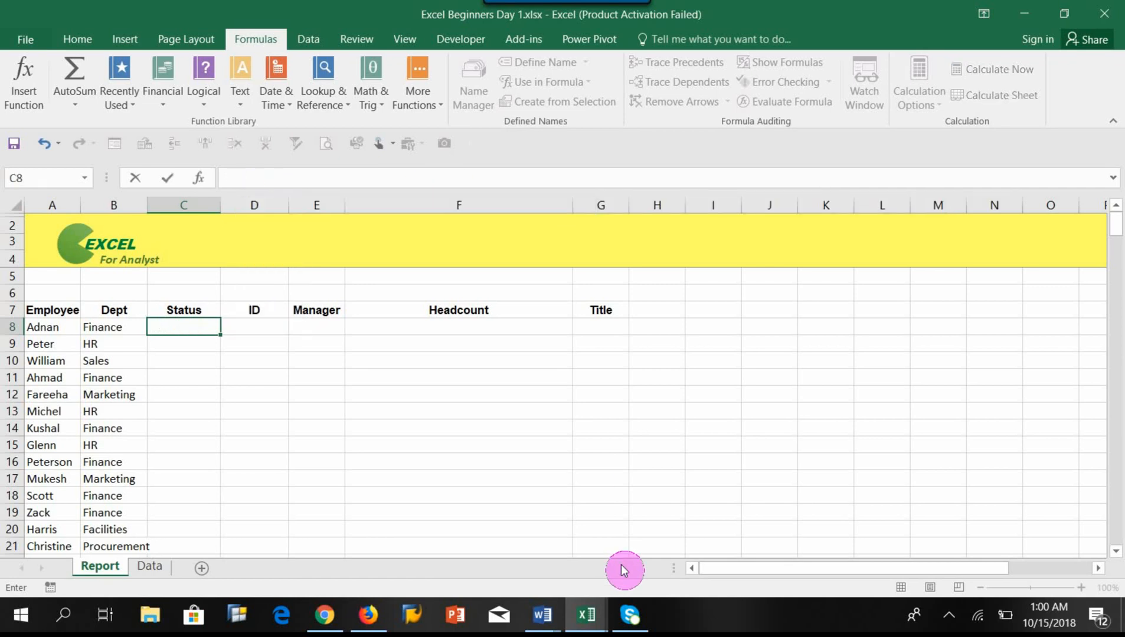
key("Escape")
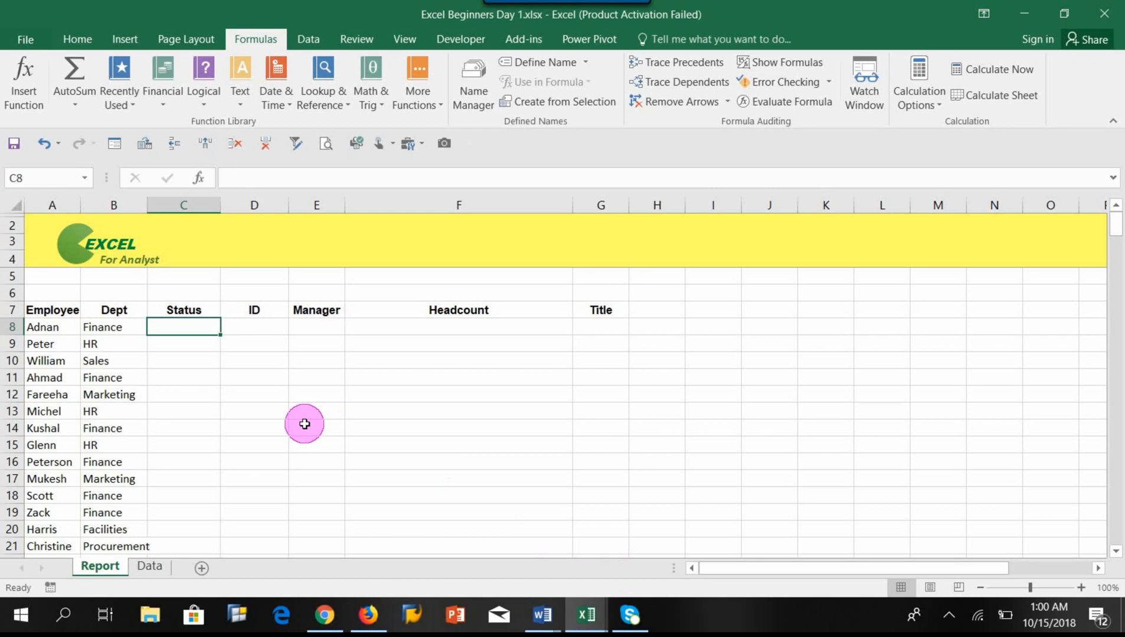
Step: Look up the VLOOKUP function's syntax and description in the Lookup & Reference category from C8, without inserting it
left_click(199, 180)
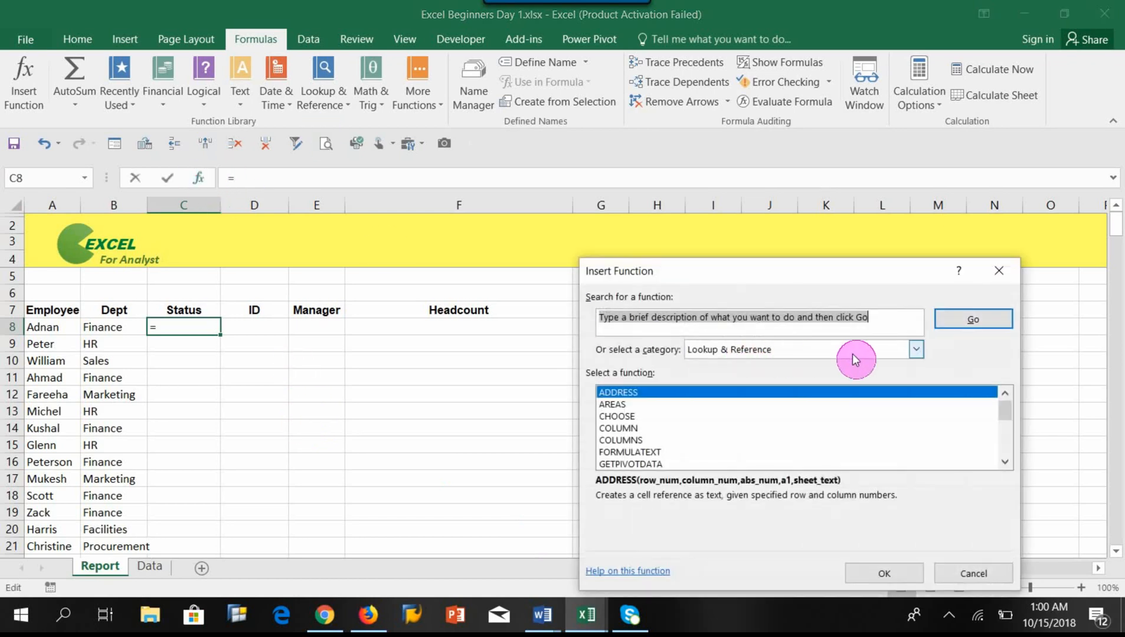
left_click_drag(1004, 415, 1006, 449)
left_click(620, 464)
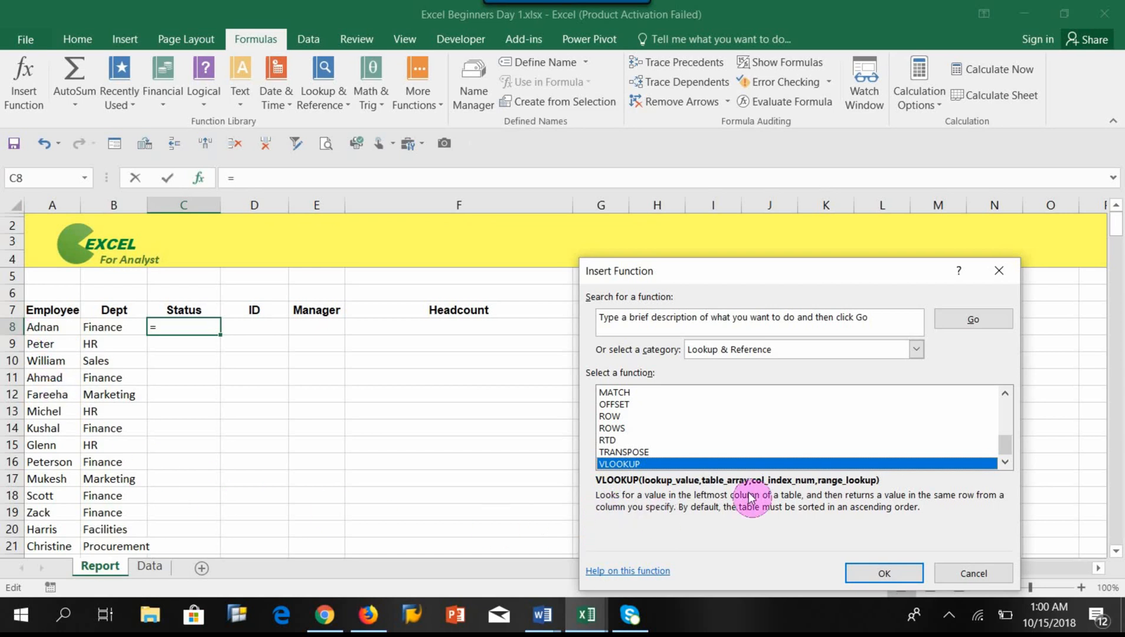
left_click(973, 572)
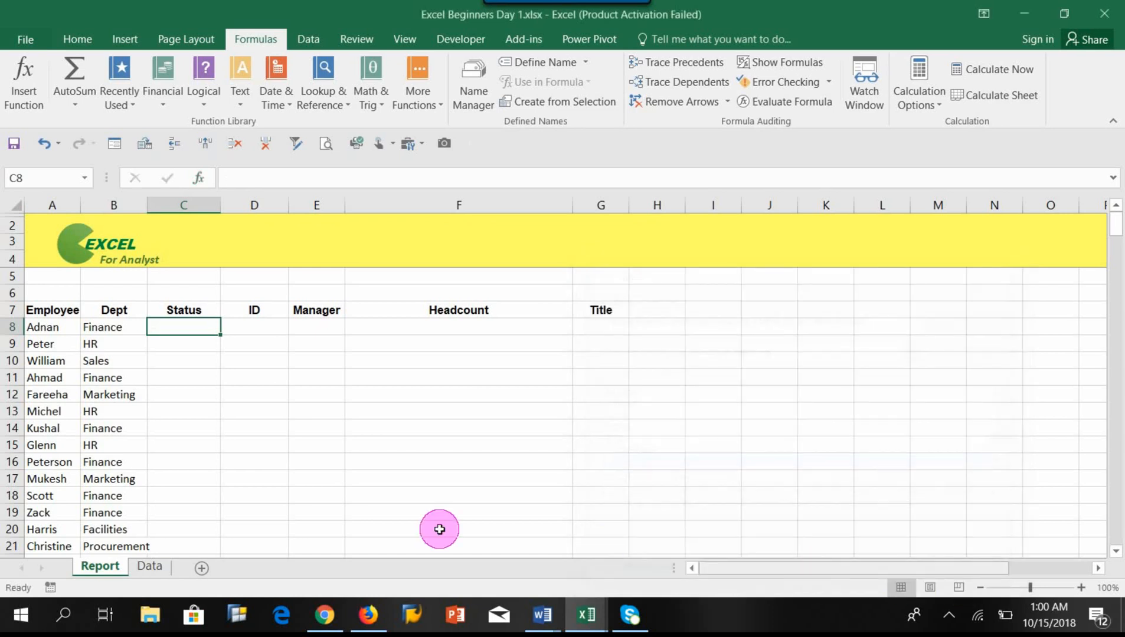
Step: Locate the employee named in A8 of the Report sheet within the Data sheet's Name column
left_click(42, 326)
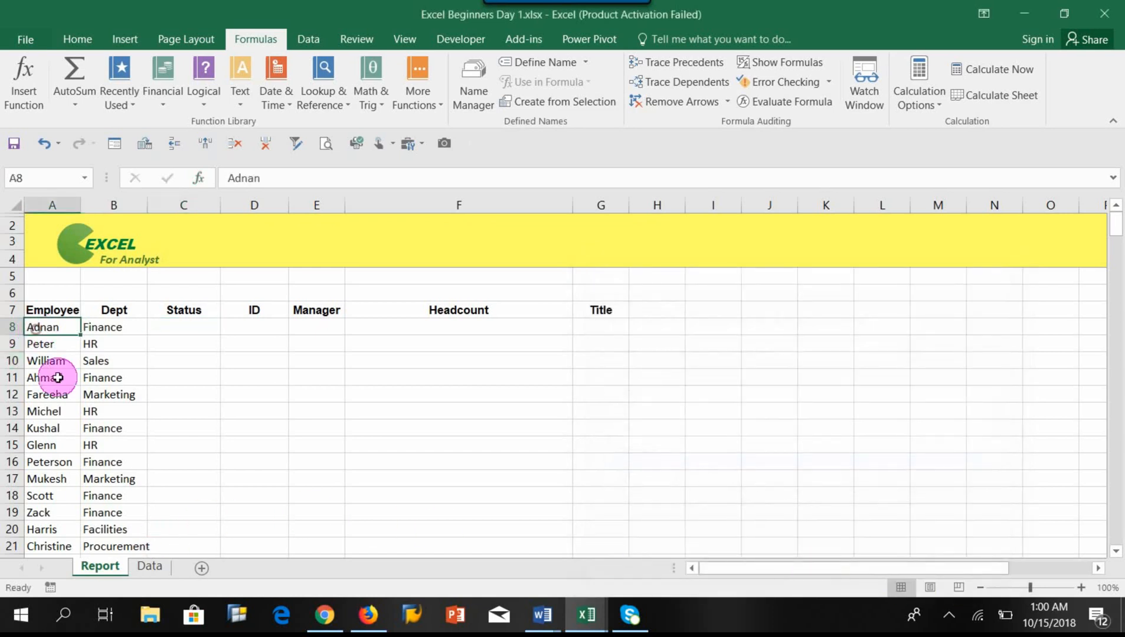
left_click(151, 567)
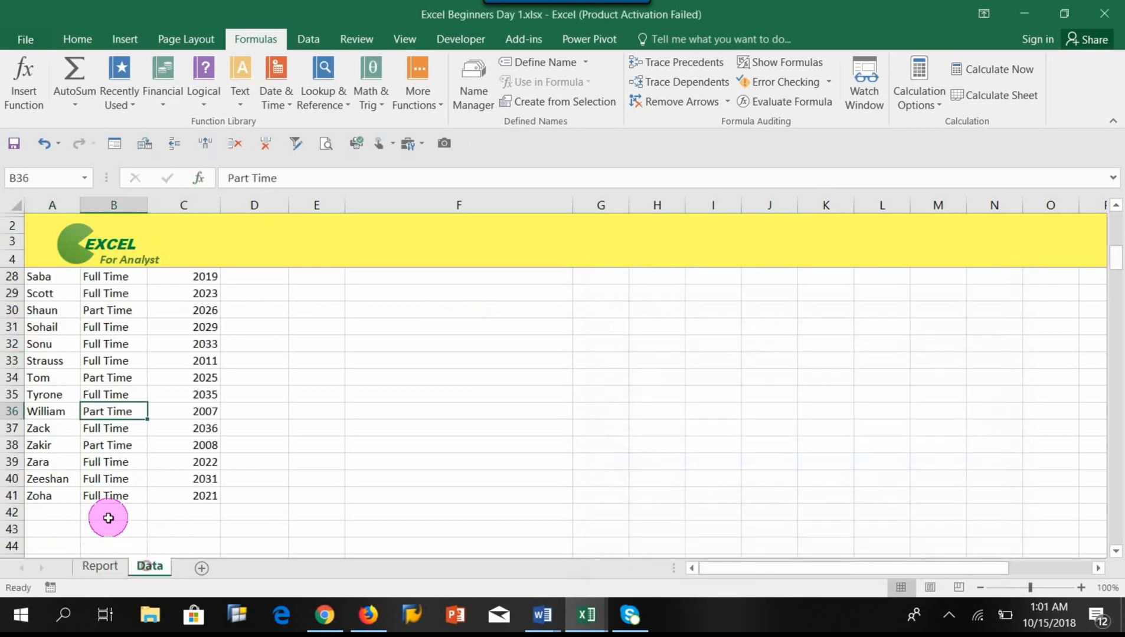
left_click(36, 310)
scroll(75, 388, "up", 8)
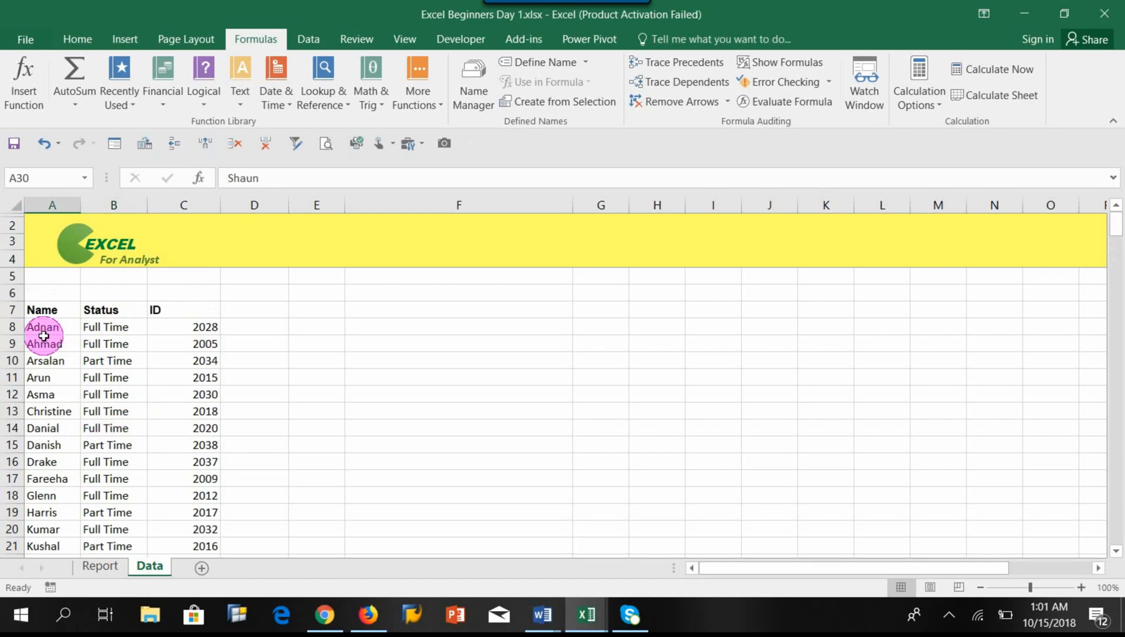
left_click(42, 337)
Step: Insert a blank column before the Name column on the Data sheet
left_click(63, 196)
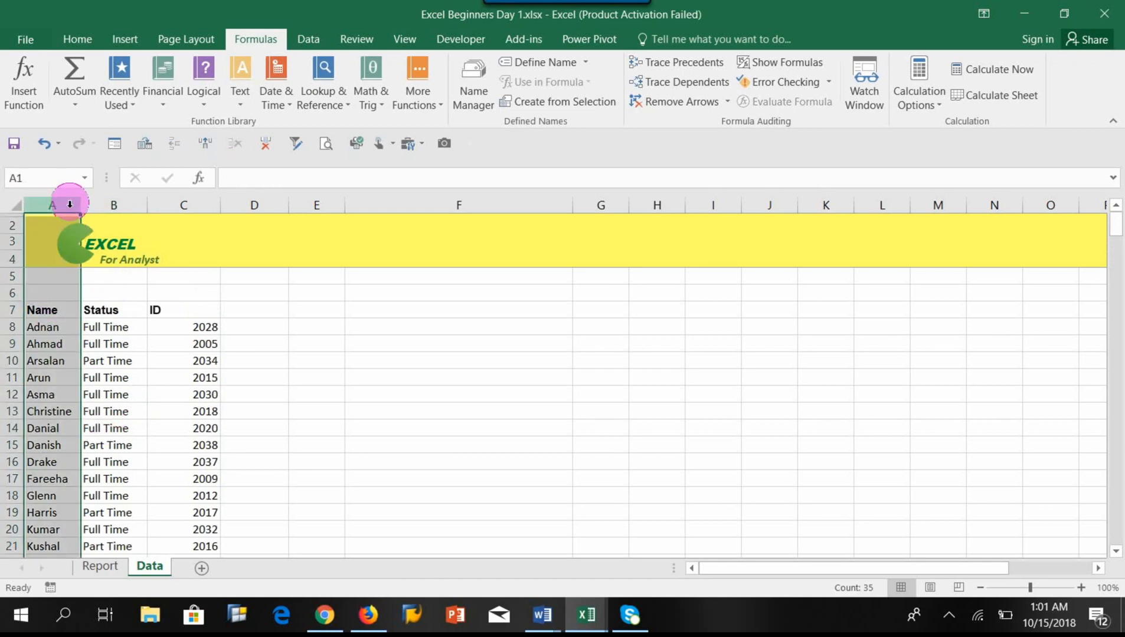
right_click(69, 196)
left_click(115, 319)
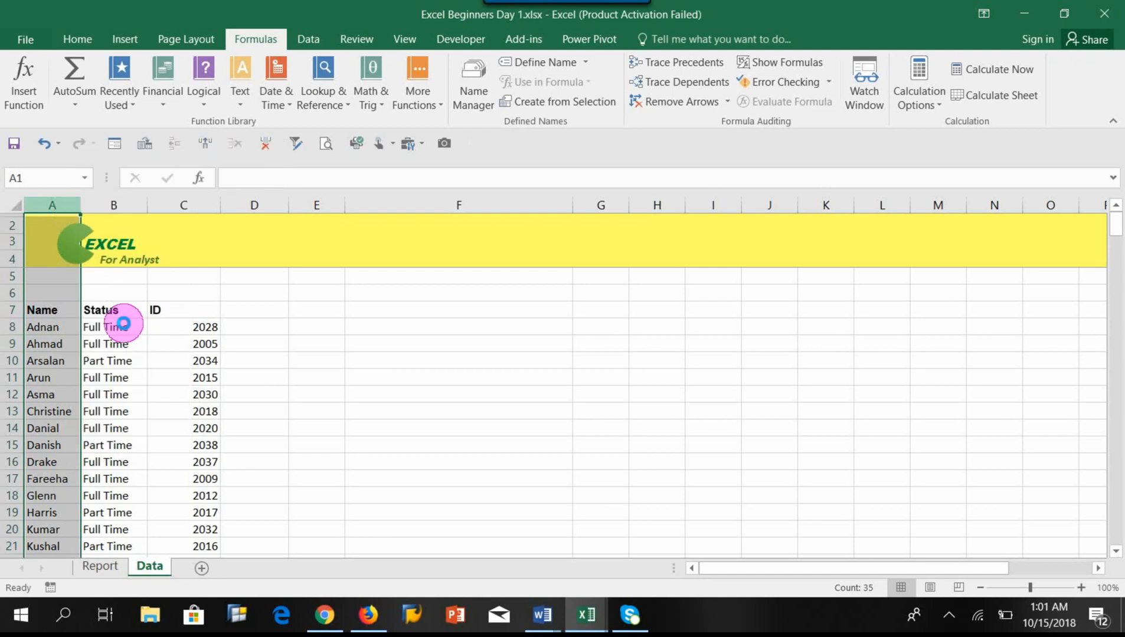
Step: Cut the Status column on the Data sheet and paste it into blank column A, before the Name column
left_click(181, 200)
right_click(181, 201)
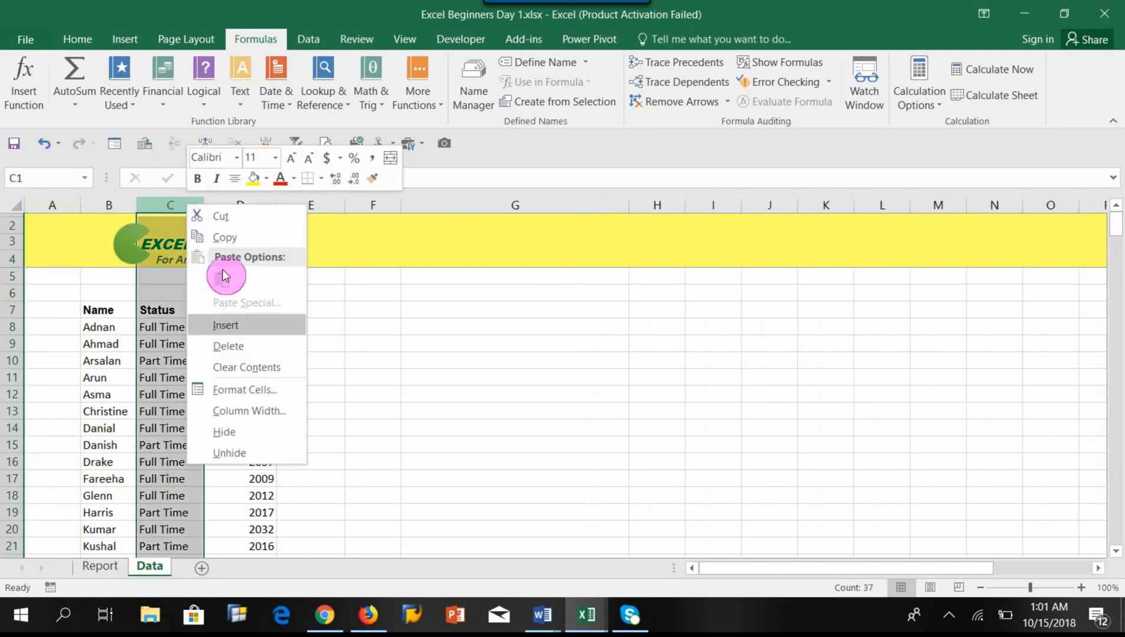
left_click(228, 218)
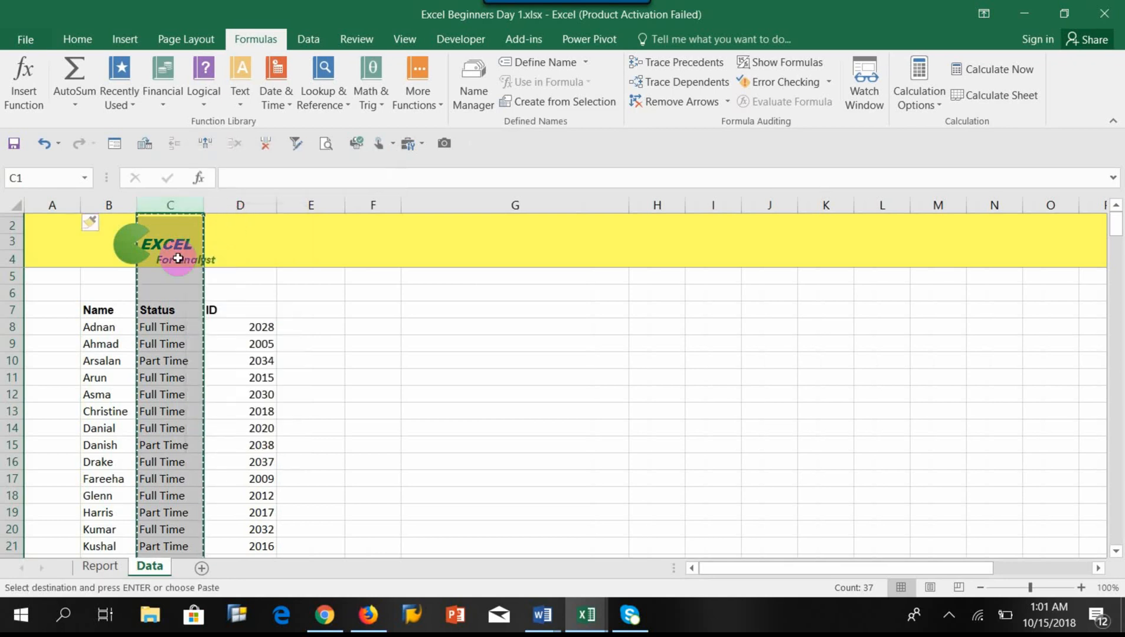
left_click(52, 205)
right_click(53, 206)
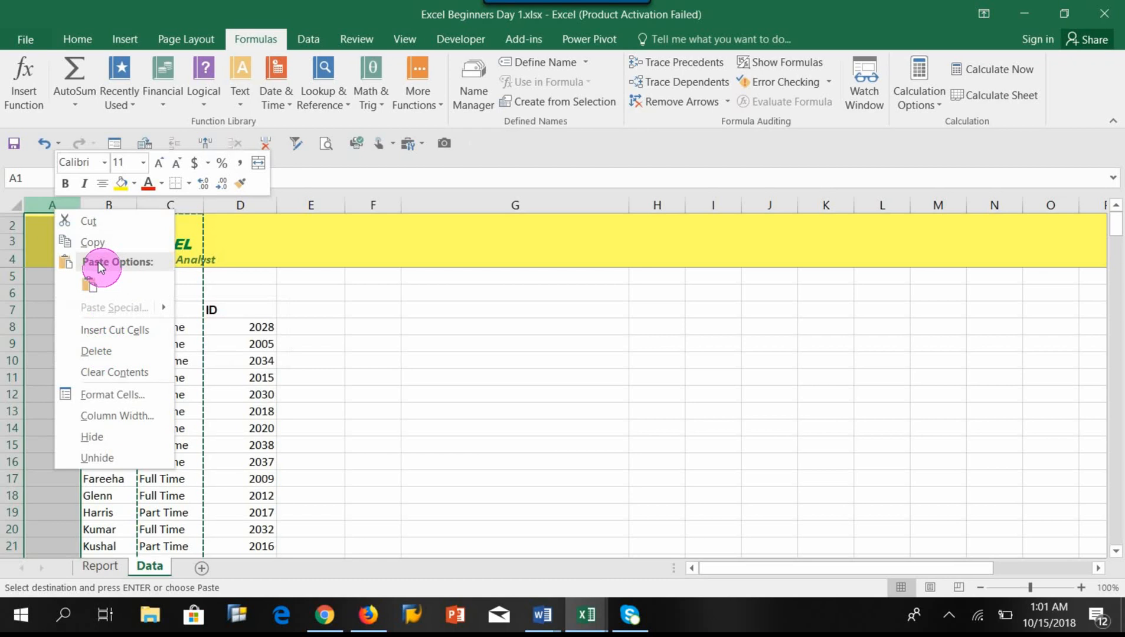
left_click(90, 288)
left_click(163, 311)
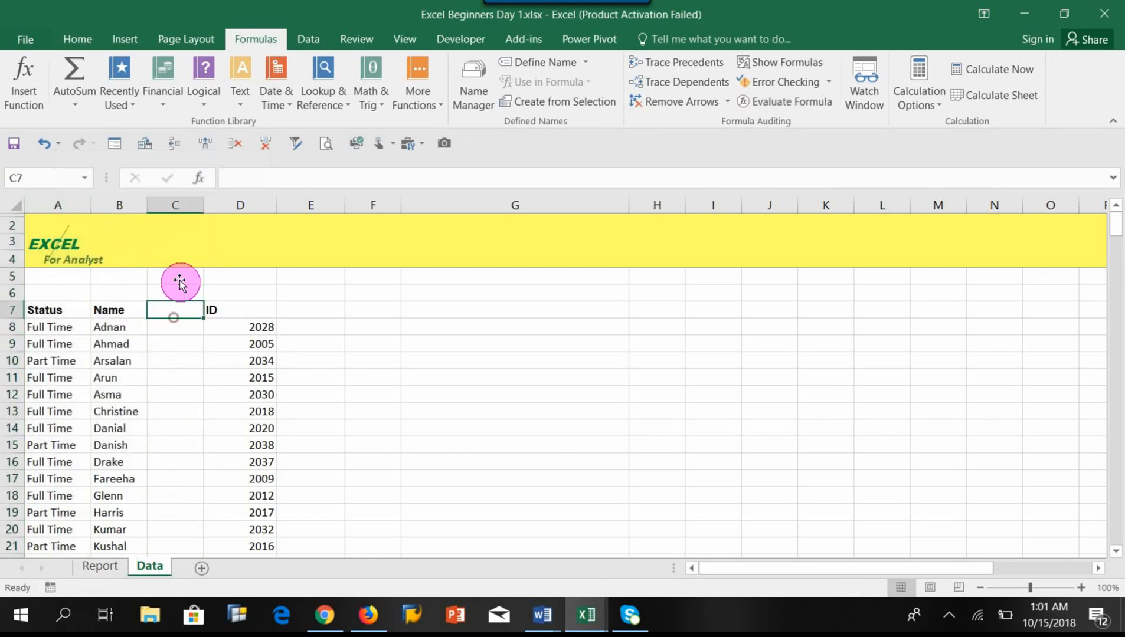
Step: Delete the empty column C between Name and ID on the Data sheet
left_click(188, 201)
right_click(188, 202)
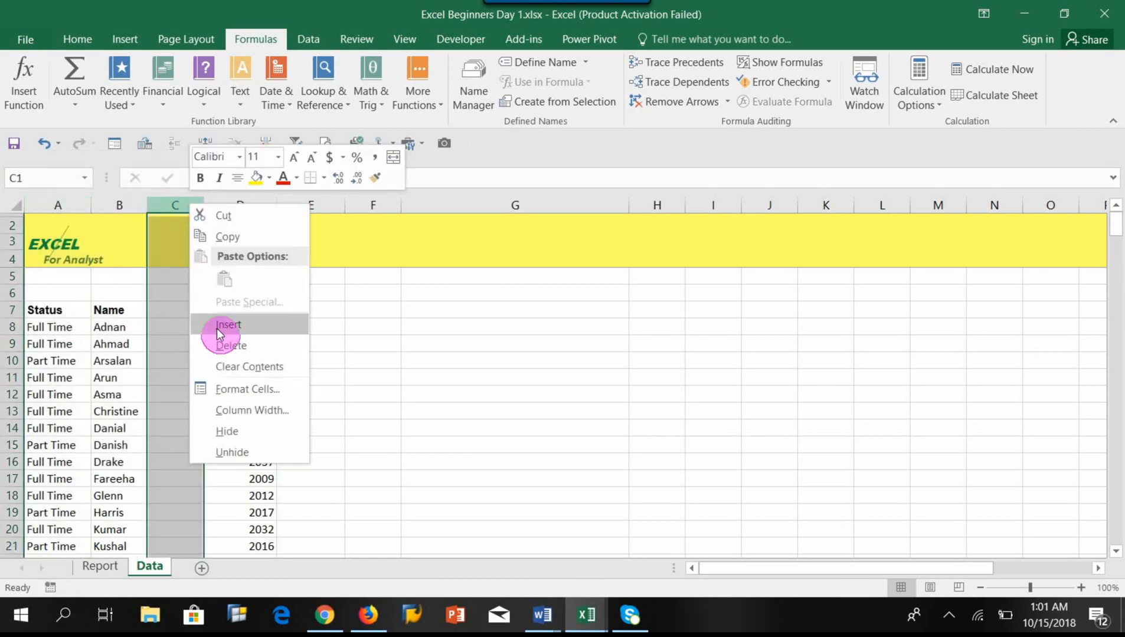
left_click(227, 346)
left_click(255, 360)
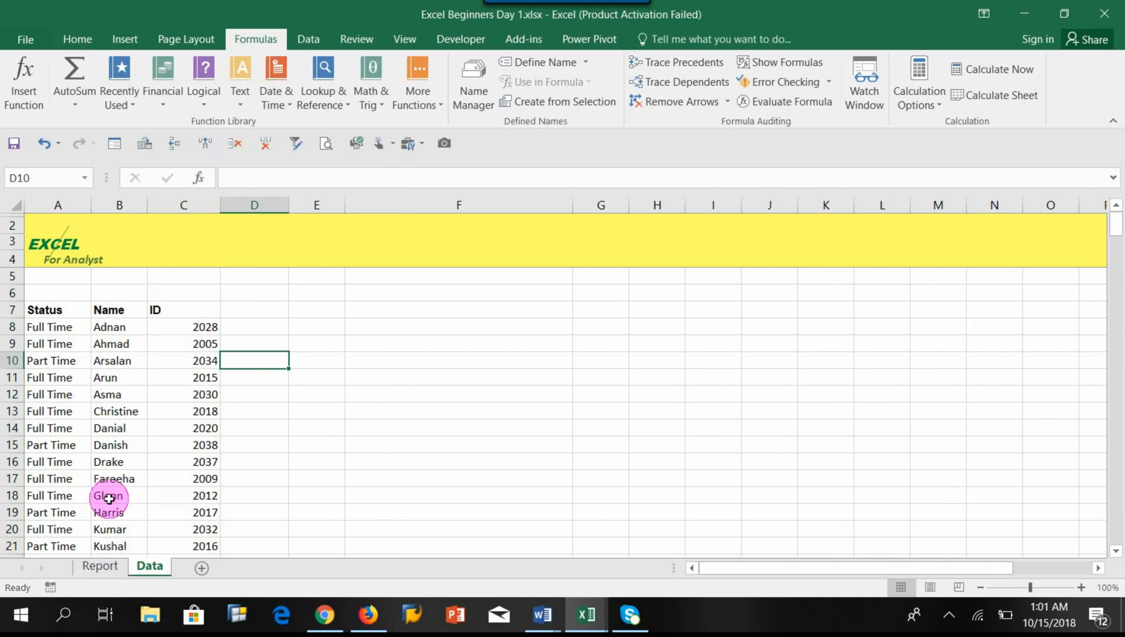
Step: Compare the first employee's name and status cells on the Data sheet with the name in A8 of the Report sheet
left_click(110, 332)
left_click(31, 327)
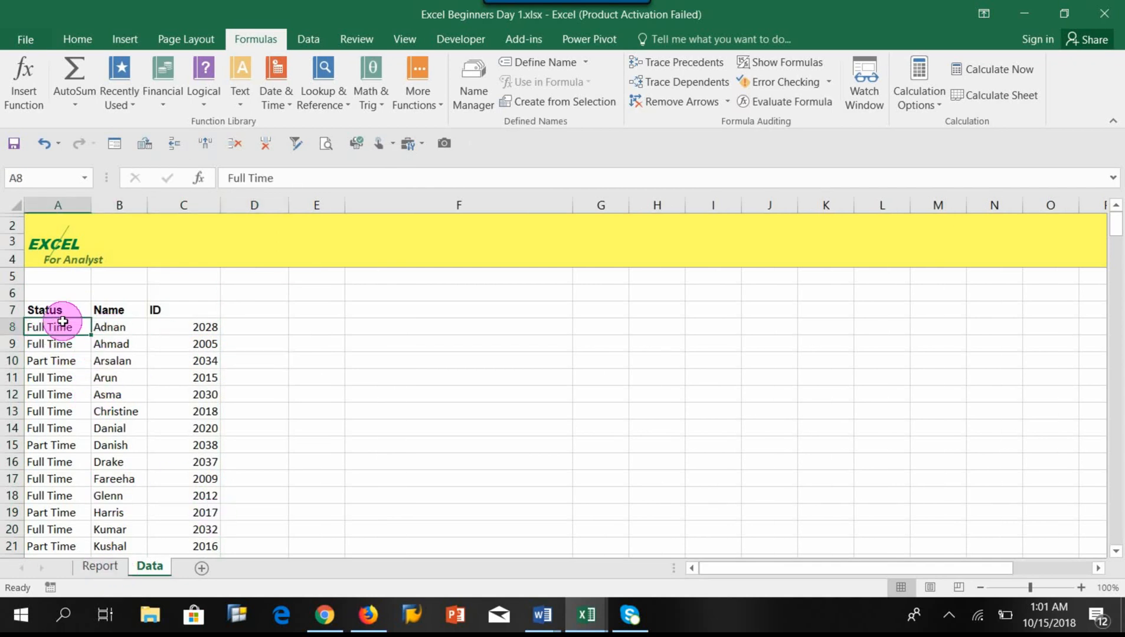
left_click(118, 567)
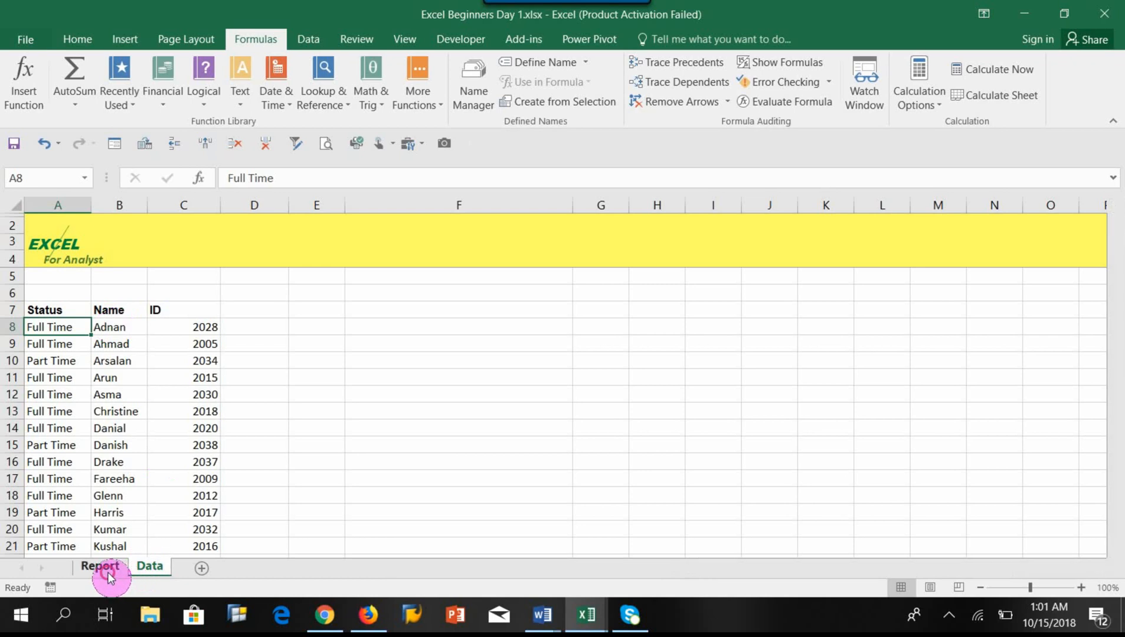
left_click(175, 325)
left_click(41, 328)
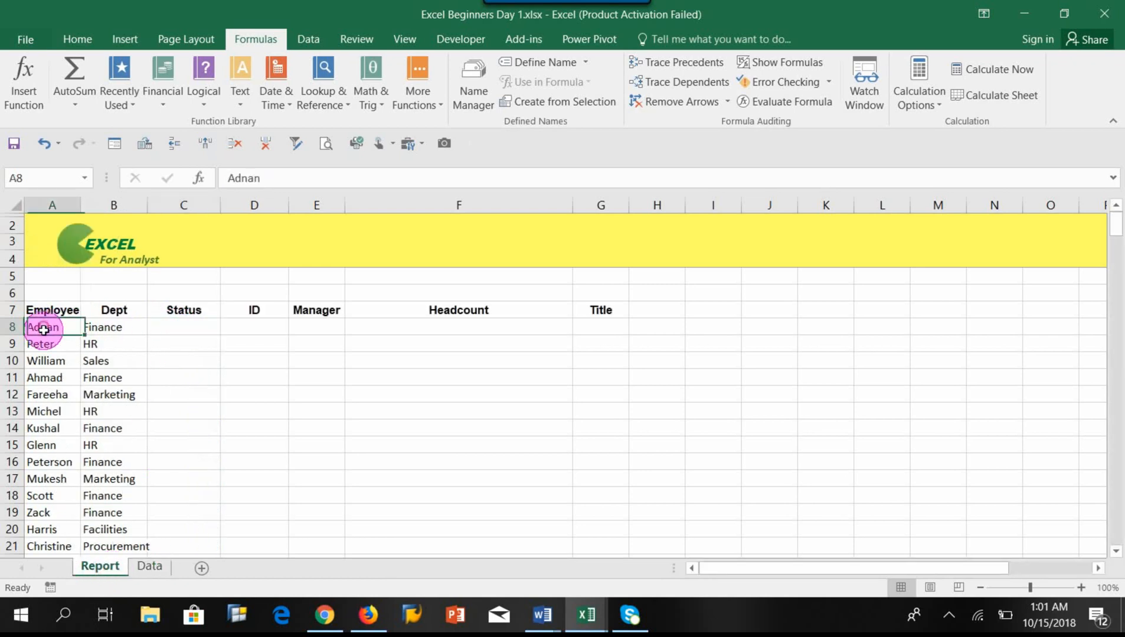
left_click(151, 570)
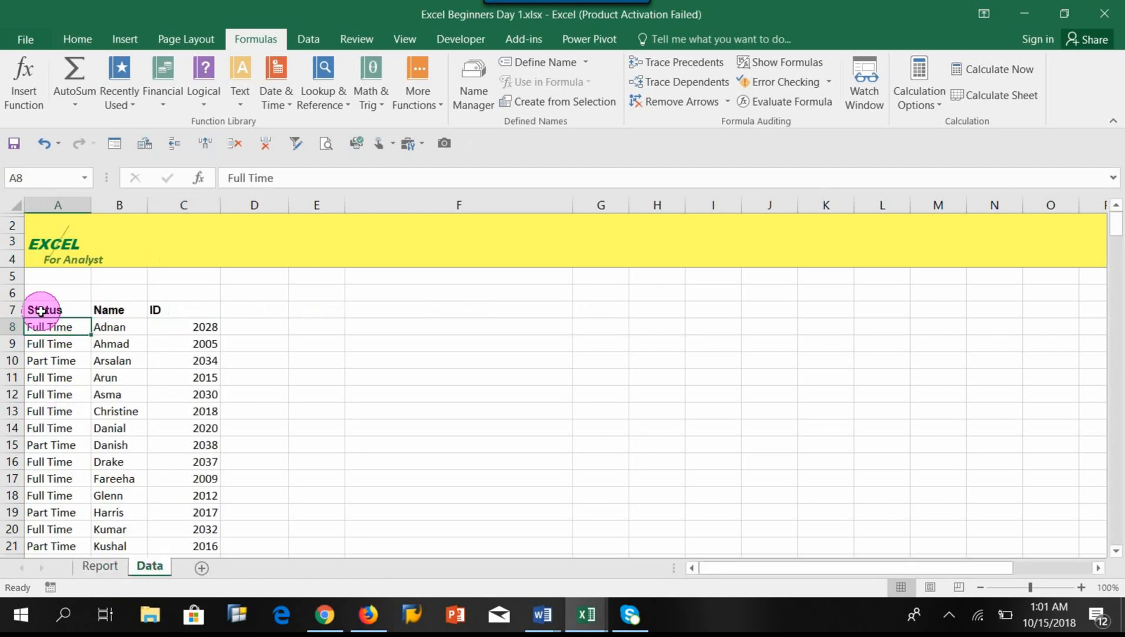
Step: Examine the order of the Status and Name columns in the Data table against the Employee column on the Report sheet
left_click_drag(44, 311, 200, 495)
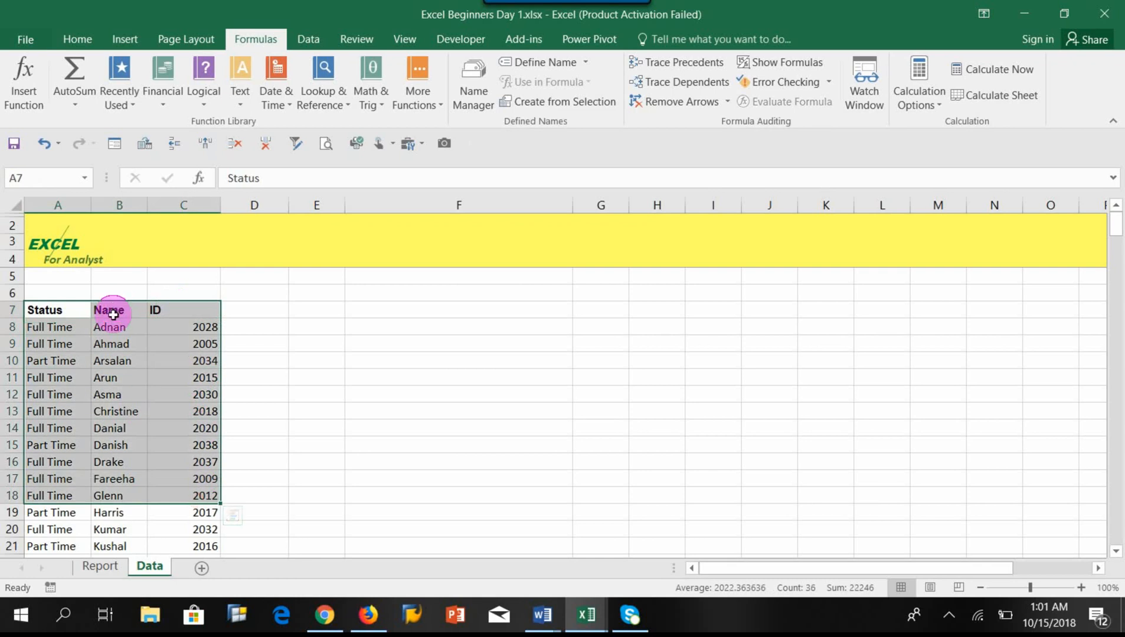
left_click(112, 310)
left_click(37, 311)
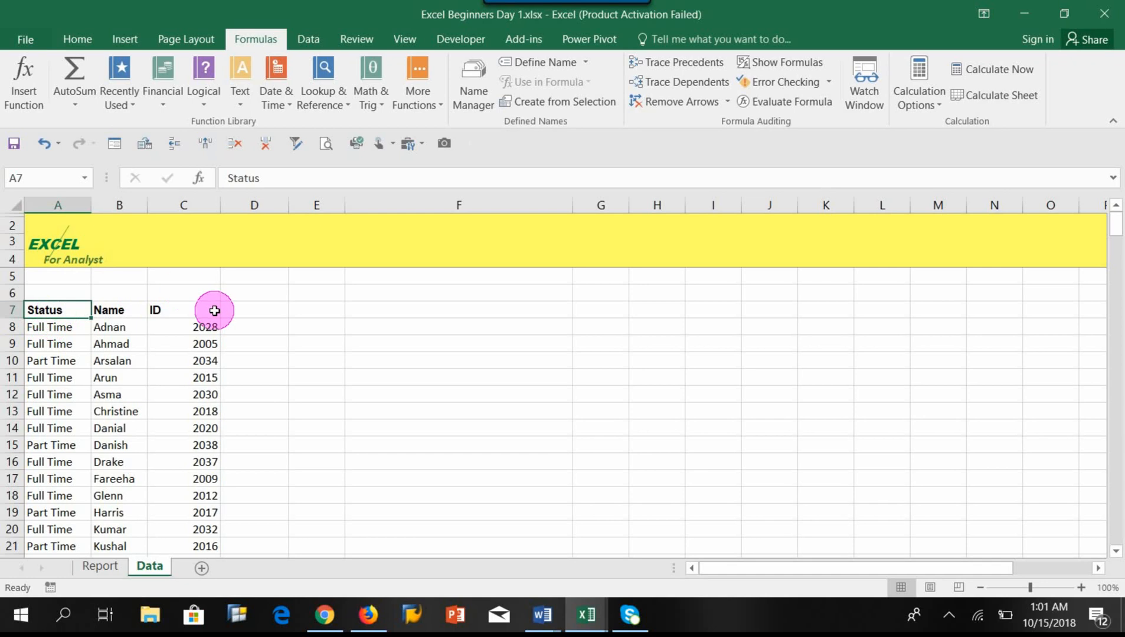
left_click(110, 311)
left_click_drag(110, 363, 115, 499)
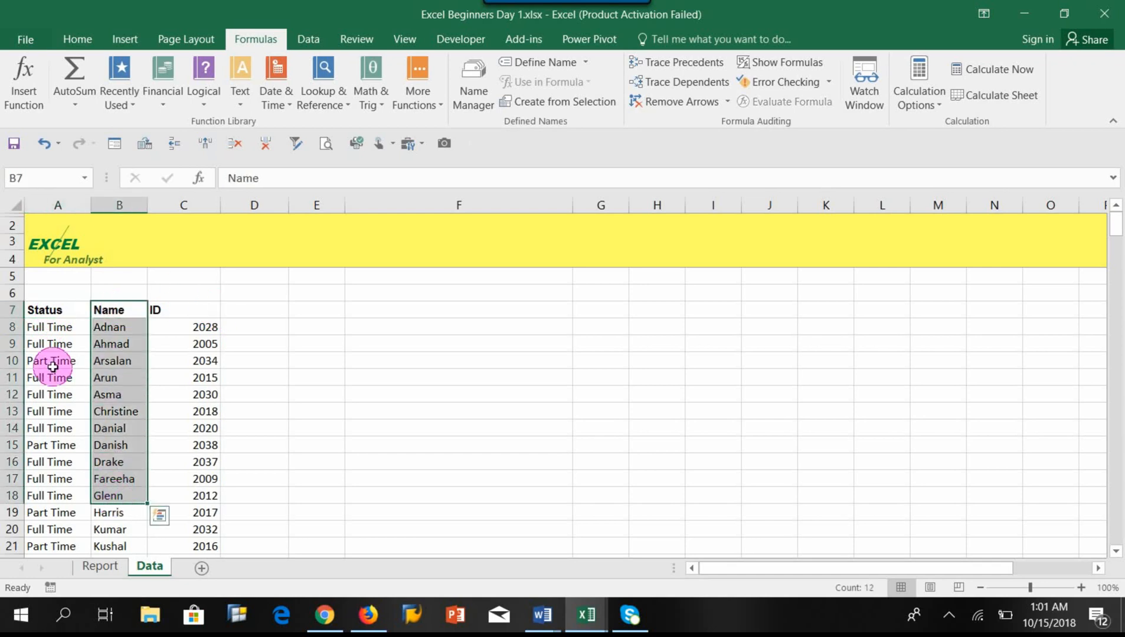
left_click_drag(44, 311, 45, 406)
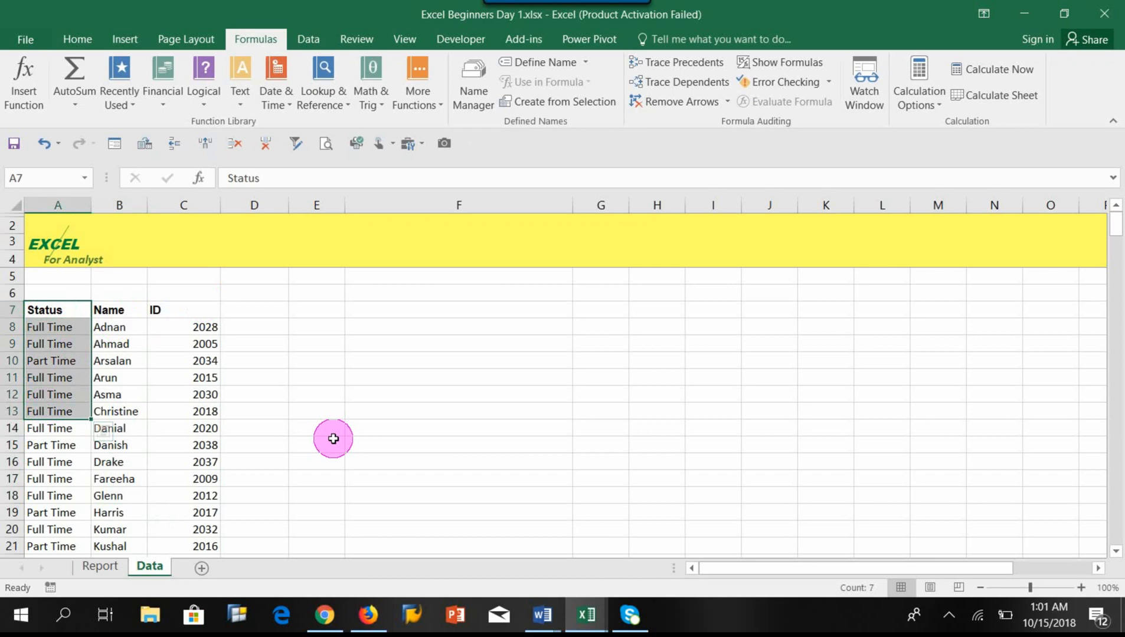
left_click_drag(118, 310, 112, 380)
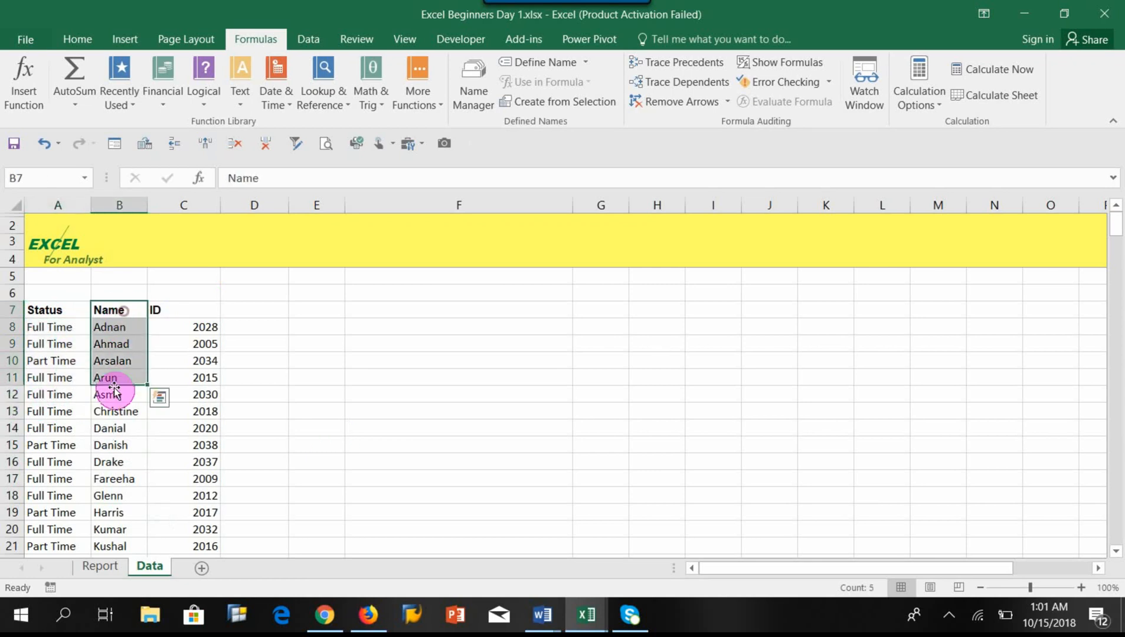
left_click(100, 566)
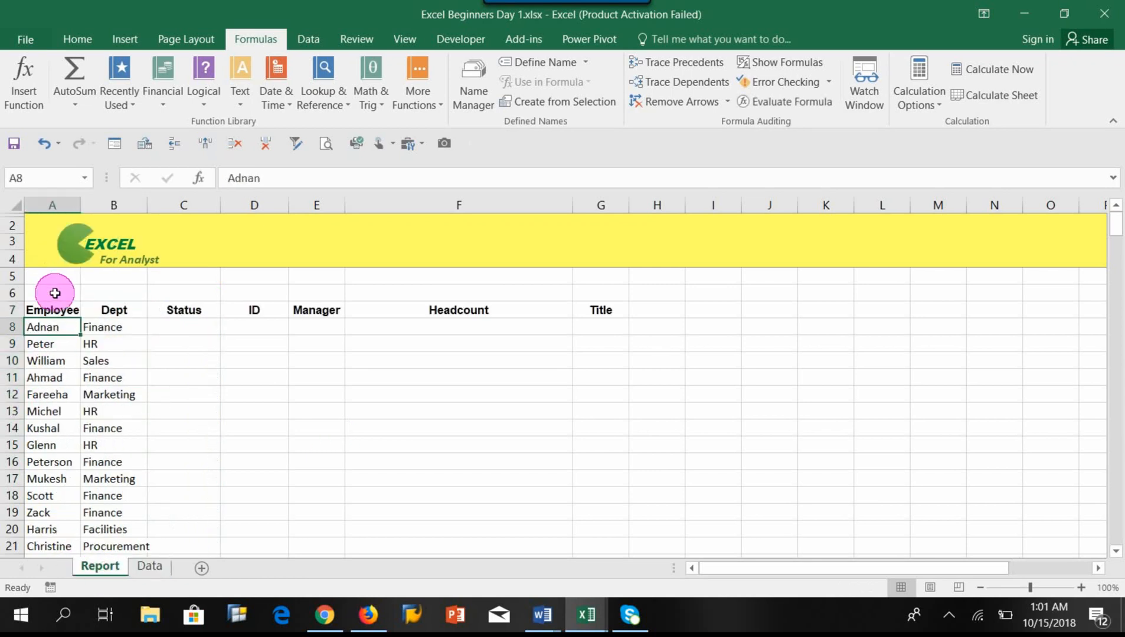
left_click(149, 567)
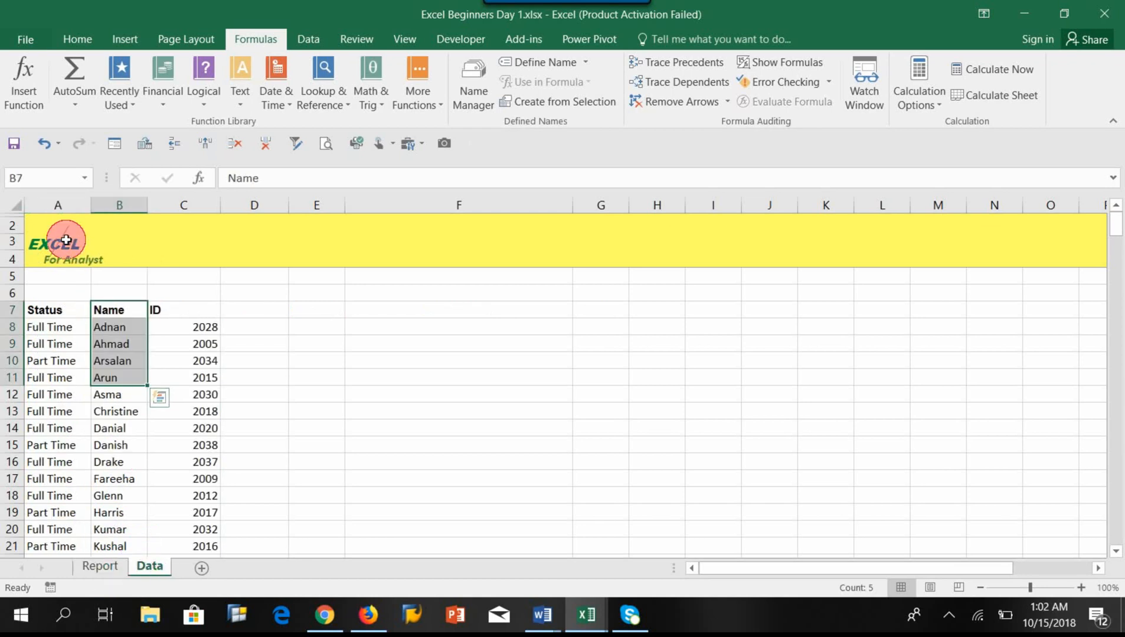
left_click(65, 200)
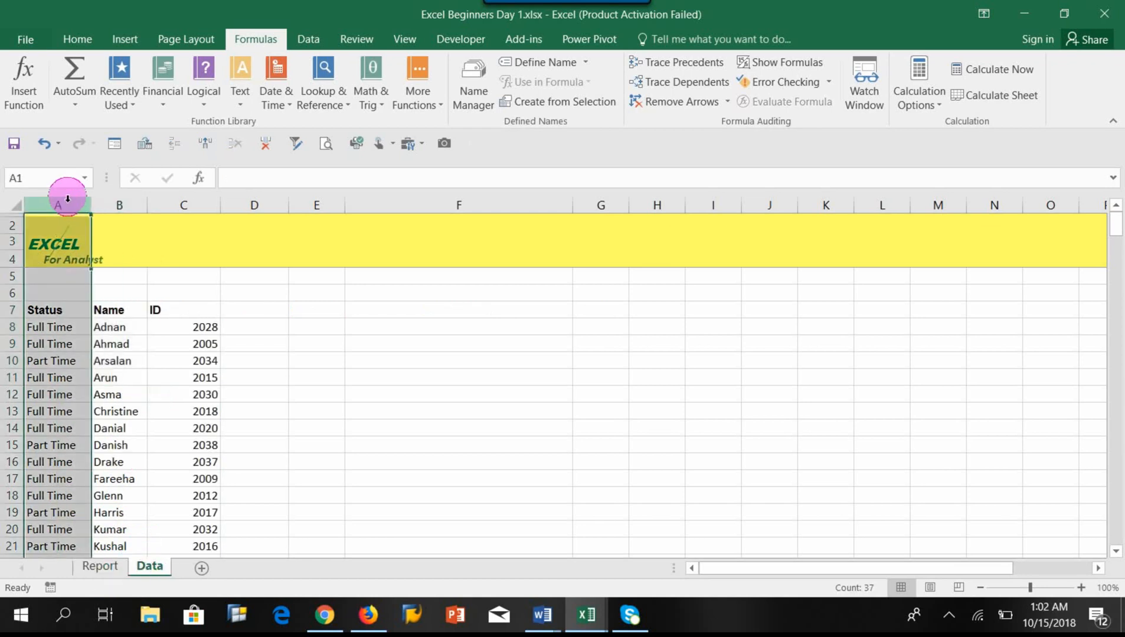
key("ctrl+c")
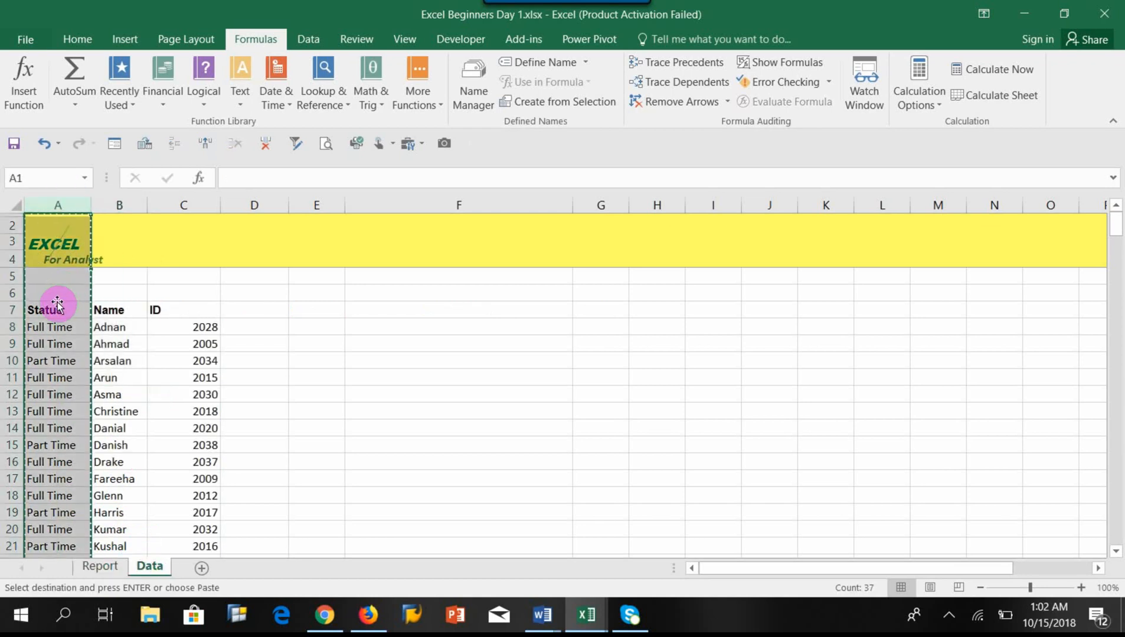
key("Escape")
Step: Move the Status list from A7:A41 to column D, starting at D7, after the ID column on the Data sheet
left_click(43, 314)
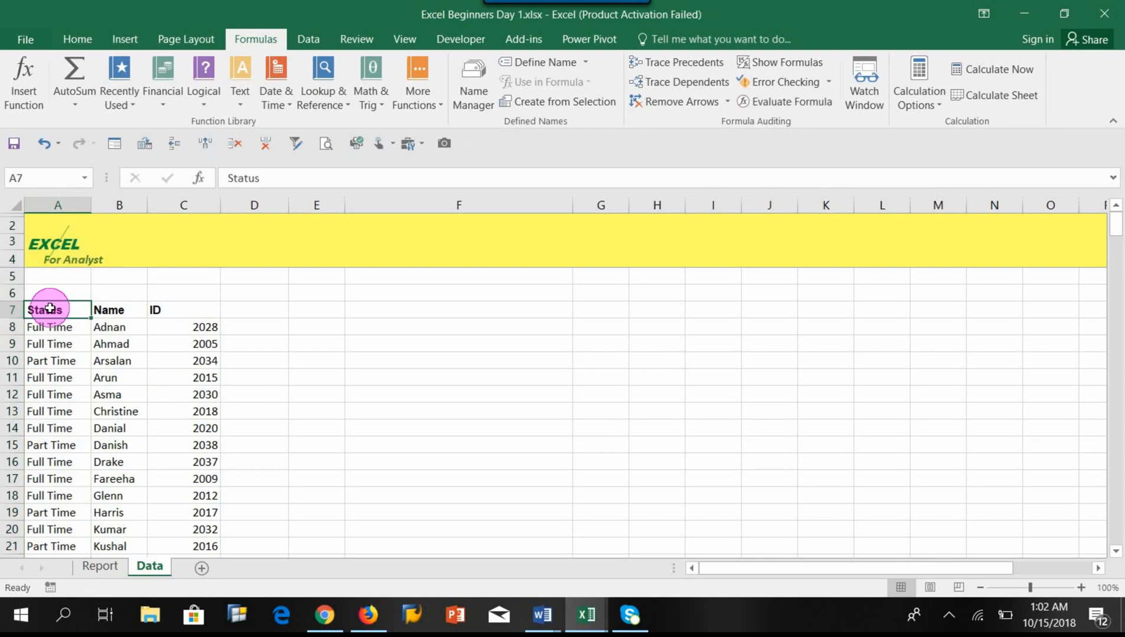
key("ctrl+shift+Down")
key("ctrl+c")
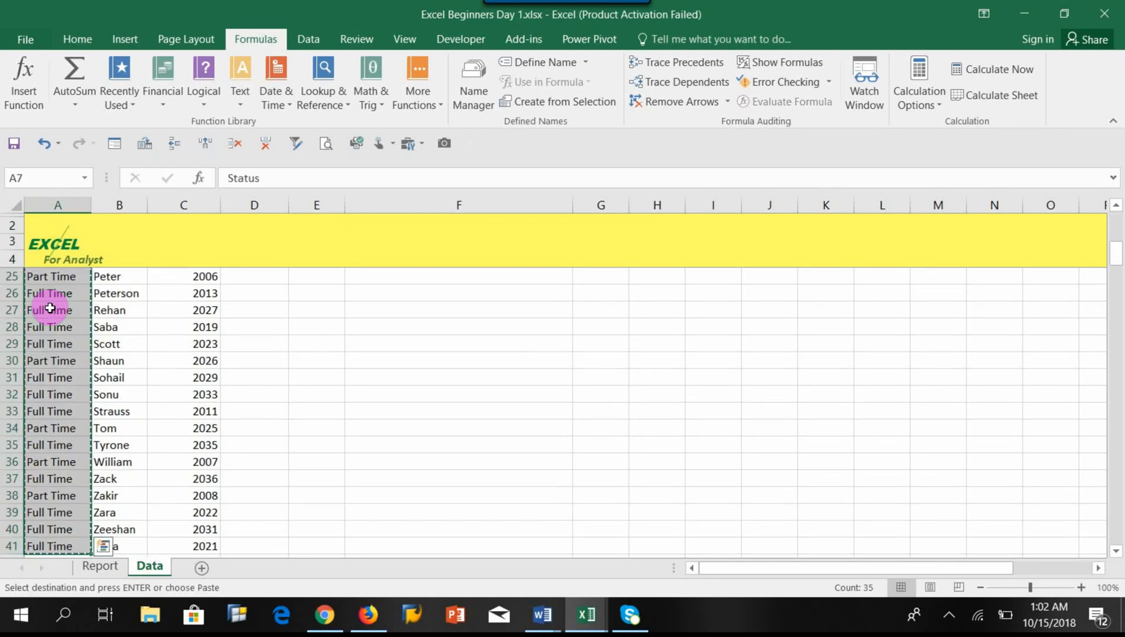
scroll(221, 294, "up", 7)
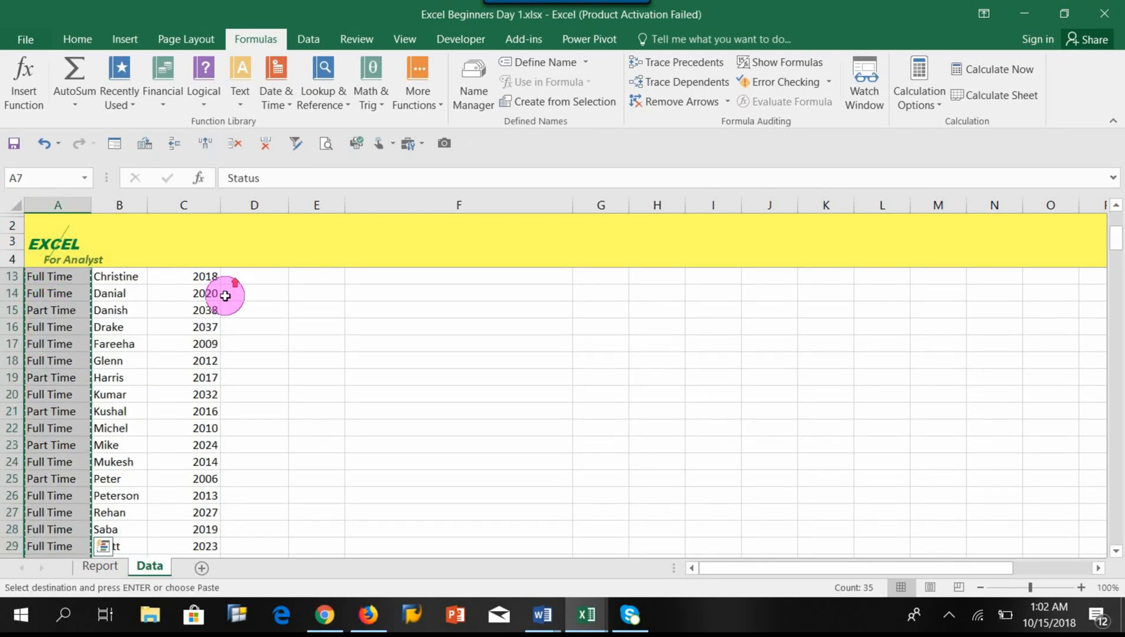
left_click(253, 313)
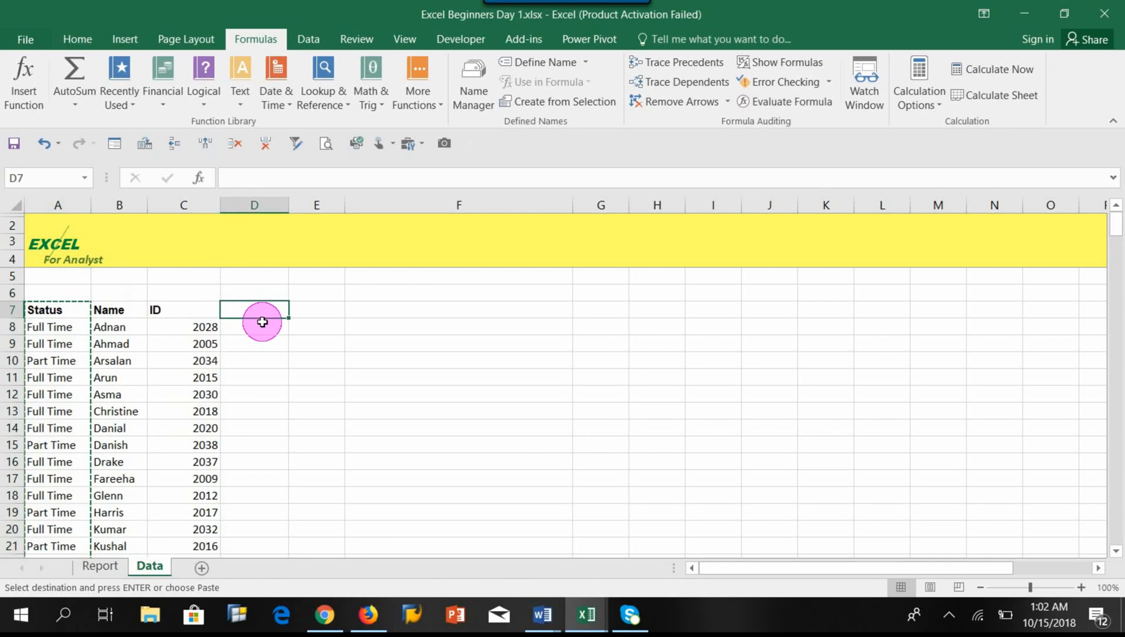
key("ctrl+v")
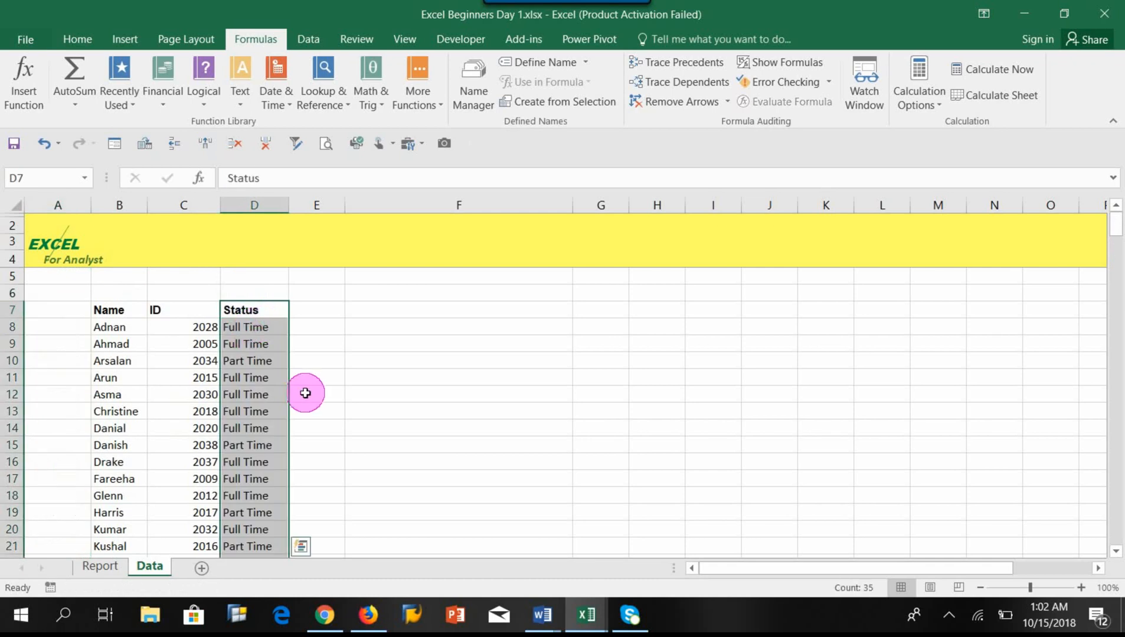
left_click(340, 361)
Step: Highlight the Data table from the Name header in B7 across the ID and Status columns to review the lookup range
left_click(109, 323)
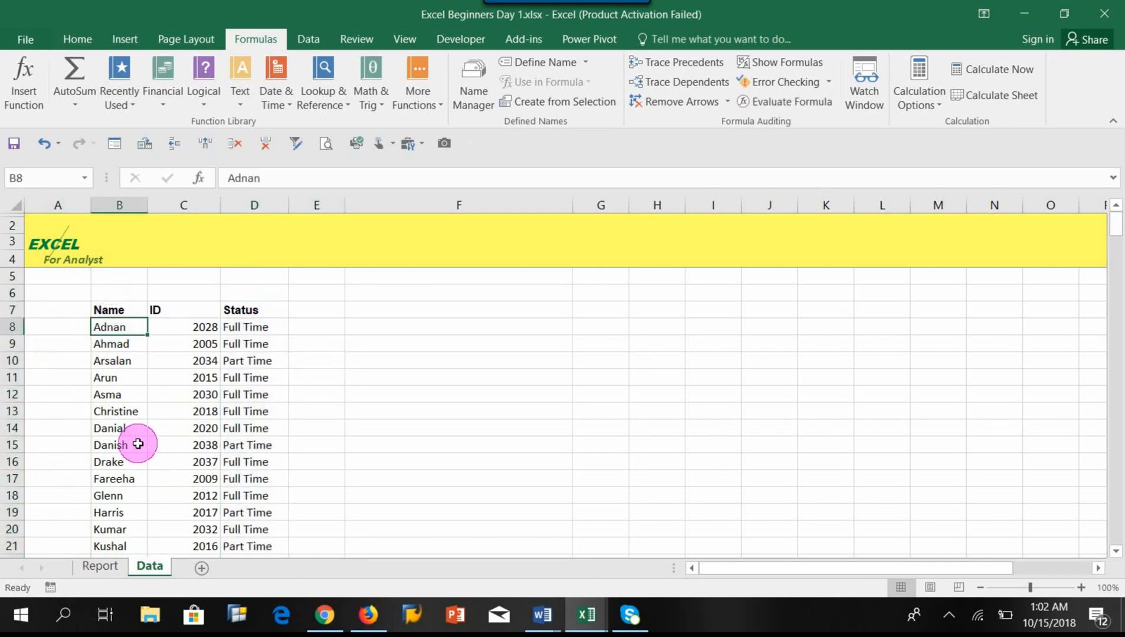
left_click_drag(40, 314, 241, 317)
left_click_drag(111, 310, 251, 558)
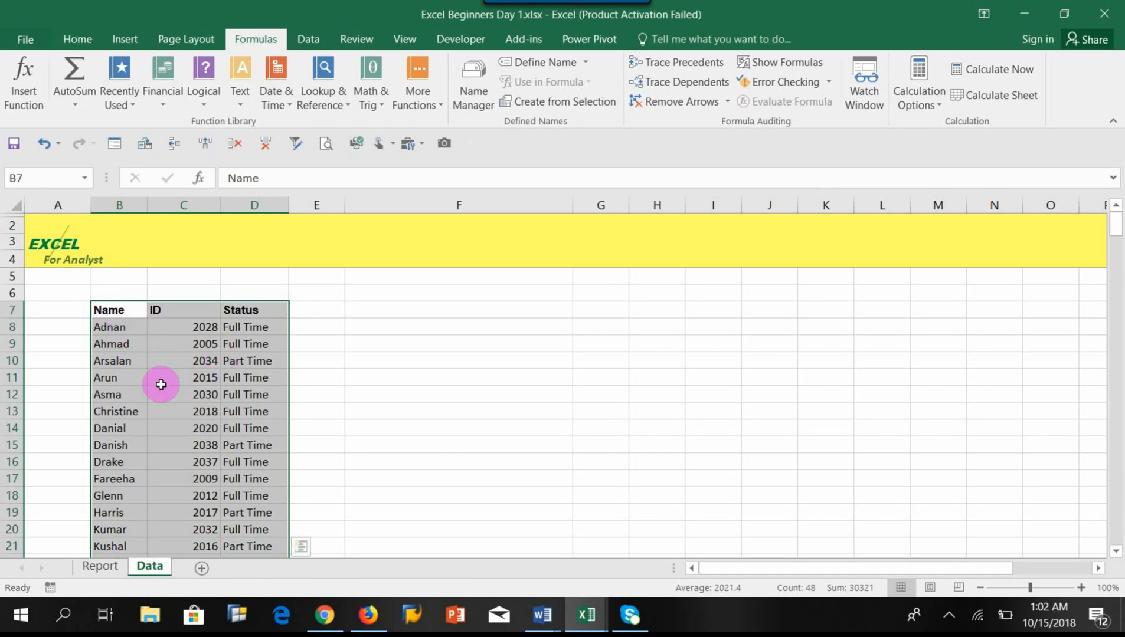
Step: Undo the Status column moves, the column deletion and the column insertion on the Data sheet
left_click(49, 151)
left_click(43, 149)
left_click(44, 149)
left_click(44, 148)
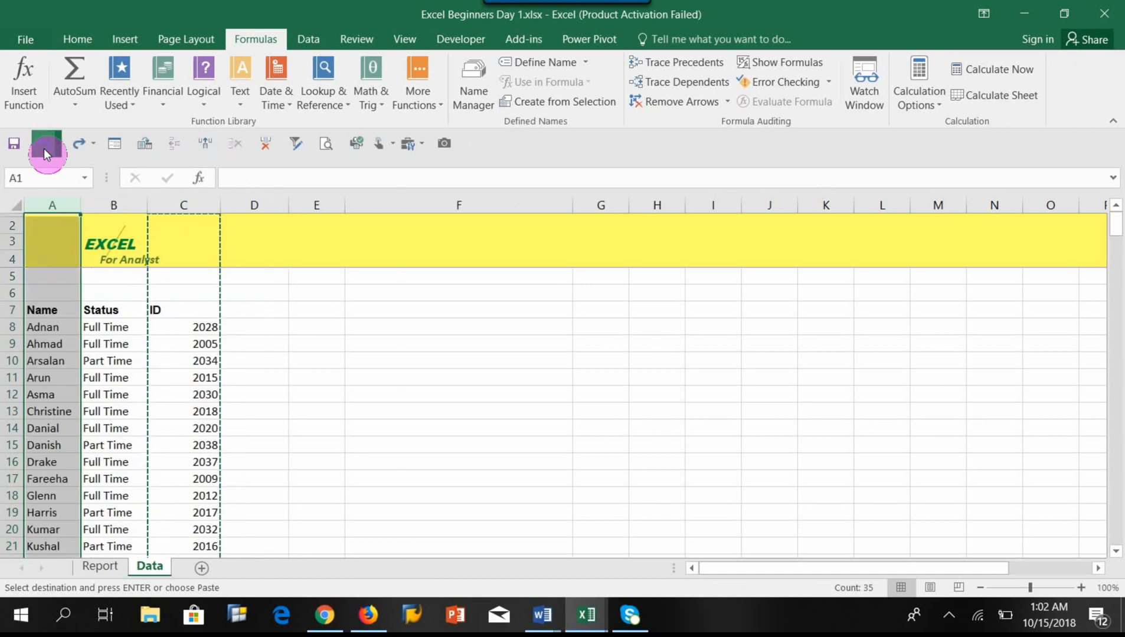
Step: Undo the remaining column change on the Data sheet and select cell C13 in the ID column
left_click(47, 147)
left_click(180, 411)
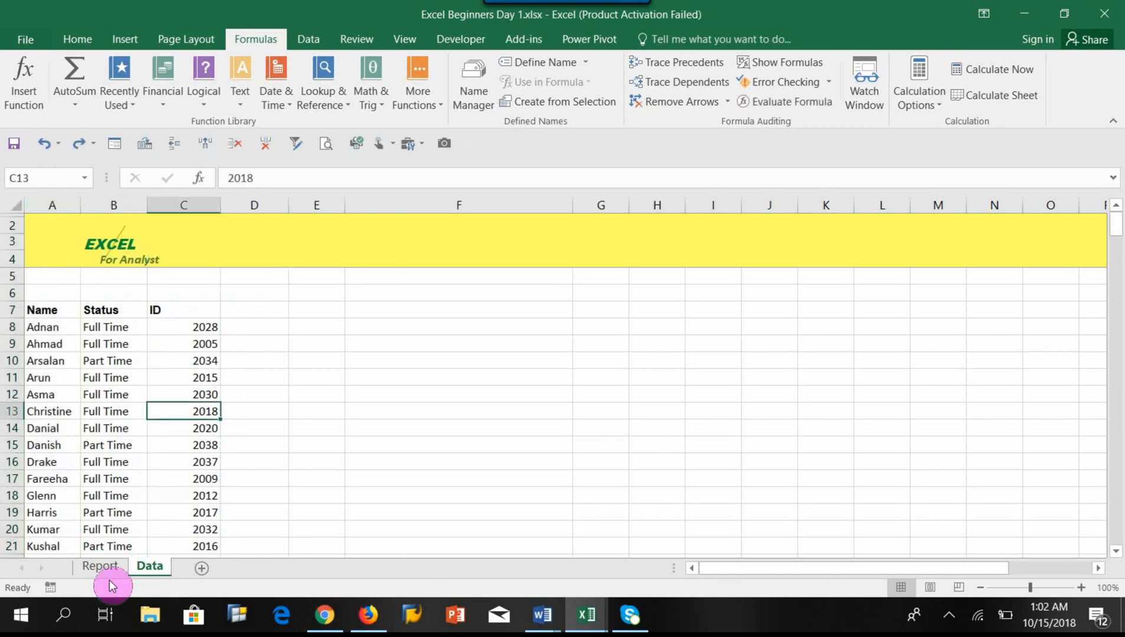
Step: Read the VLOOKUP description among the Lookup & Reference functions for Status cell C8 on the Report sheet, without inserting the function
left_click(99, 575)
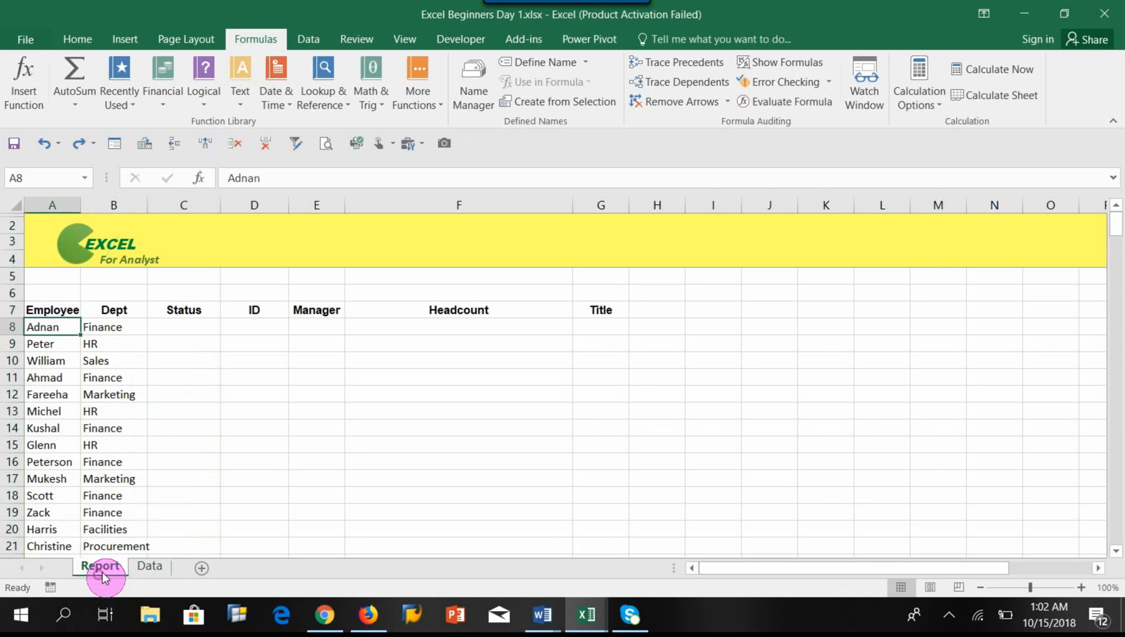
left_click(176, 326)
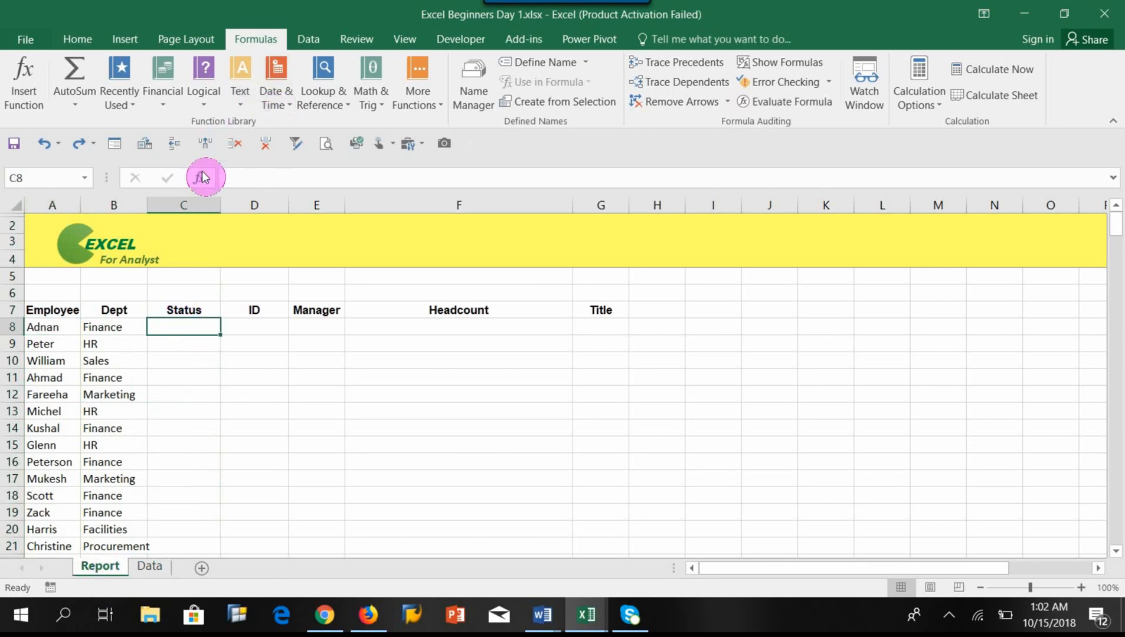
left_click(201, 177)
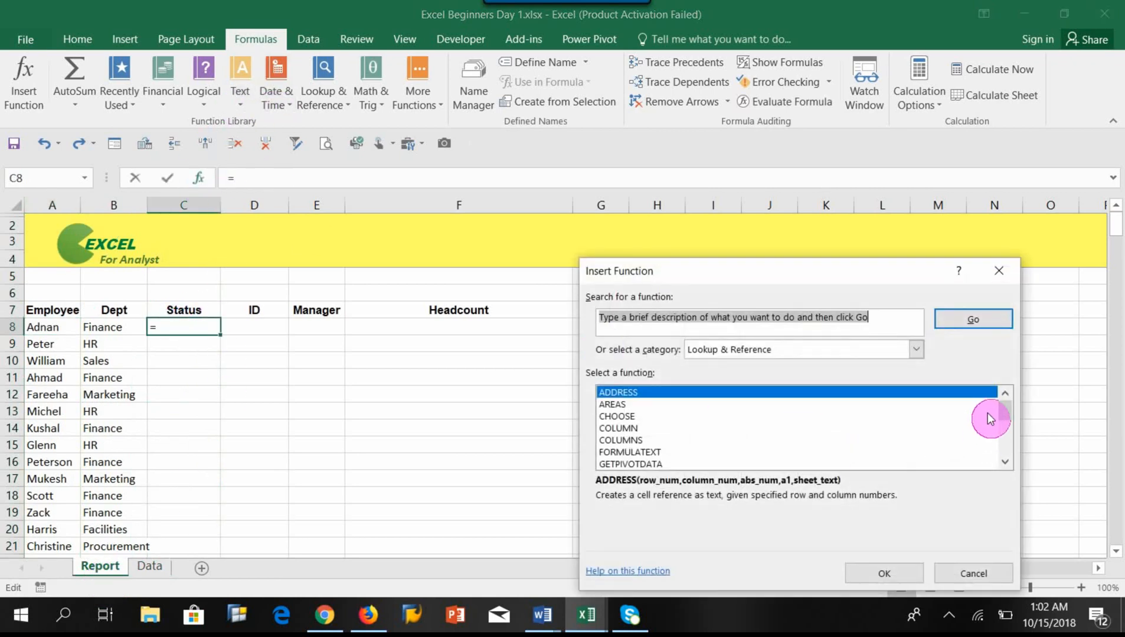
left_click_drag(1005, 411, 1021, 467)
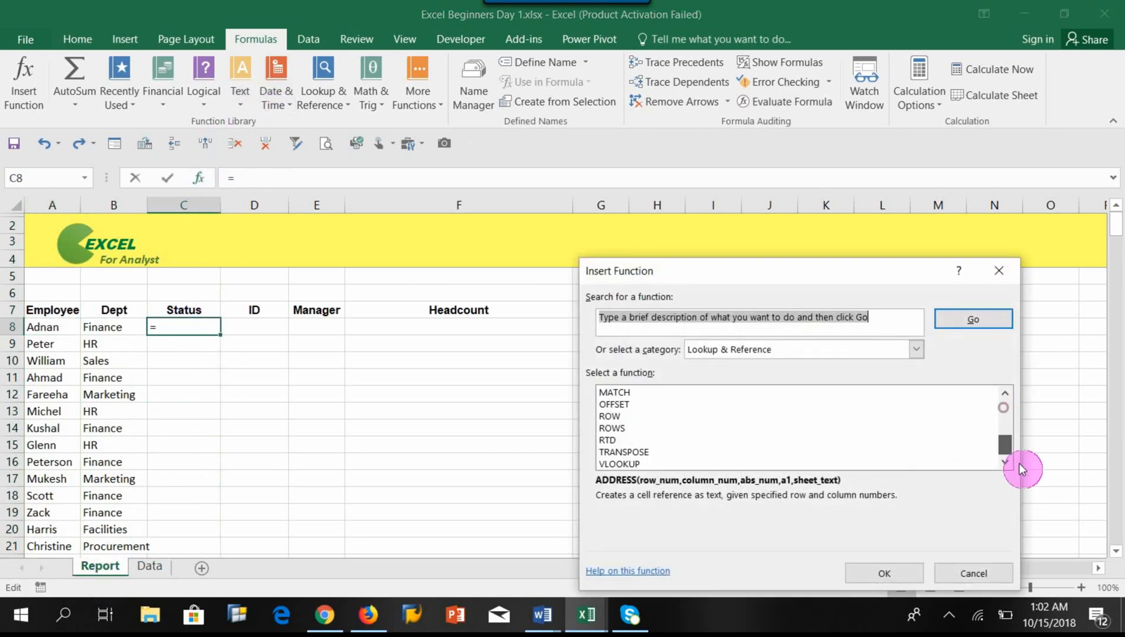
left_click(634, 464)
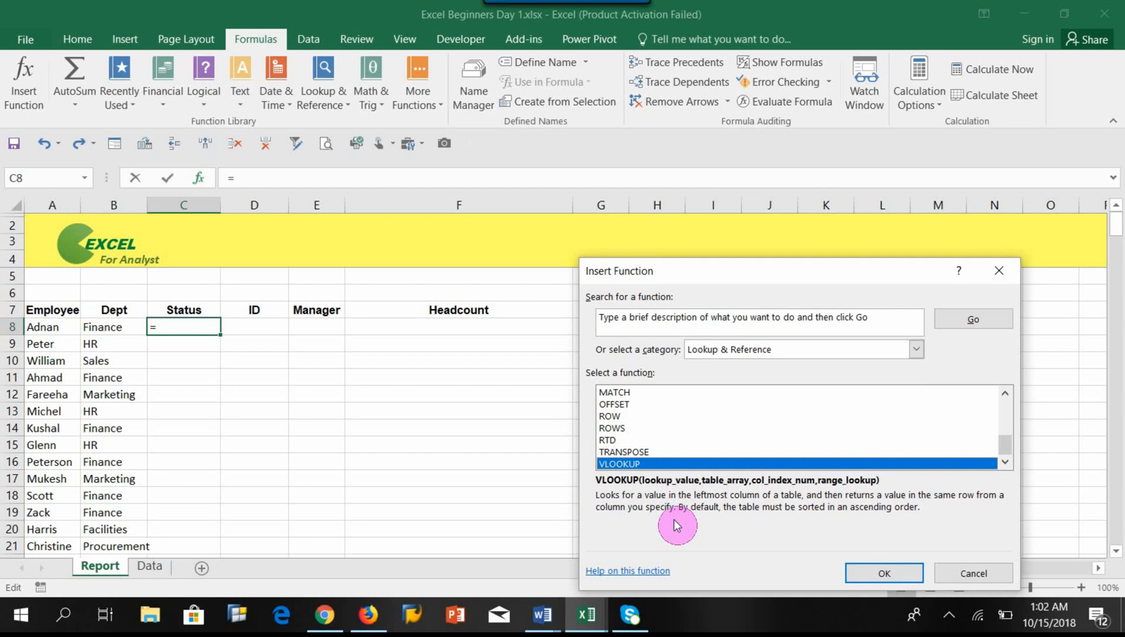
left_click(973, 574)
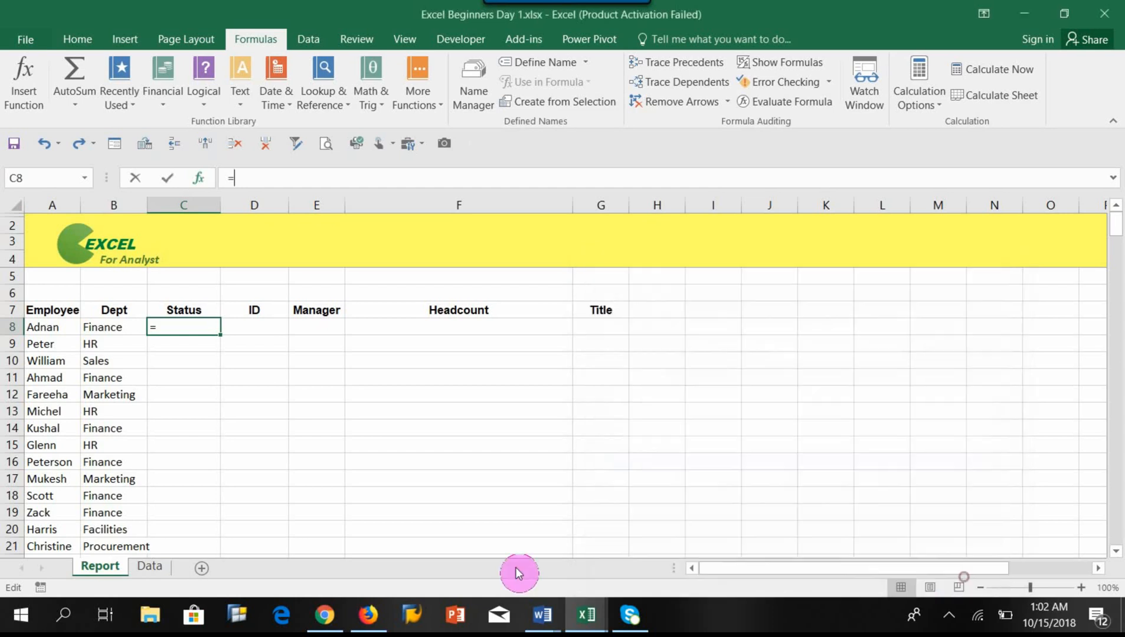
Step: Examine the Name, Status and ID columns on the Data sheet against the first employee in A8 of the Report sheet
left_click(41, 326)
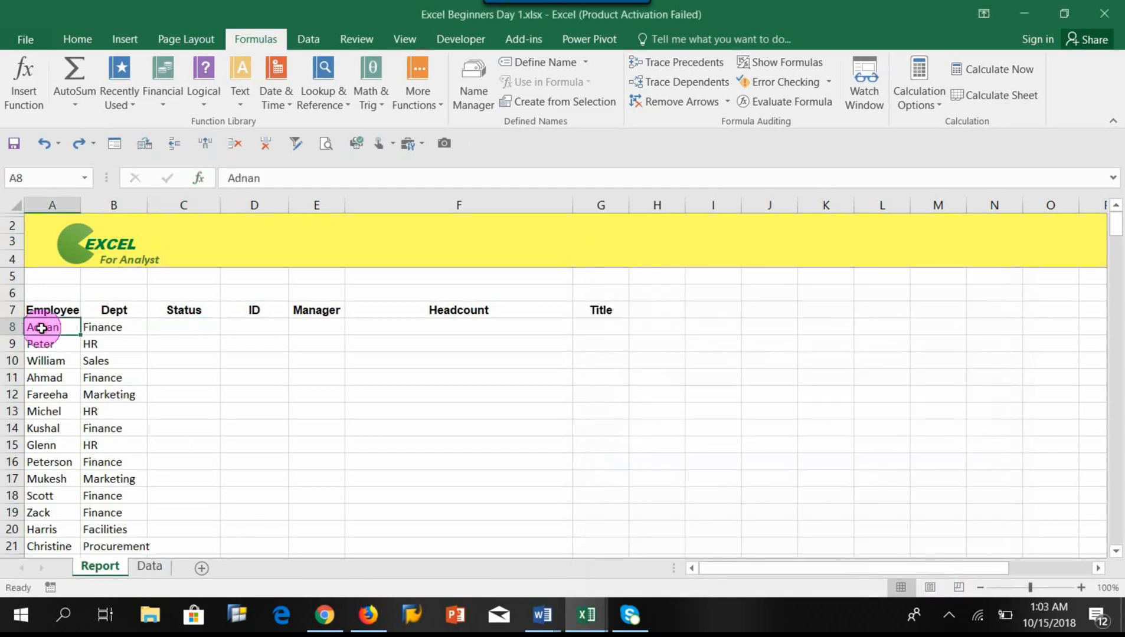
left_click(146, 564)
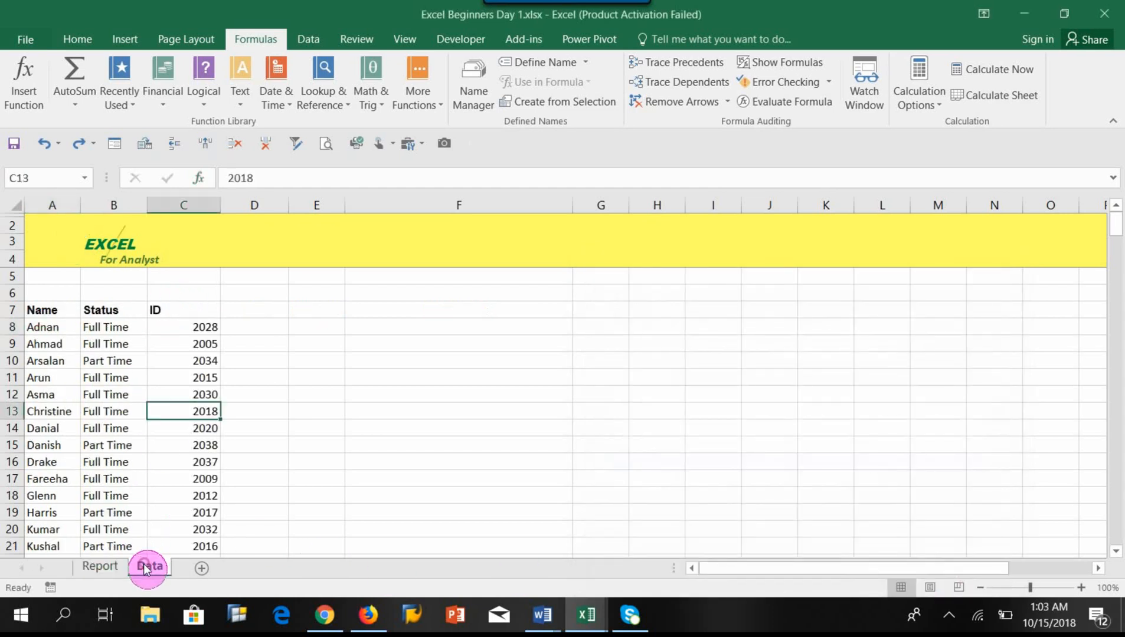
left_click_drag(39, 315, 76, 447)
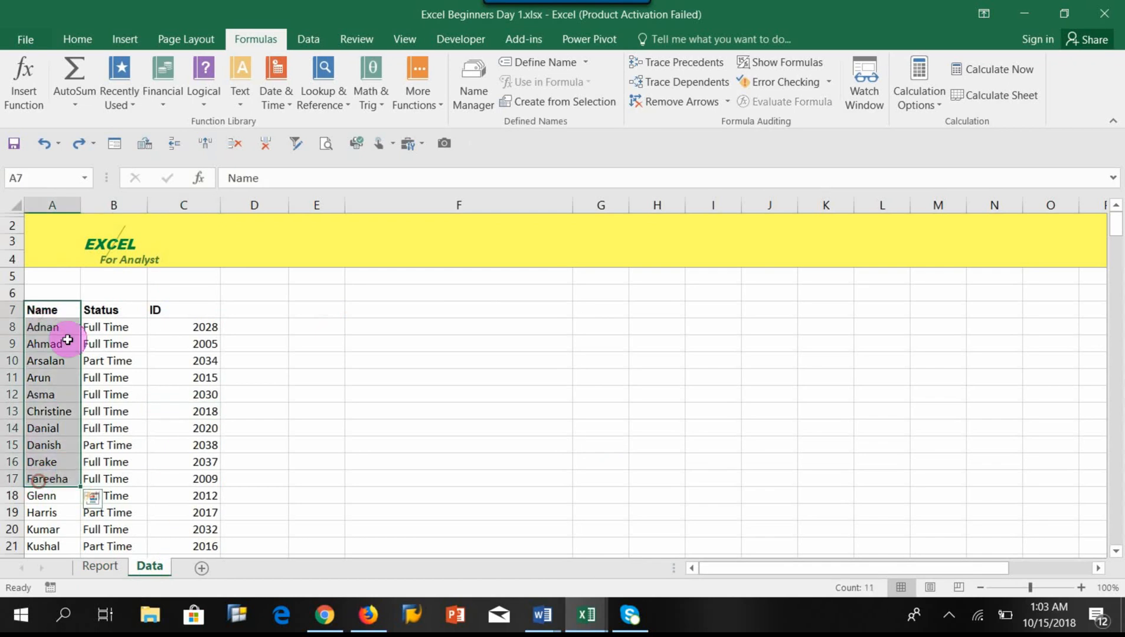
left_click_drag(97, 308, 109, 451)
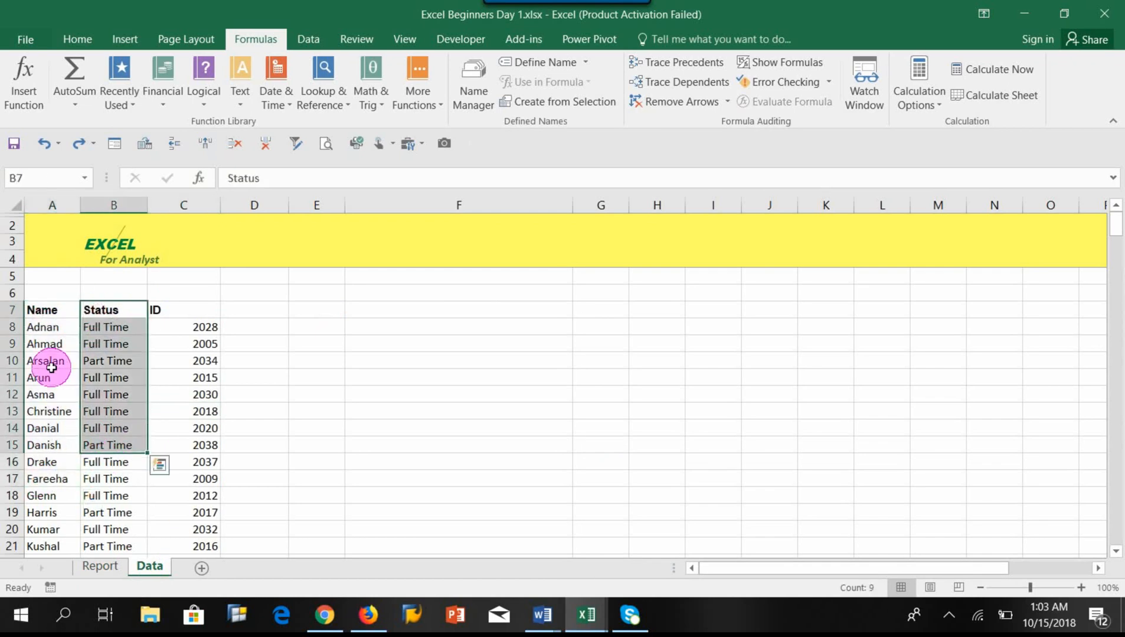
left_click_drag(45, 315, 45, 411)
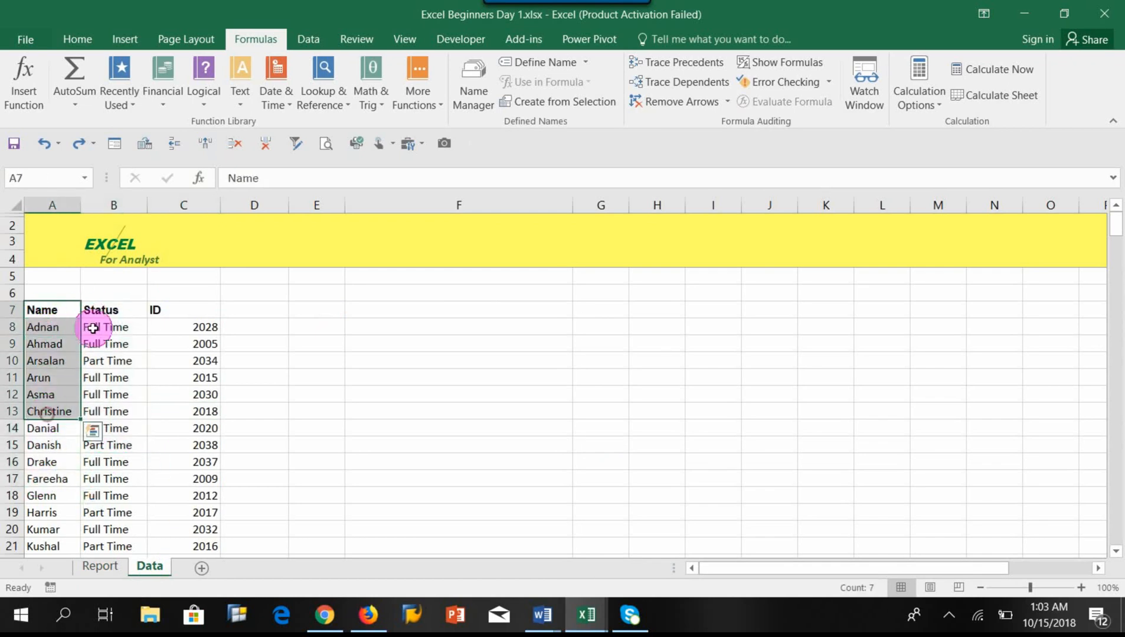
left_click_drag(101, 307, 103, 429)
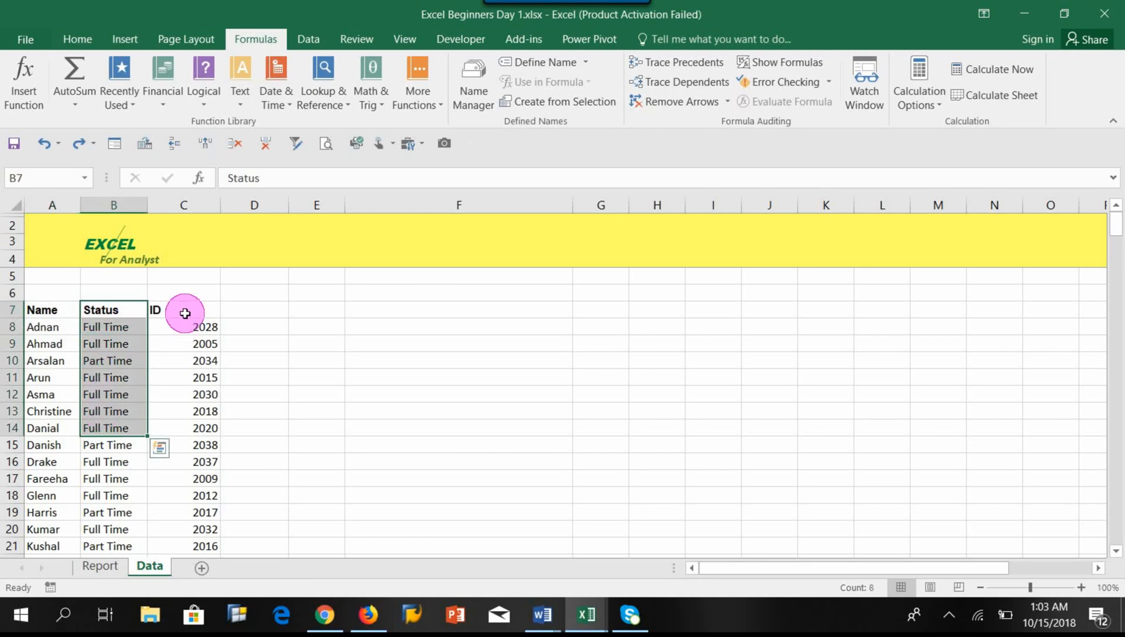
left_click_drag(182, 311, 172, 450)
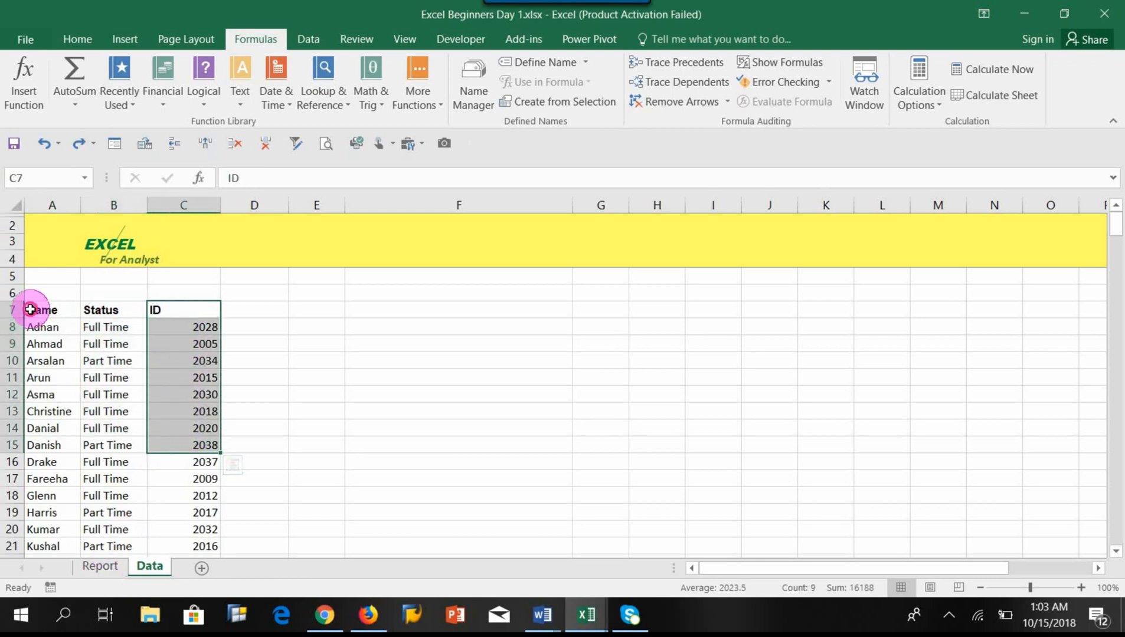
left_click_drag(31, 309, 332, 532)
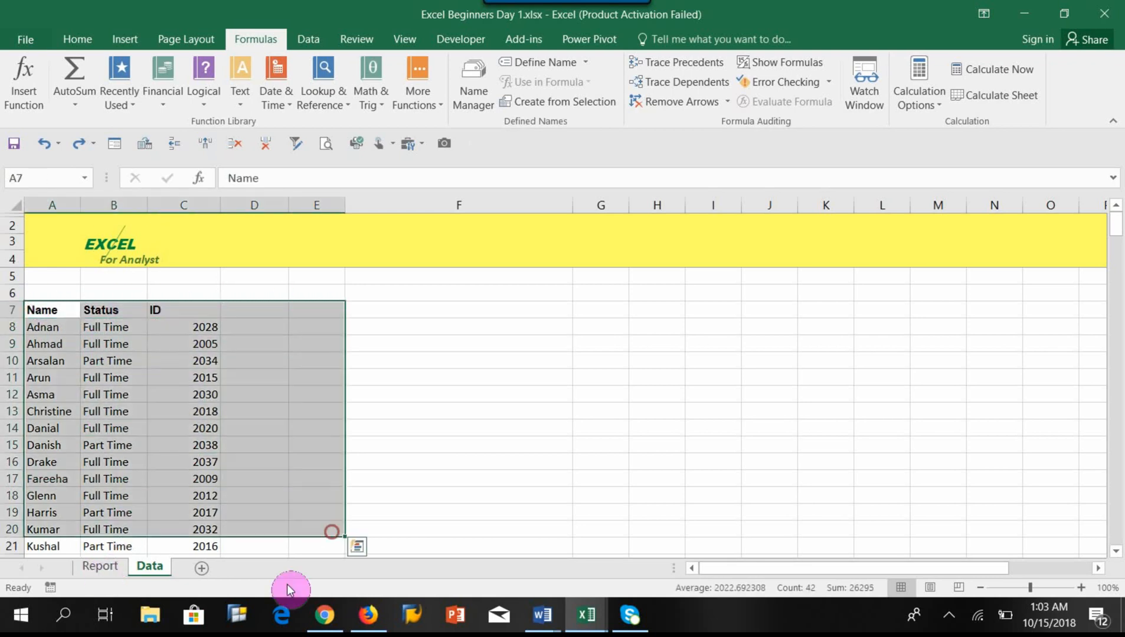
Step: Review Report cells C8 and A8, and highlight the Data table from A7 across Name, Status and ID as the lookup range
left_click(99, 567)
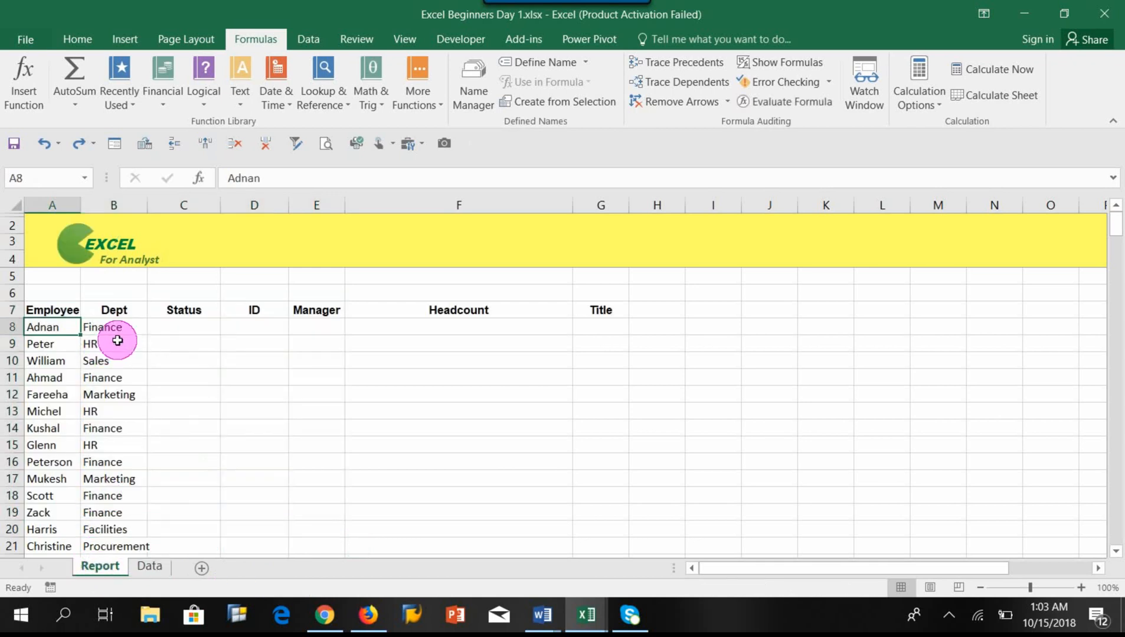
left_click(185, 327)
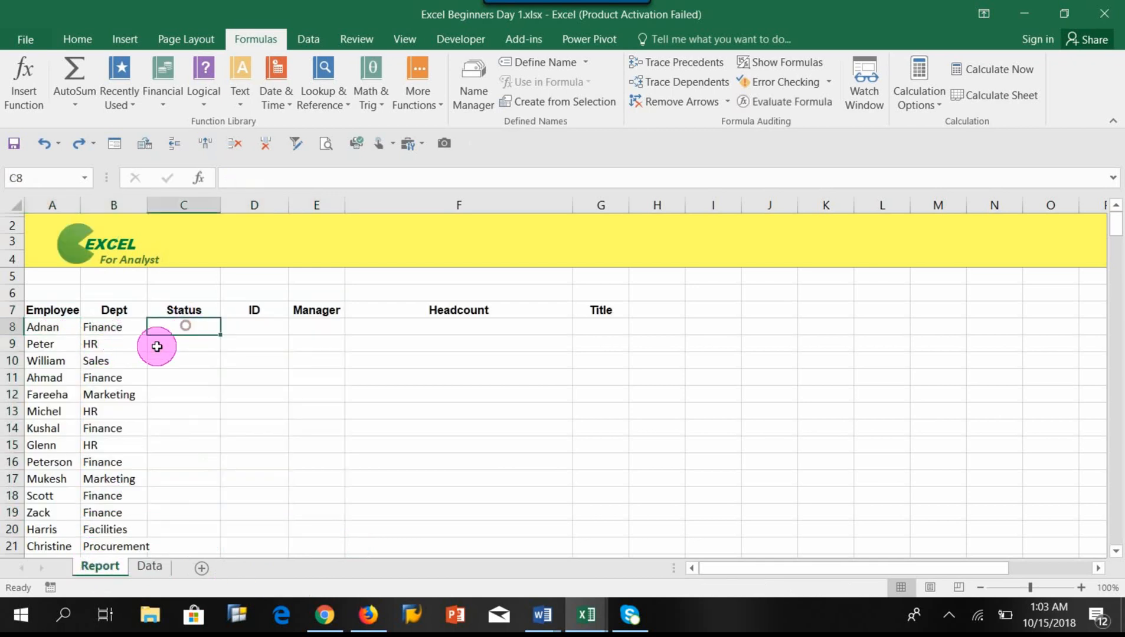
left_click(37, 327)
left_click(149, 568)
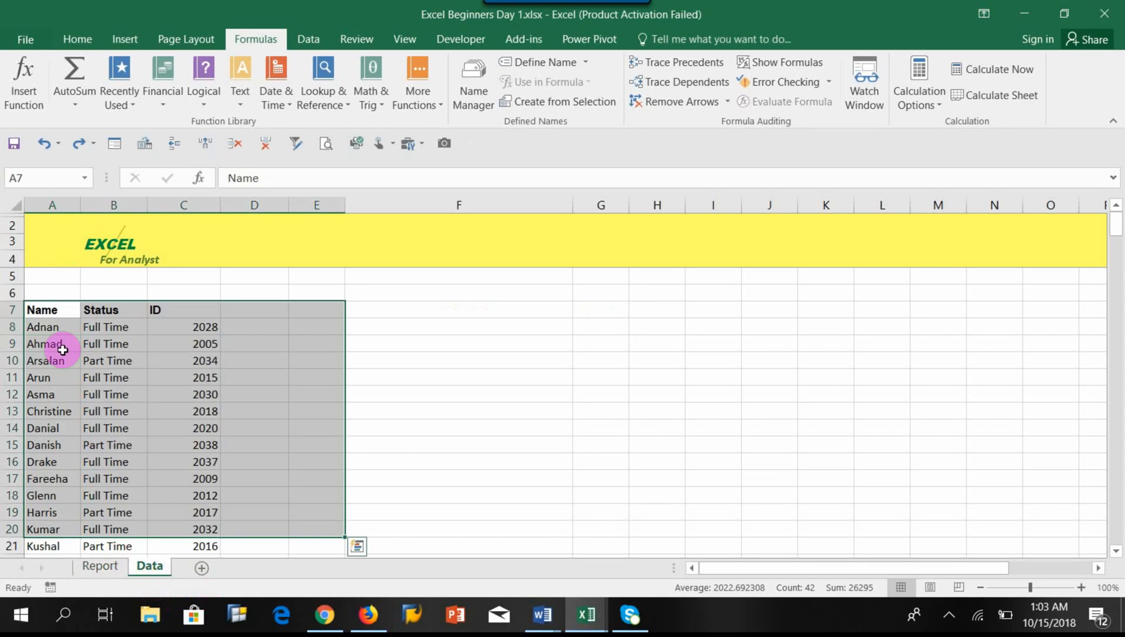
left_click_drag(37, 311, 205, 563)
scroll(52, 318, "up", 2)
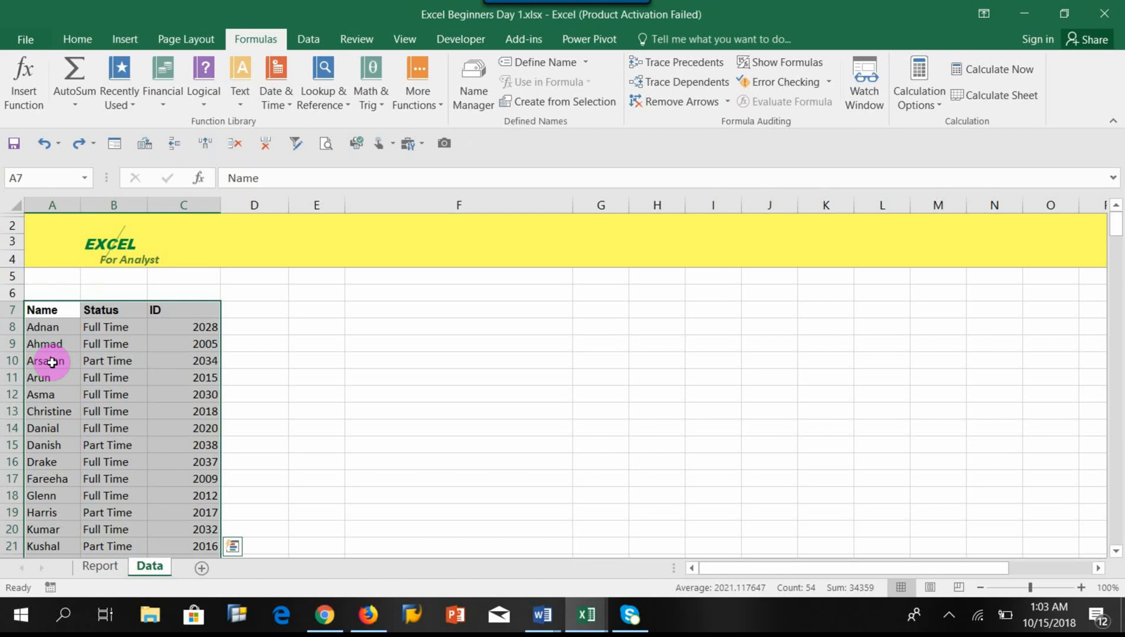
left_click(118, 328)
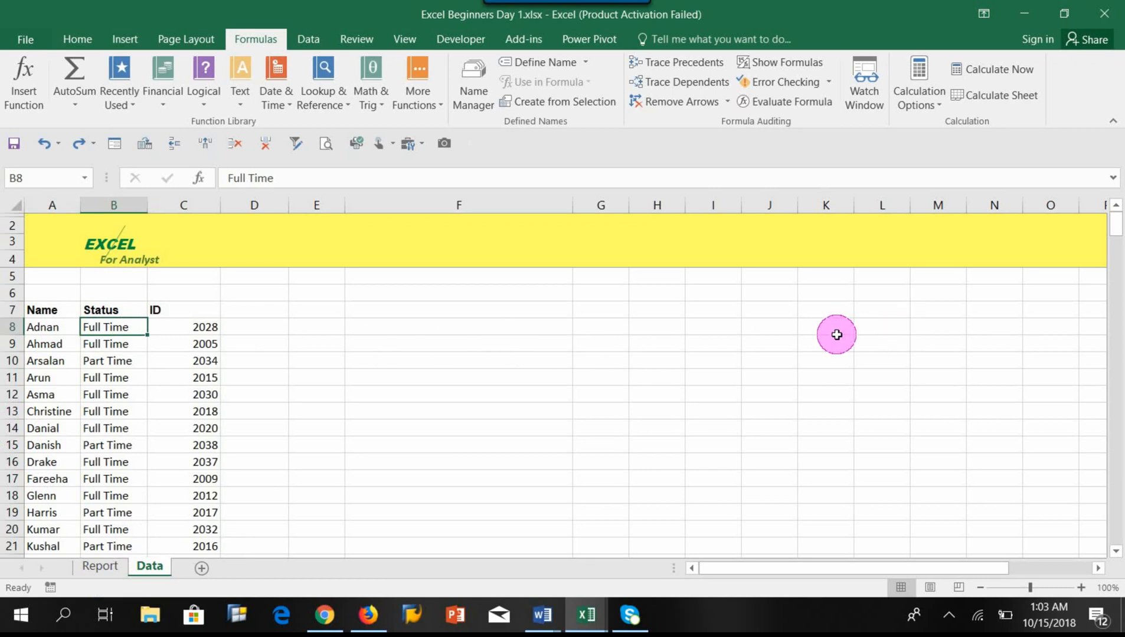
Step: Review VLOOKUP's leftmost-column rule and argument list again for cell C8 on the Report sheet, leaving the cell empty
left_click(99, 567)
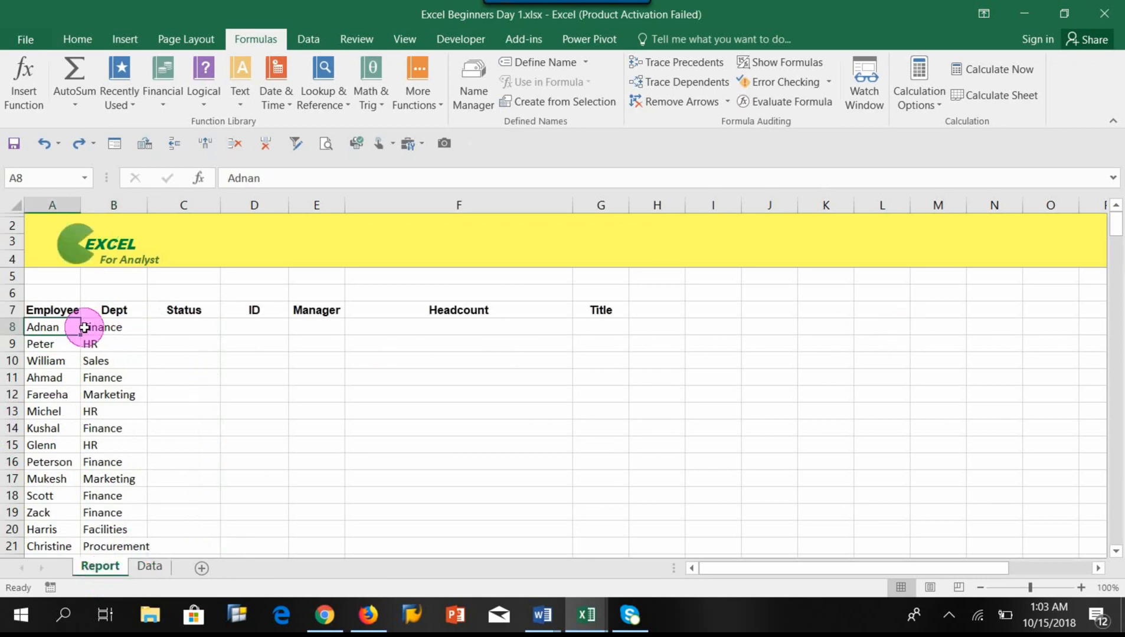
left_click(181, 328)
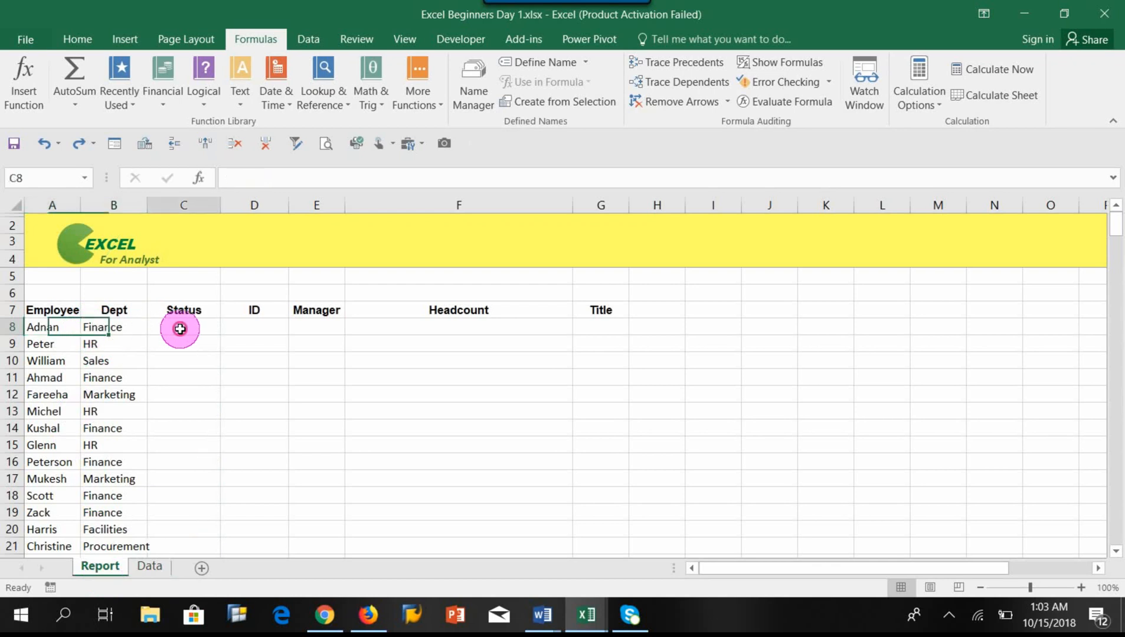
left_click(198, 178)
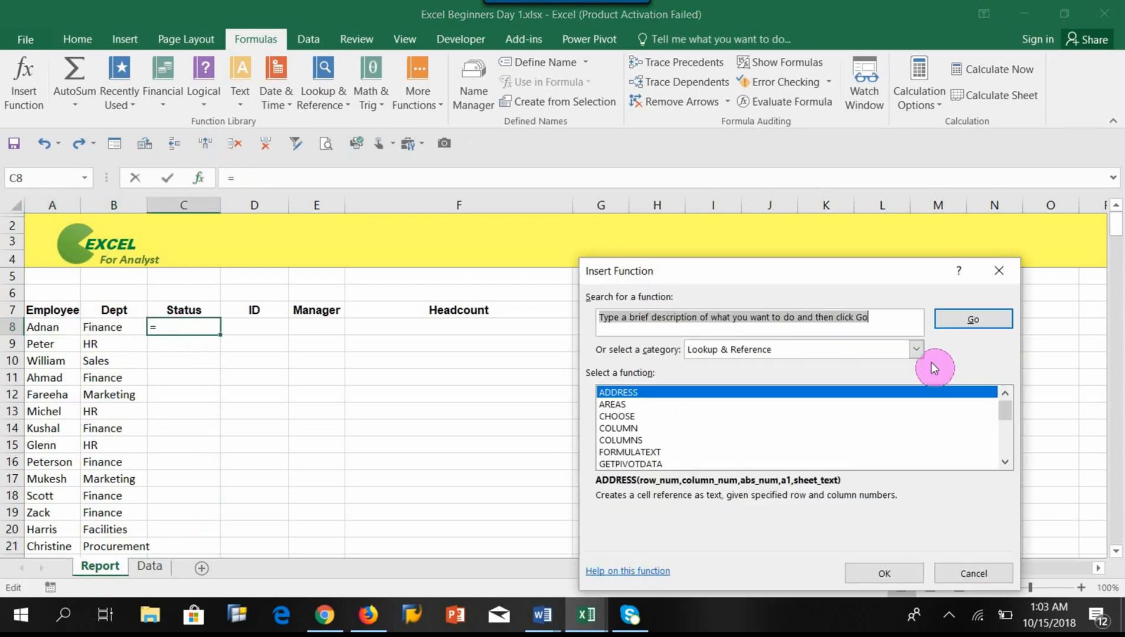
left_click_drag(1006, 415, 1026, 457)
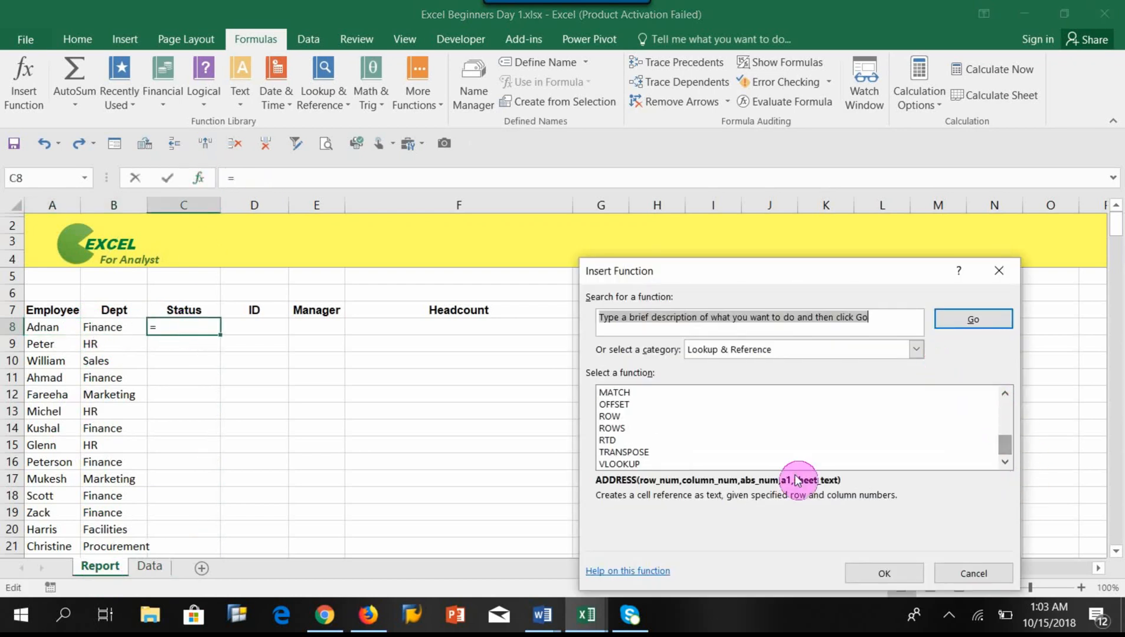
left_click(624, 465)
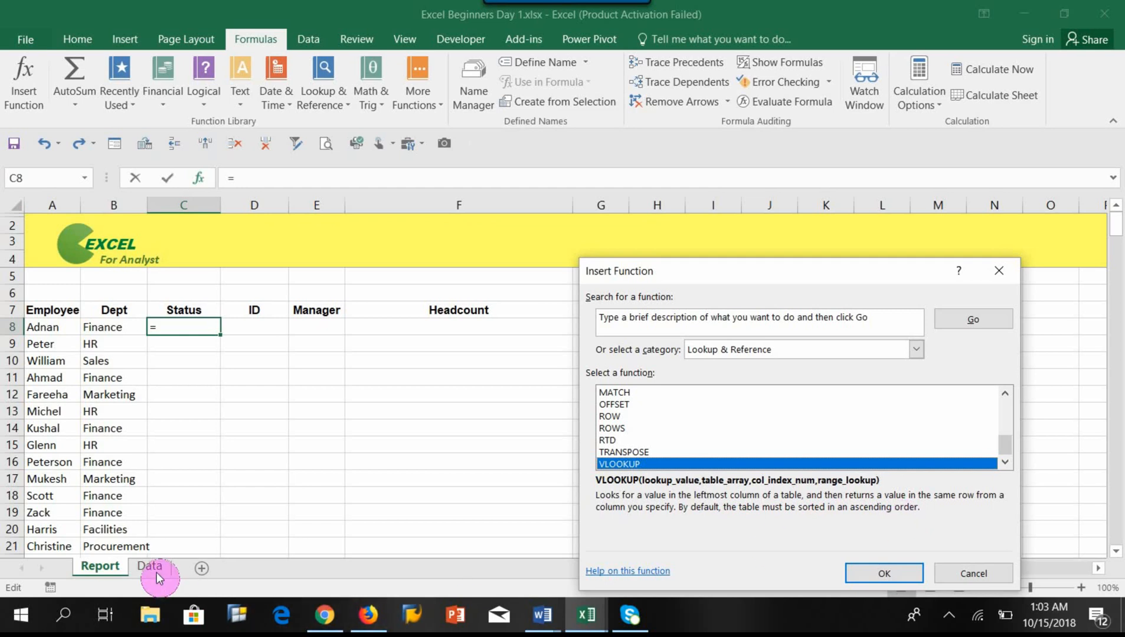
left_click(959, 579)
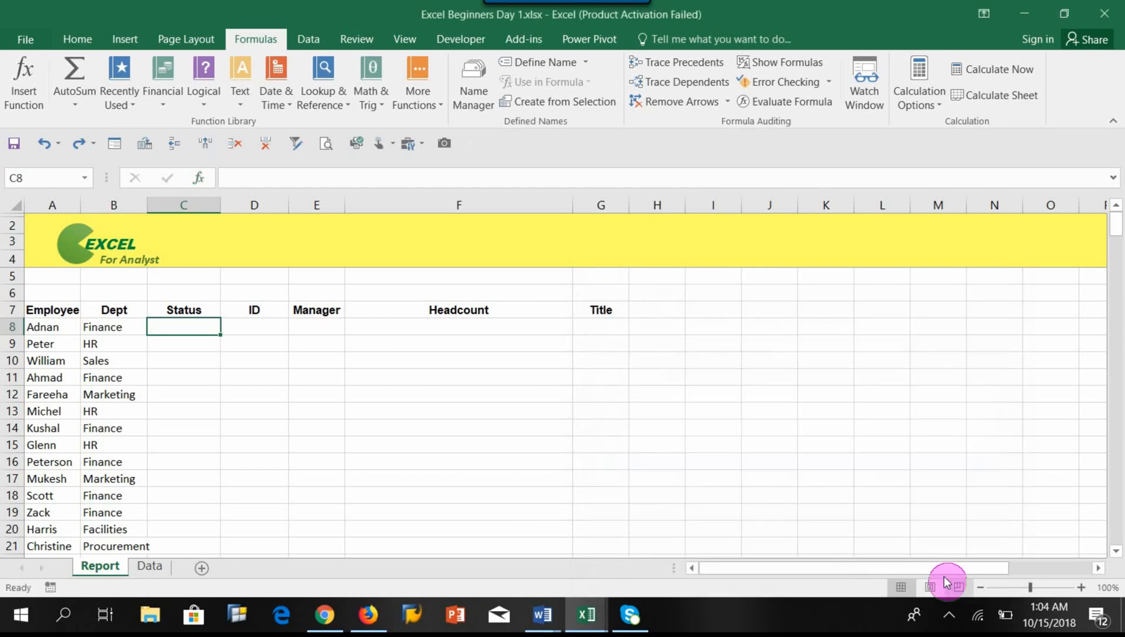
Step: Highlight the entries of the Name, Status and ID columns in turn on the Data sheet, ending on Name
left_click(146, 570)
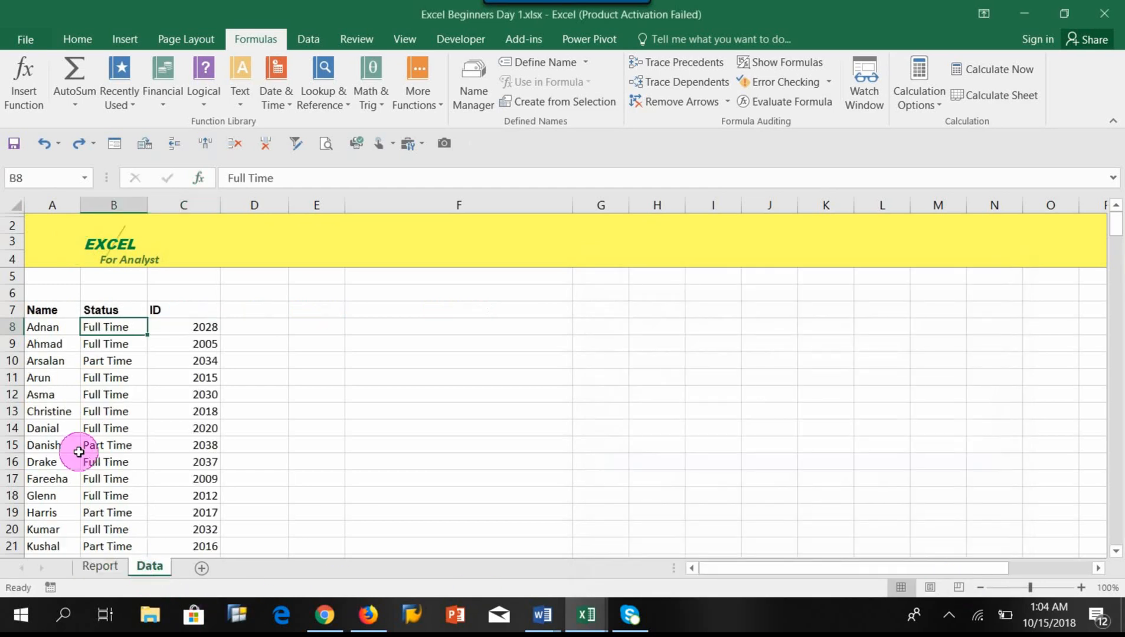
left_click_drag(46, 326, 47, 529)
scroll(83, 502, "up", 1)
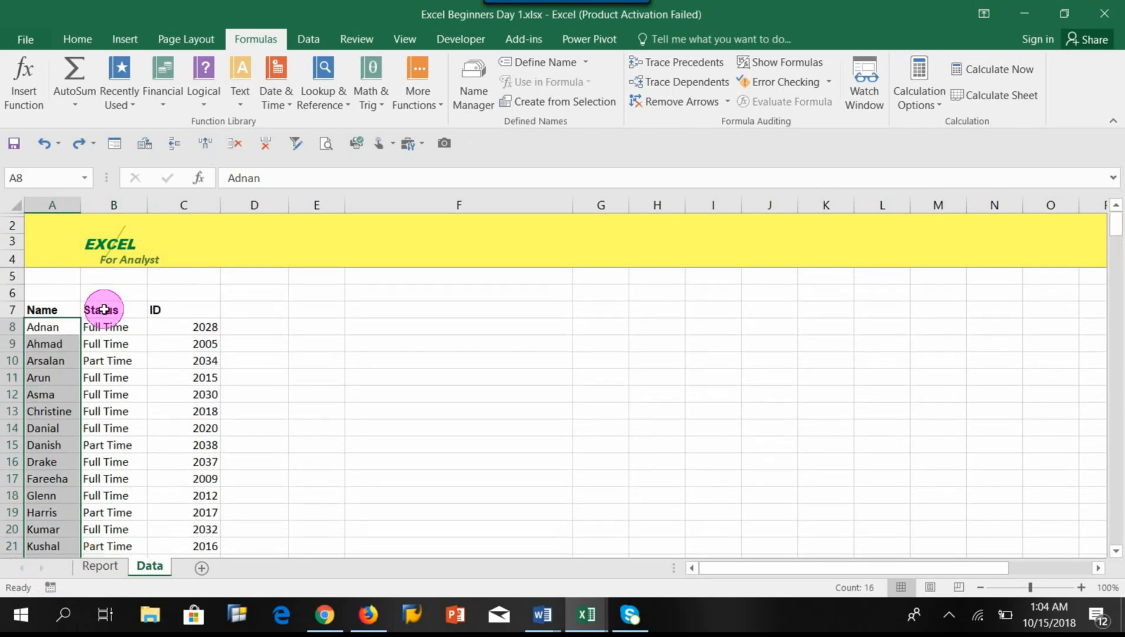
left_click_drag(118, 325, 119, 429)
left_click_drag(166, 334, 208, 470)
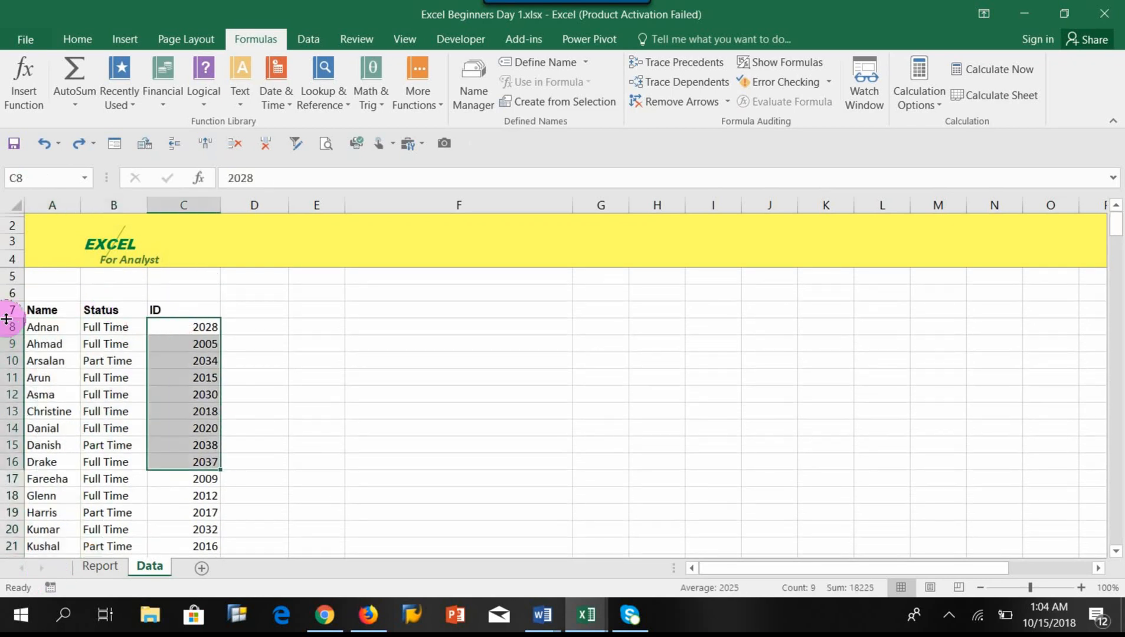
left_click_drag(45, 324, 67, 416)
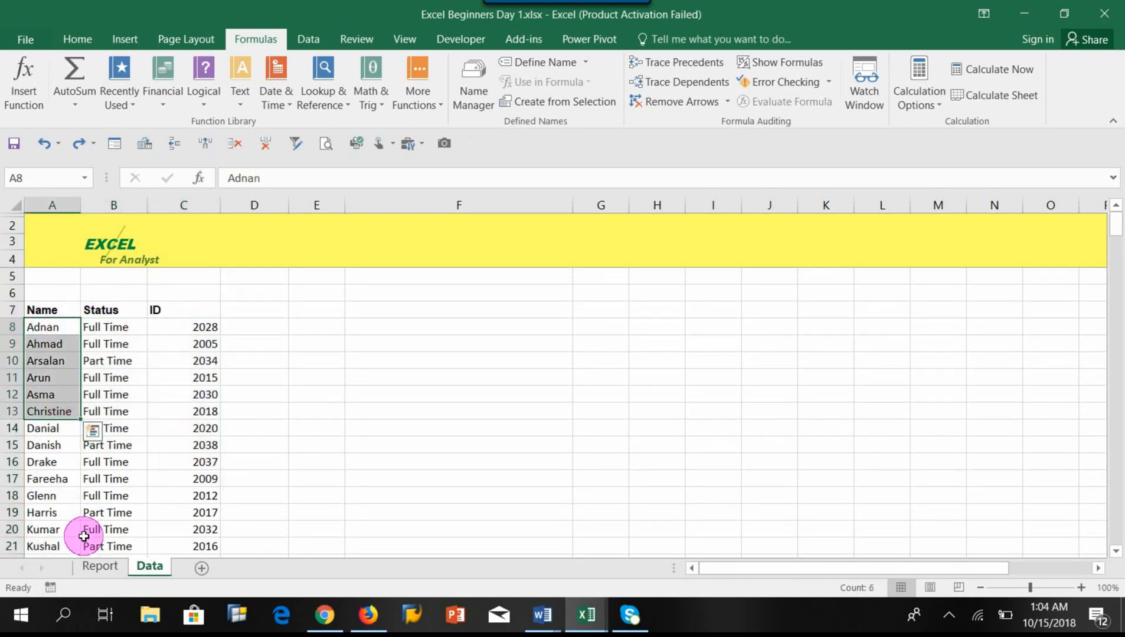
Step: Compare the Employee column on the Report sheet with the Name column on the Data sheet, ending at Report cell A8
left_click(98, 567)
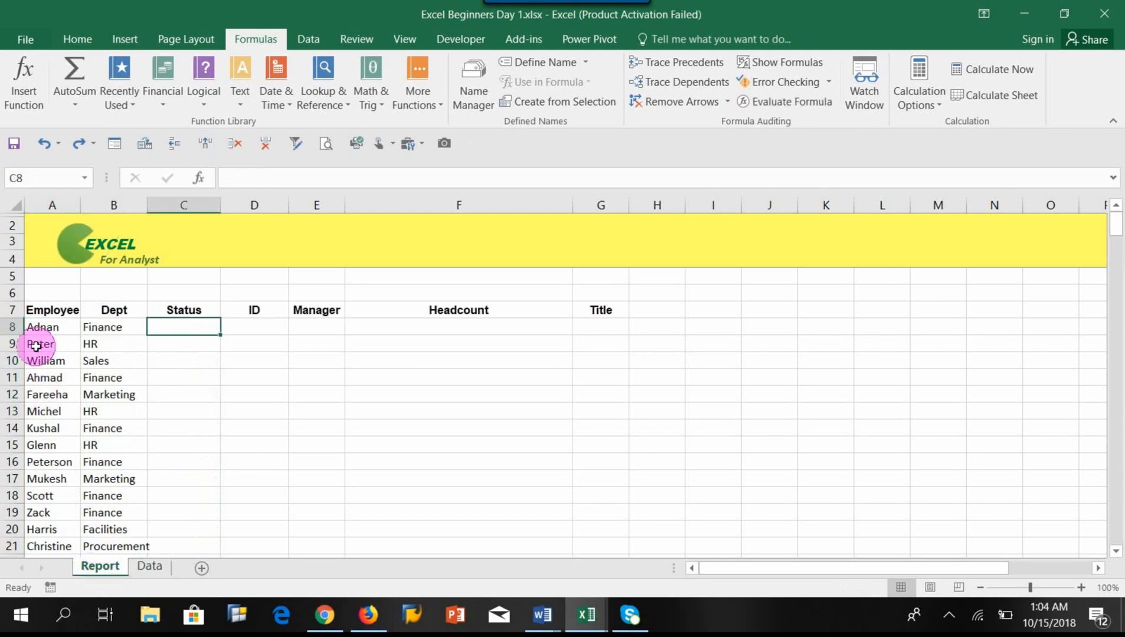
left_click(150, 567)
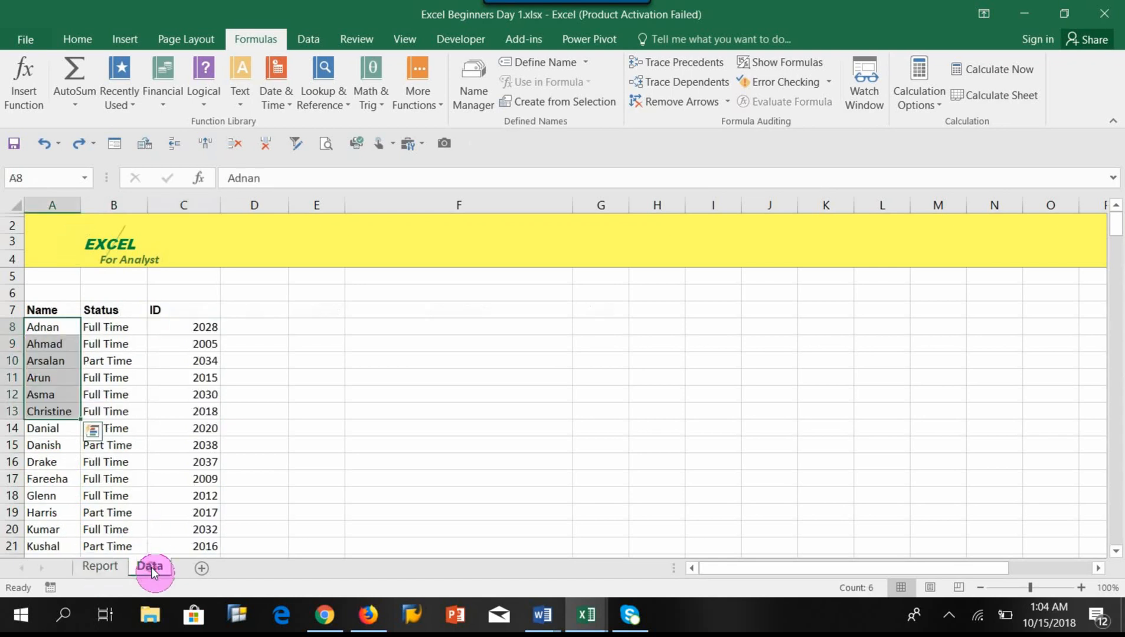
left_click(103, 568)
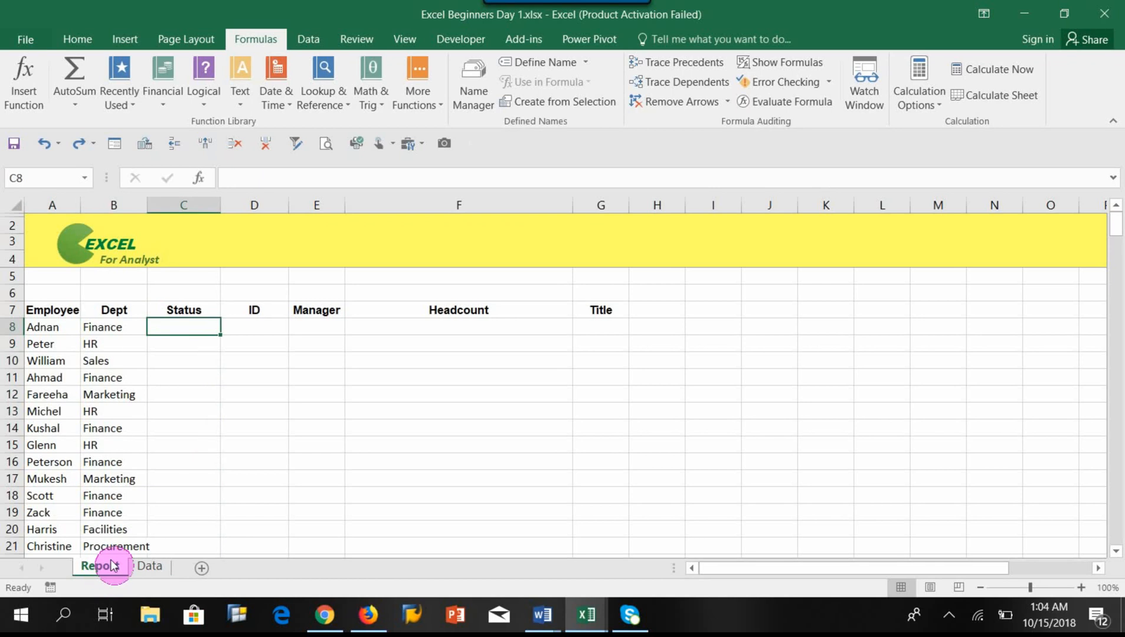
left_click(147, 567)
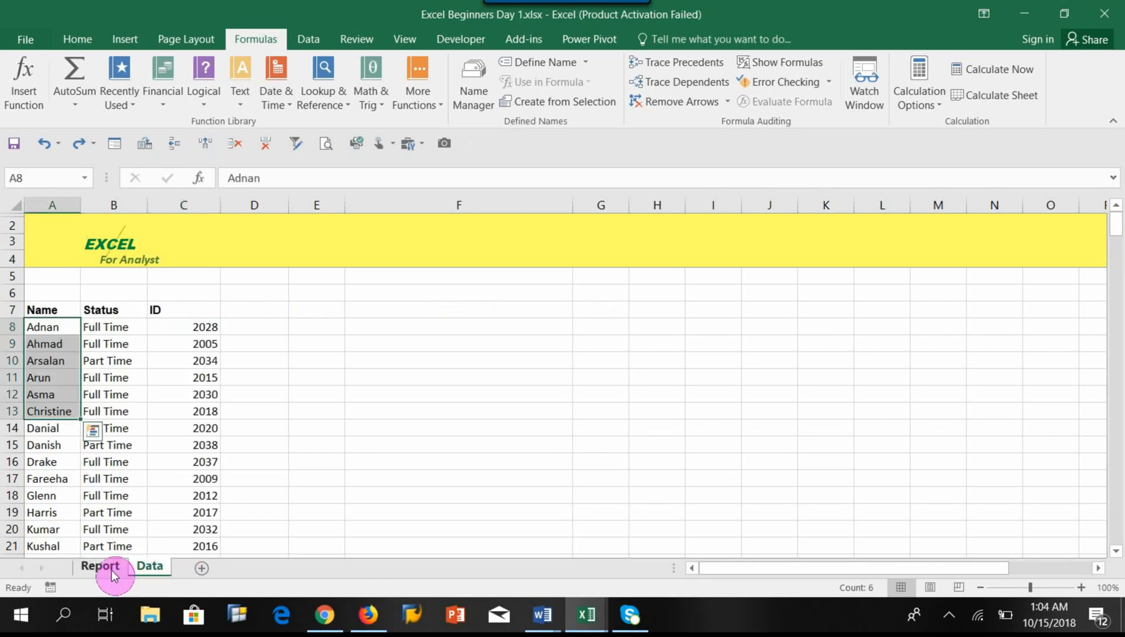
left_click(110, 568)
left_click(45, 329)
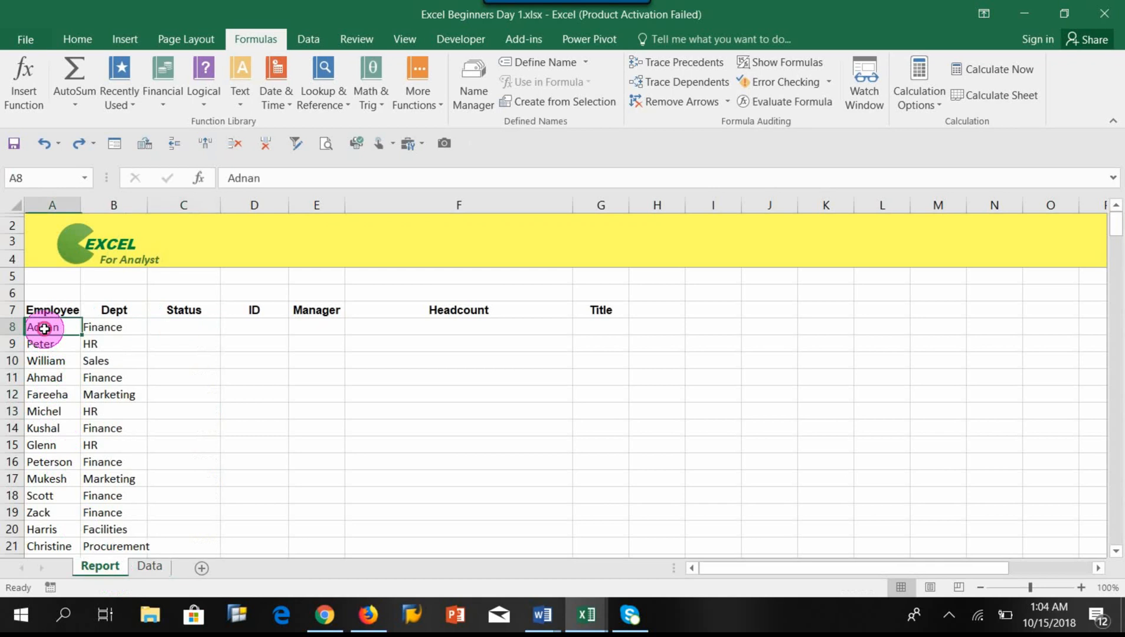
Step: Compare the first employee in A8 on the Report and Data sheets, and review Report row 11's employee and empty Status cell
left_click(148, 567)
left_click(46, 328)
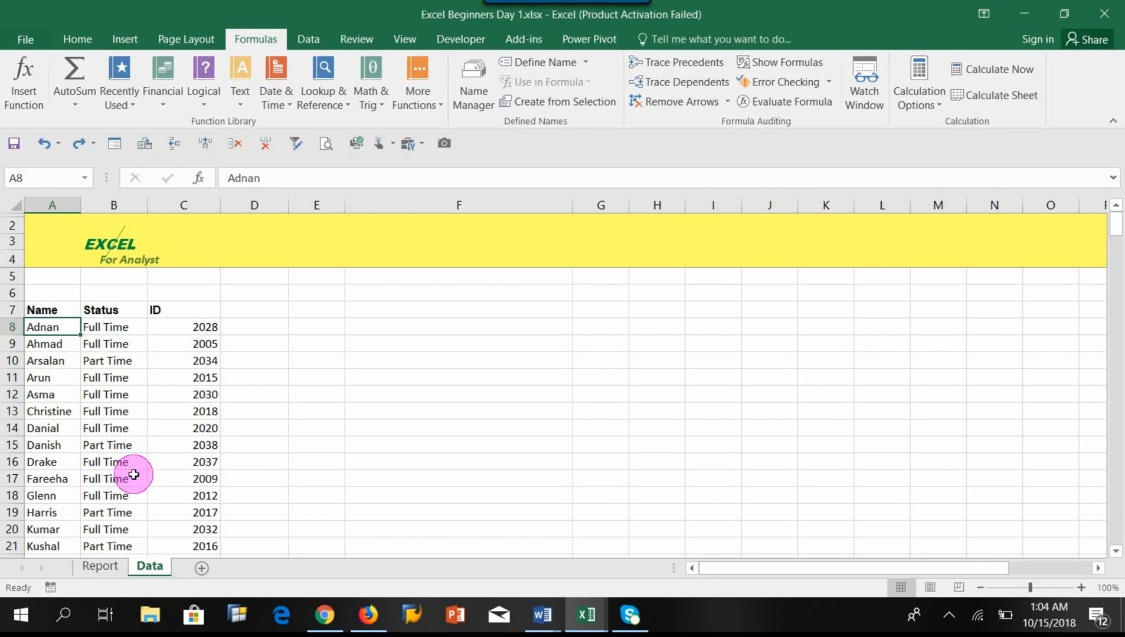
left_click(117, 570)
left_click(47, 327)
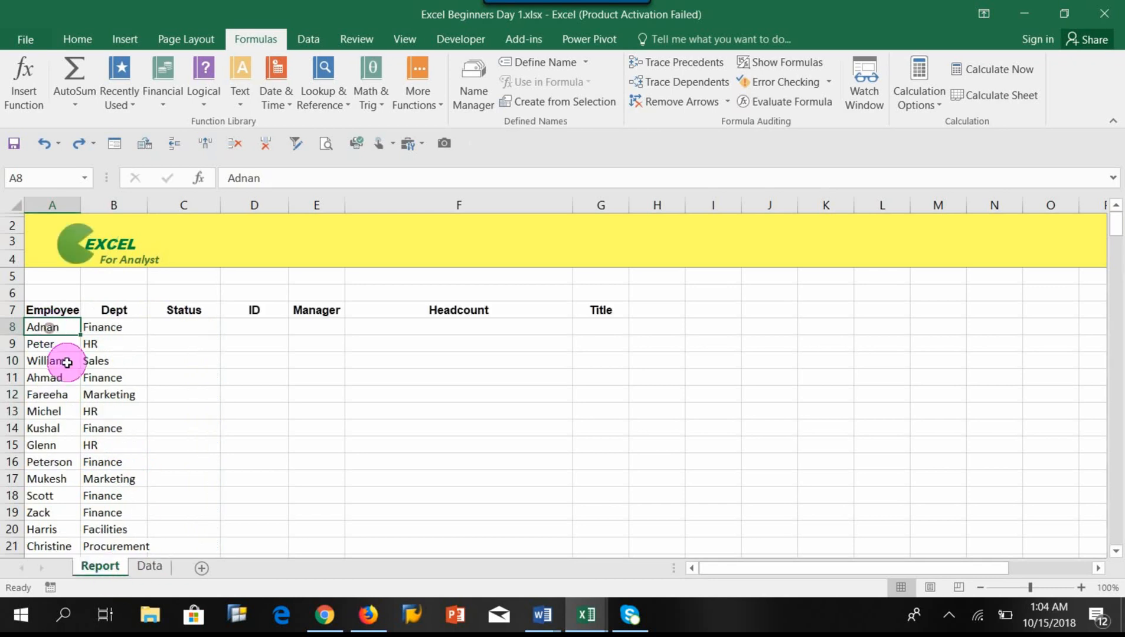
left_click(154, 567)
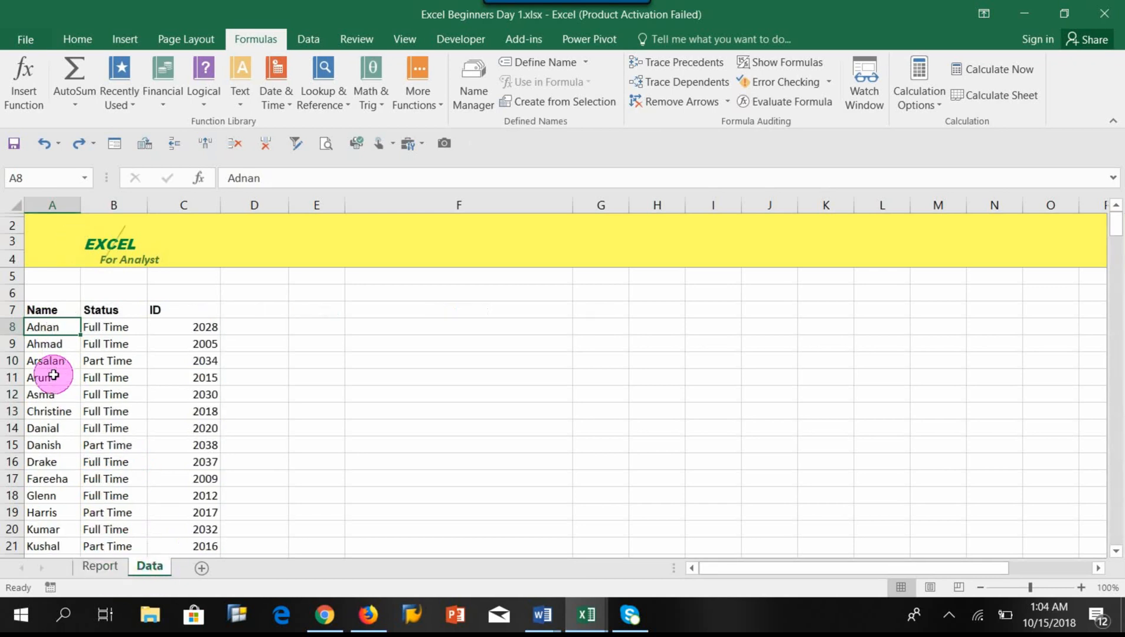
left_click(98, 568)
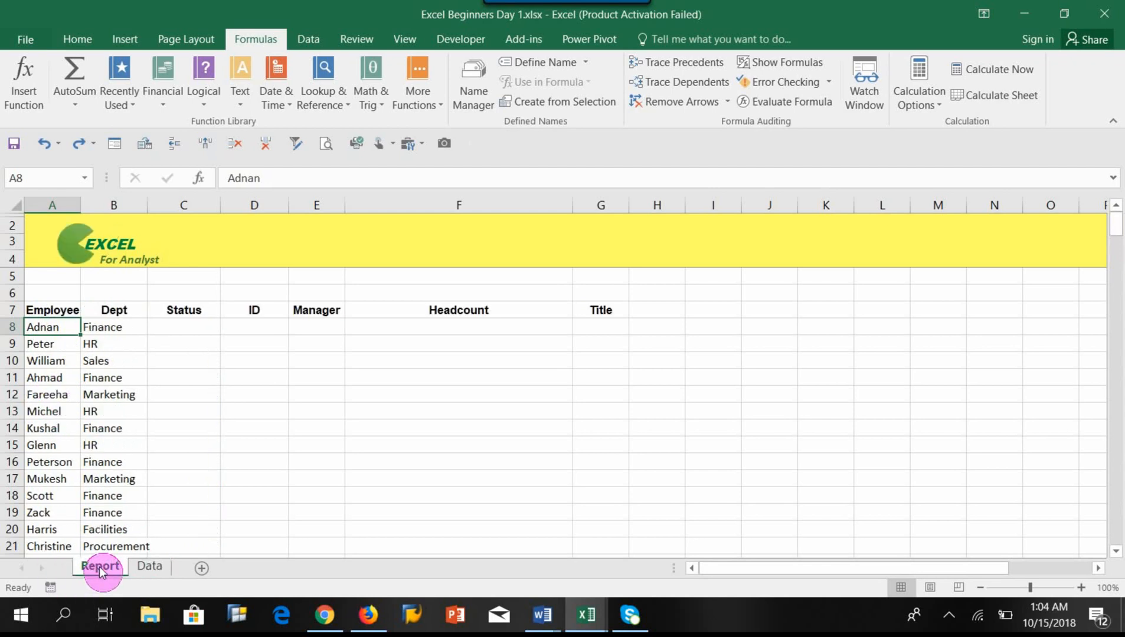
left_click(33, 378)
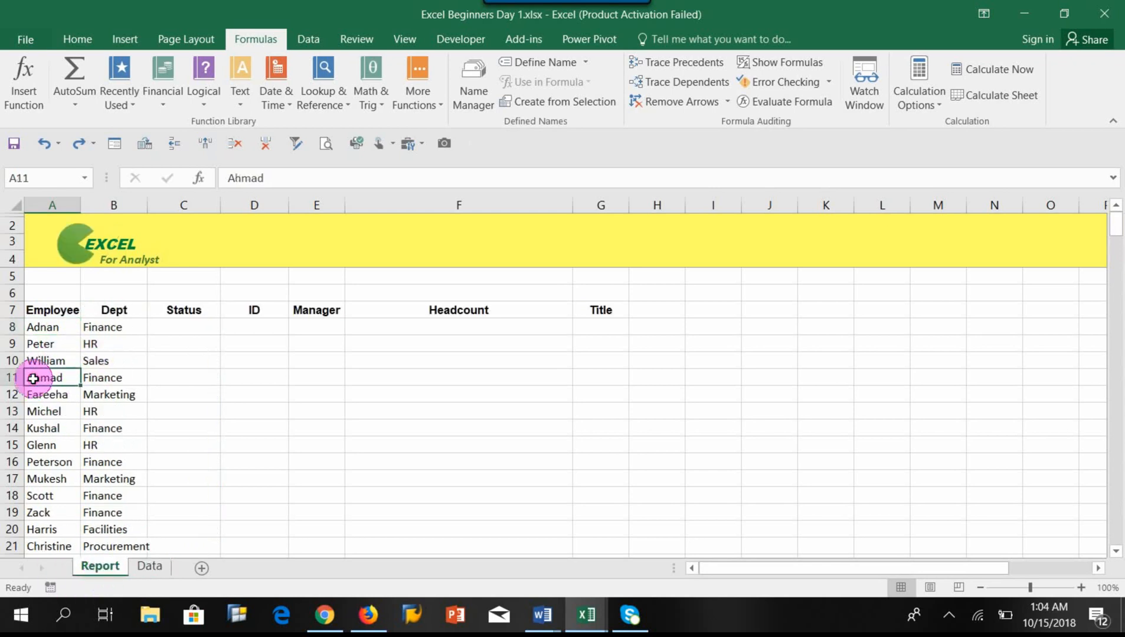
left_click(174, 378)
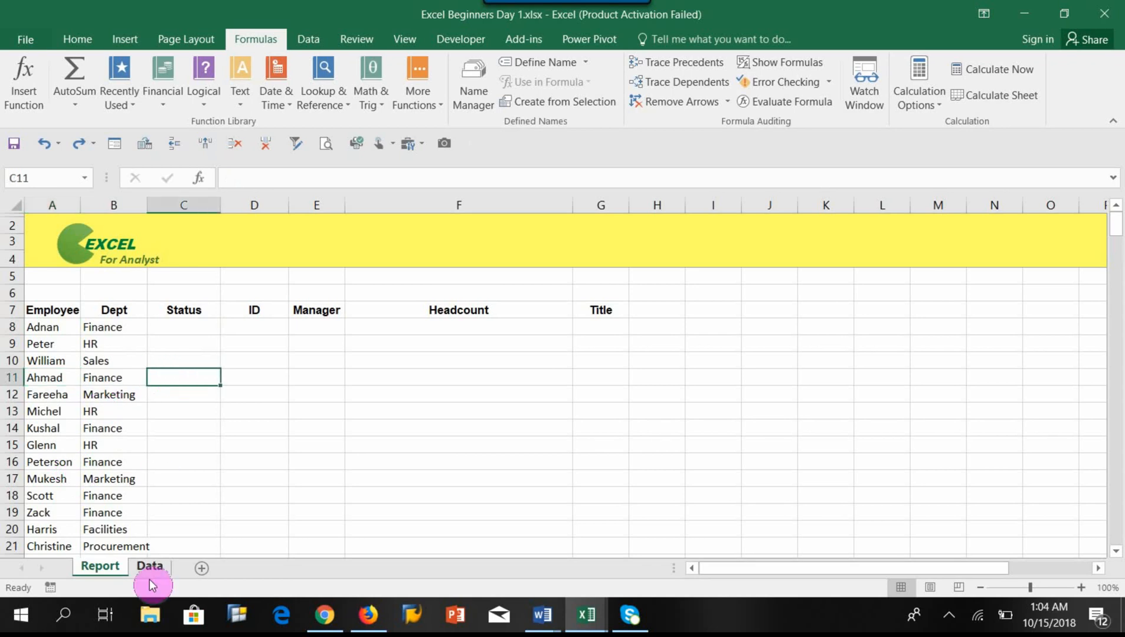
left_click(45, 377)
left_click(184, 381)
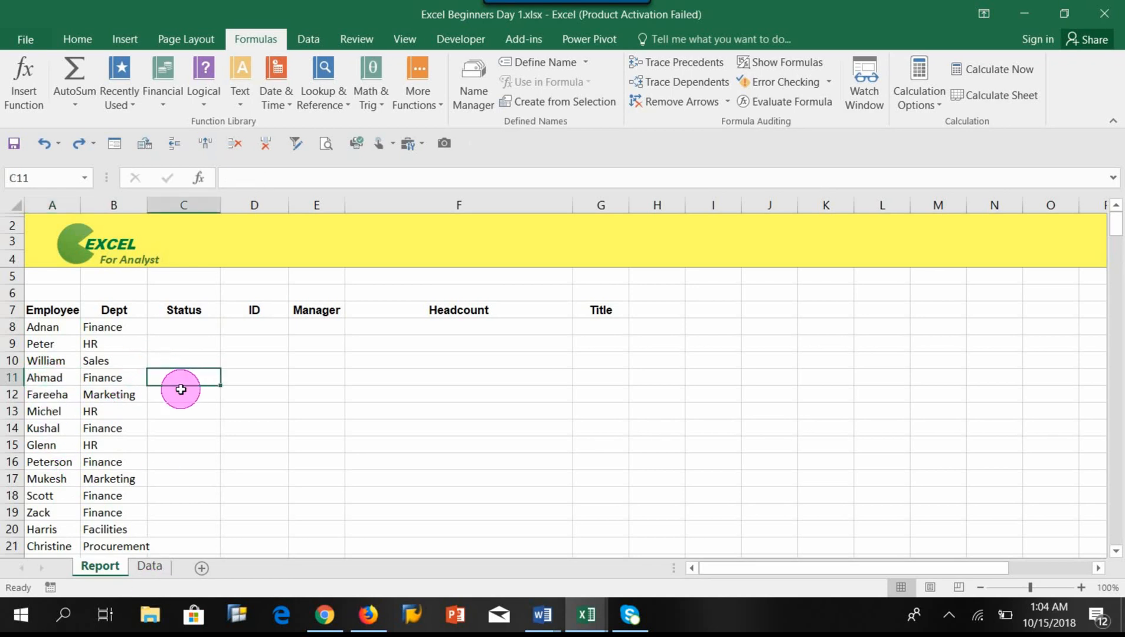
Step: Start a VLOOKUP function in Report cell C8 with A8 as the Lookup_value
left_click(185, 328)
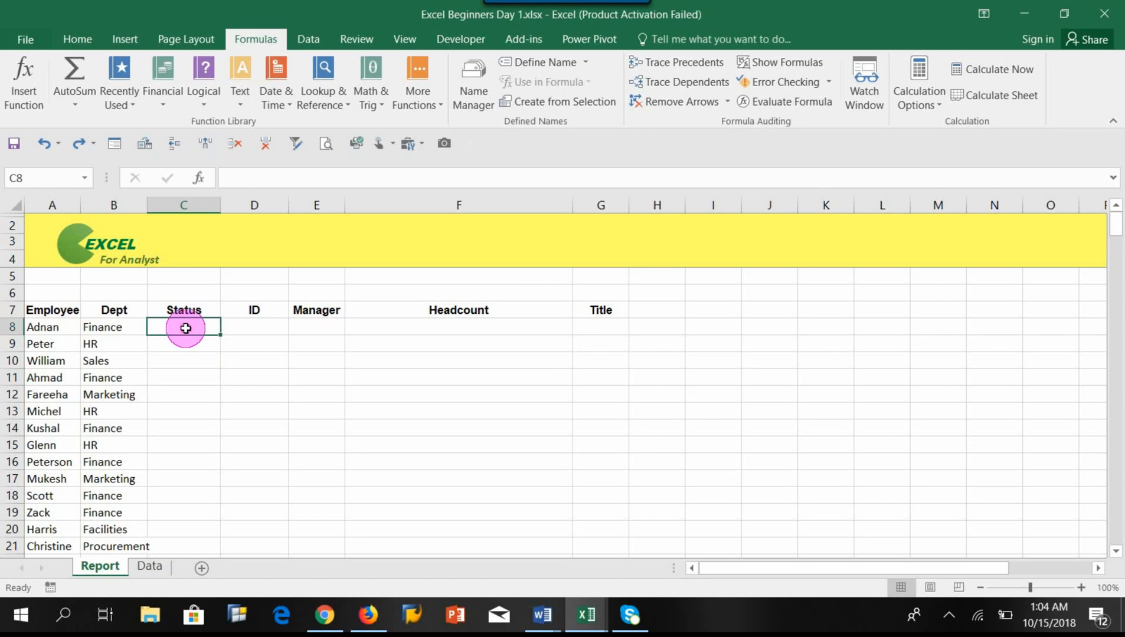
left_click(313, 99)
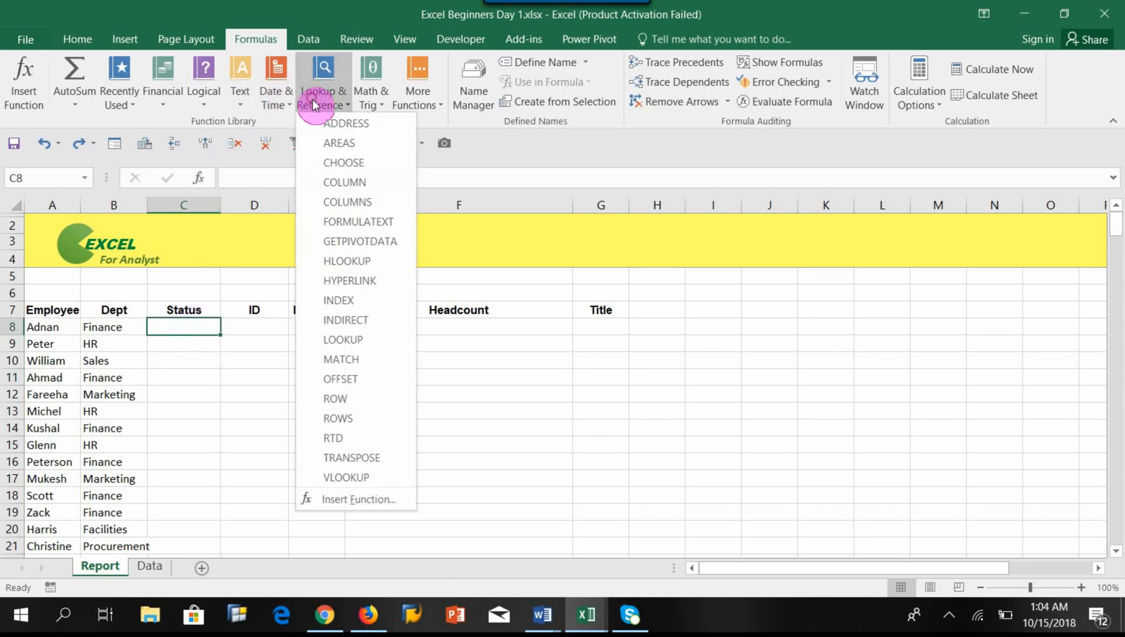
left_click(358, 478)
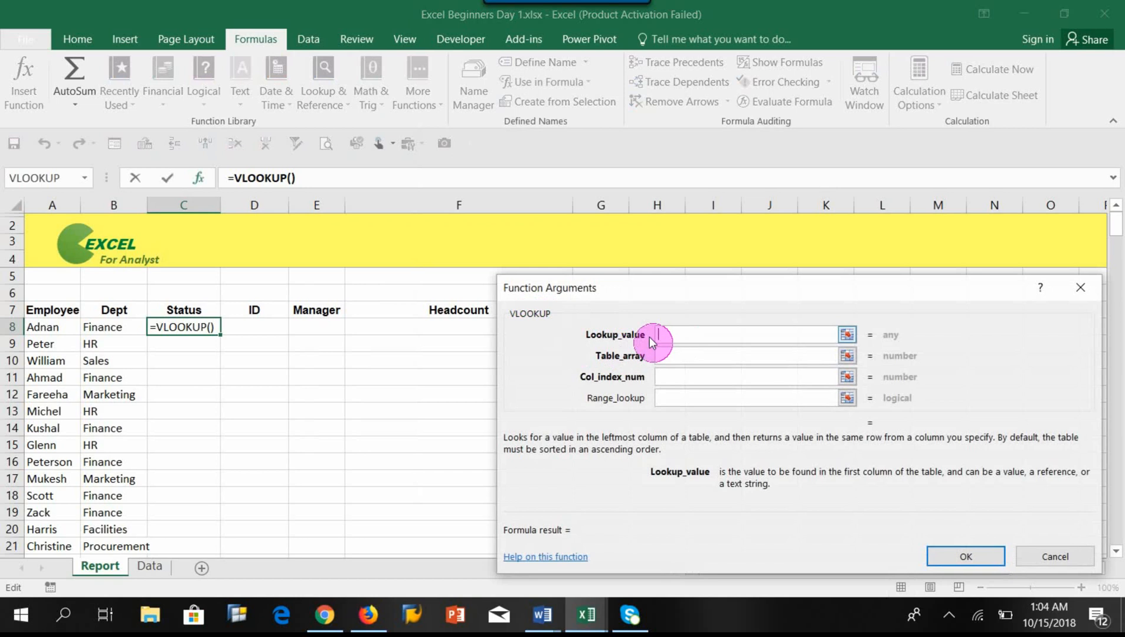
left_click(40, 332)
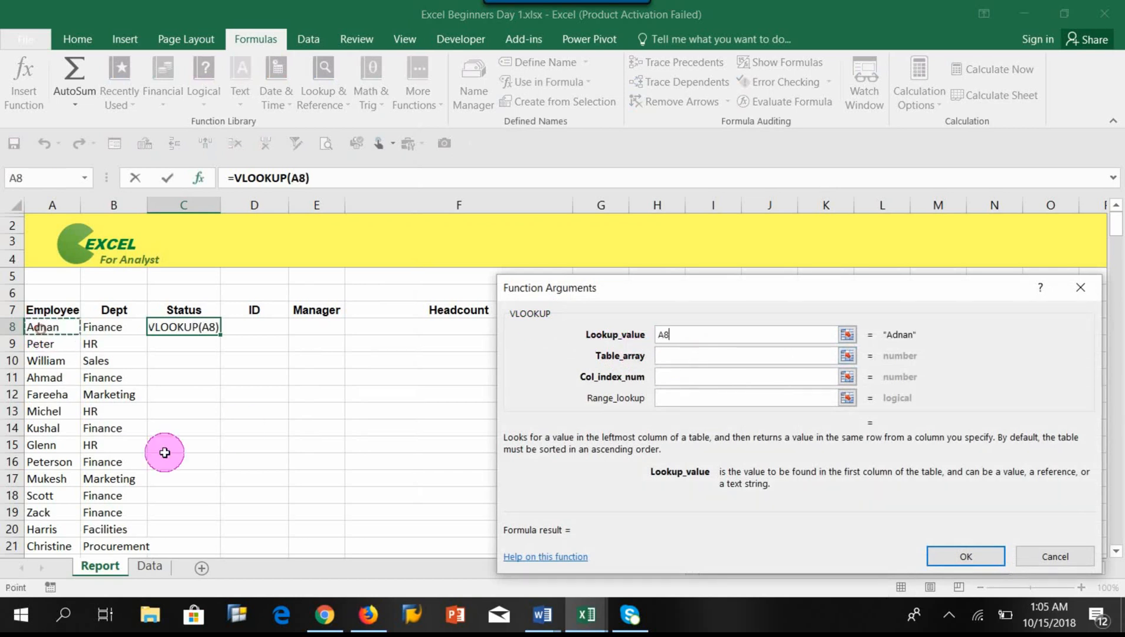
Step: Set the Table_array to the Data sheet's Name, Status and ID table as the absolute range Data!$A$7:$C$41
left_click(656, 361)
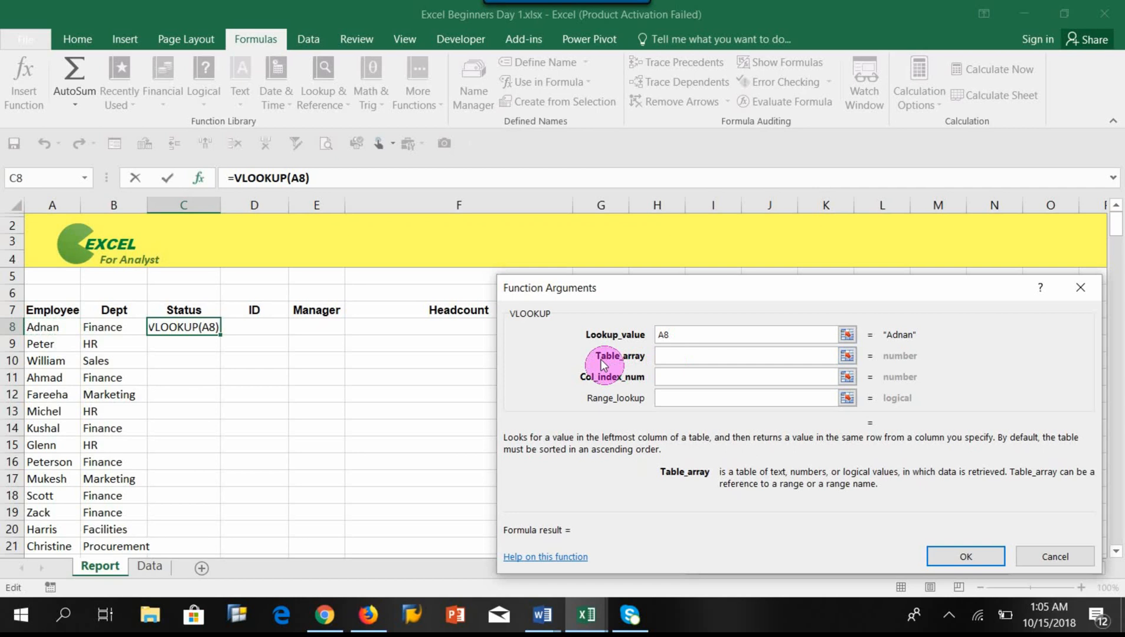
left_click(150, 566)
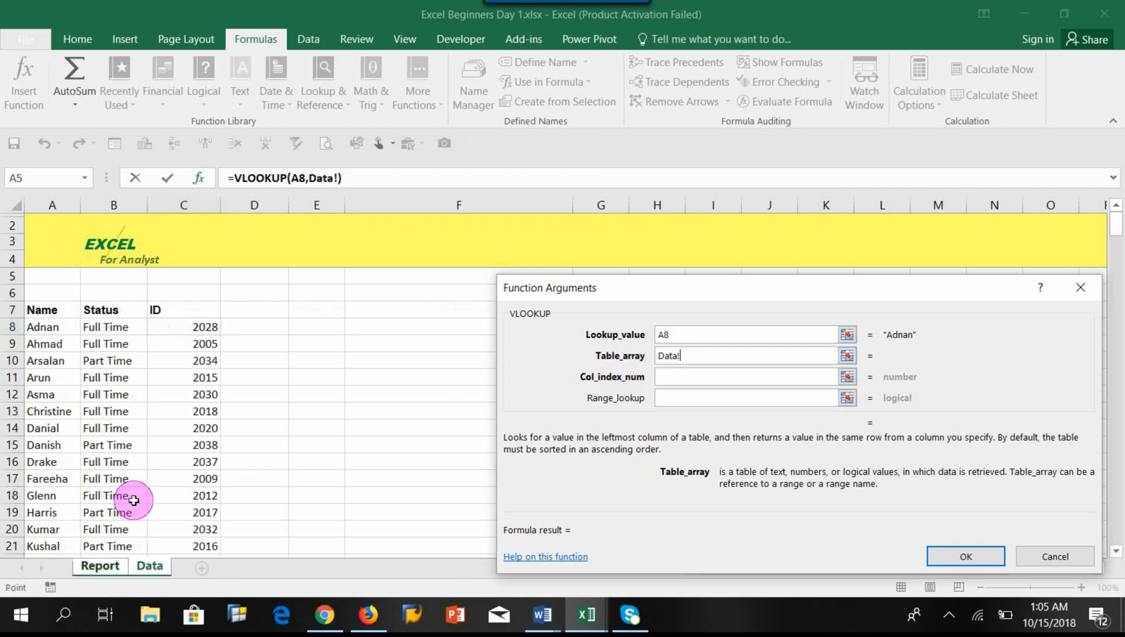
left_click(44, 309)
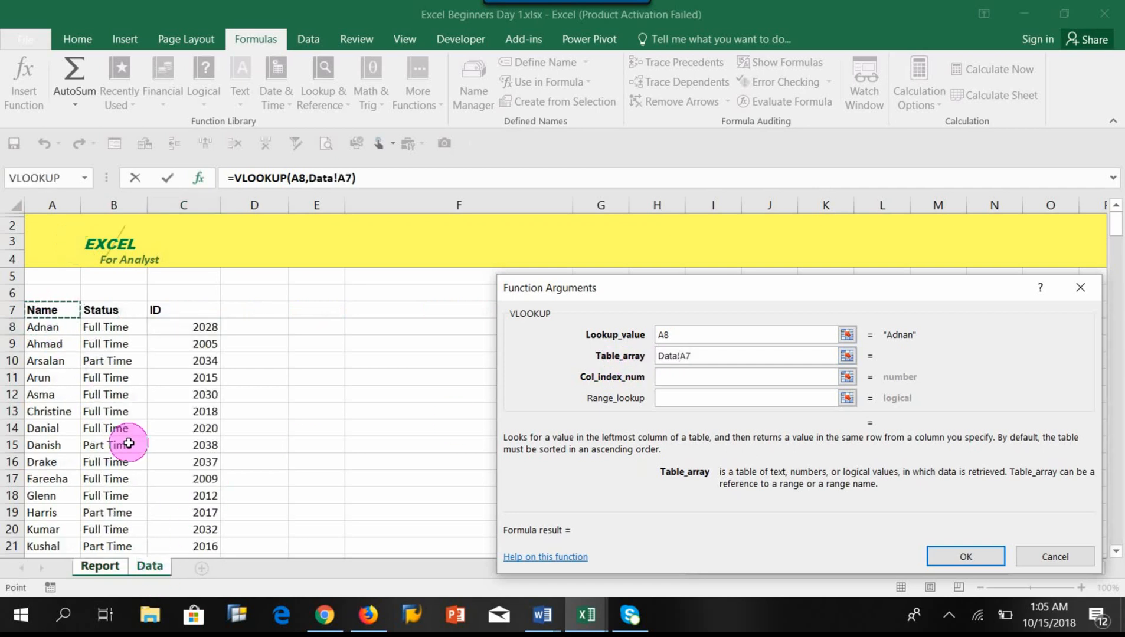
key("ctrl+shift+Right")
key("ctrl+shift+Down")
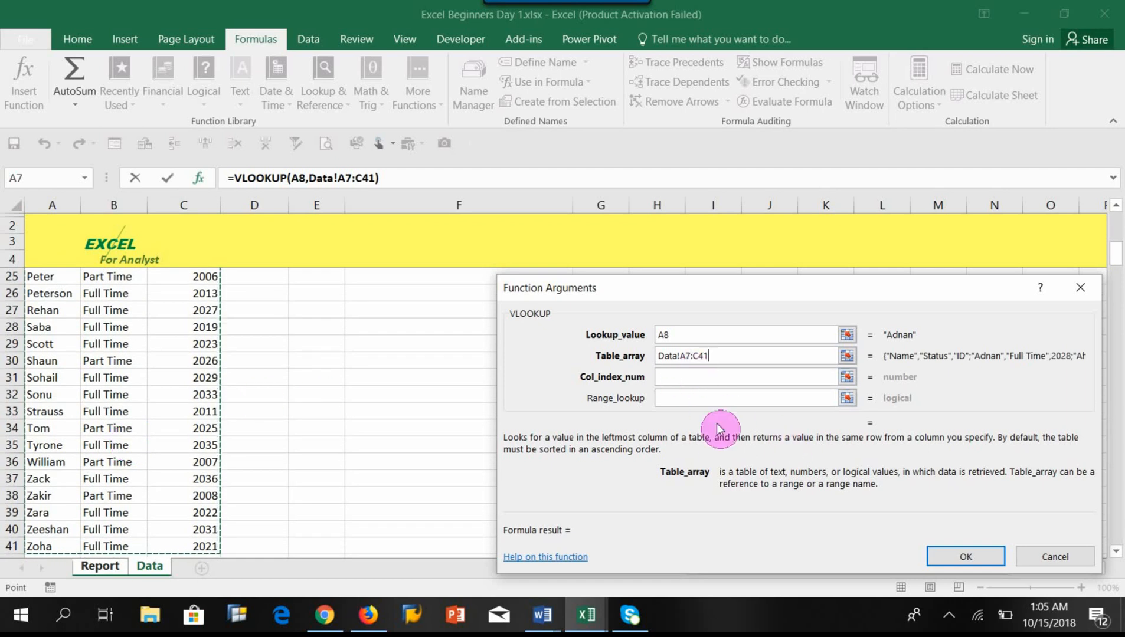
key("F4")
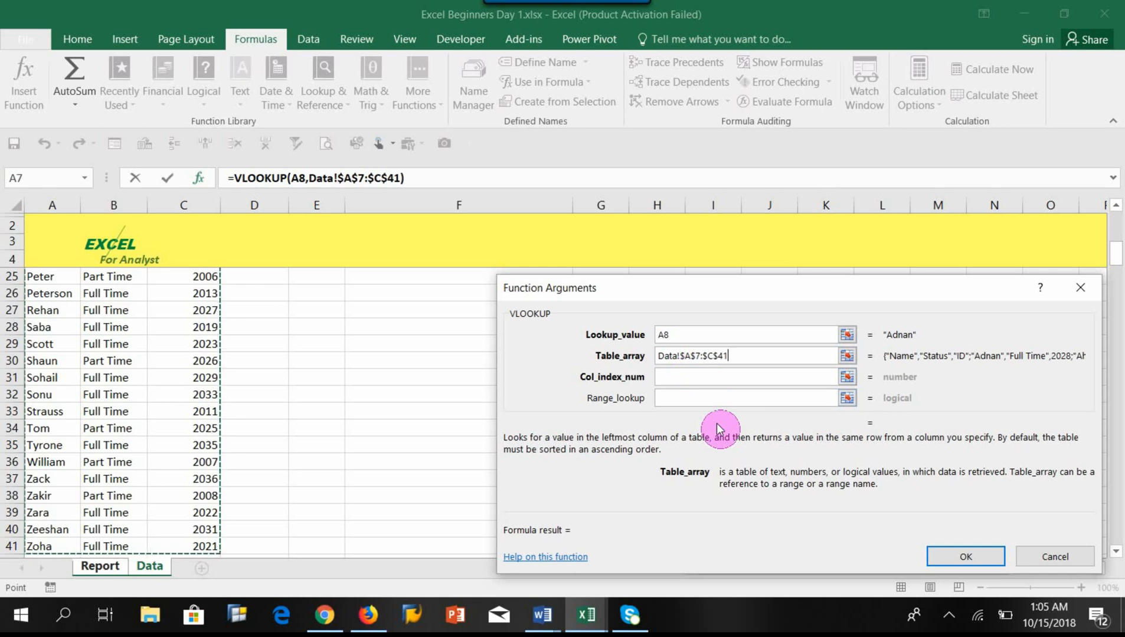
scroll(267, 387, "up", 3)
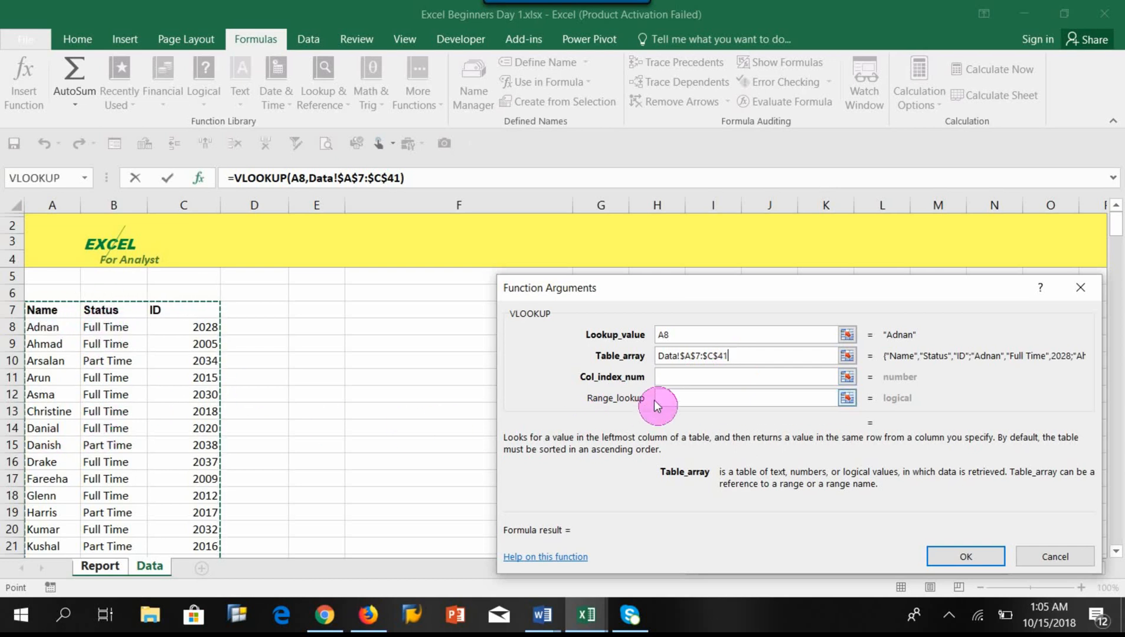
Step: Set the VLOOKUP's Col_index_num to 2 for the Status column
left_click(670, 376)
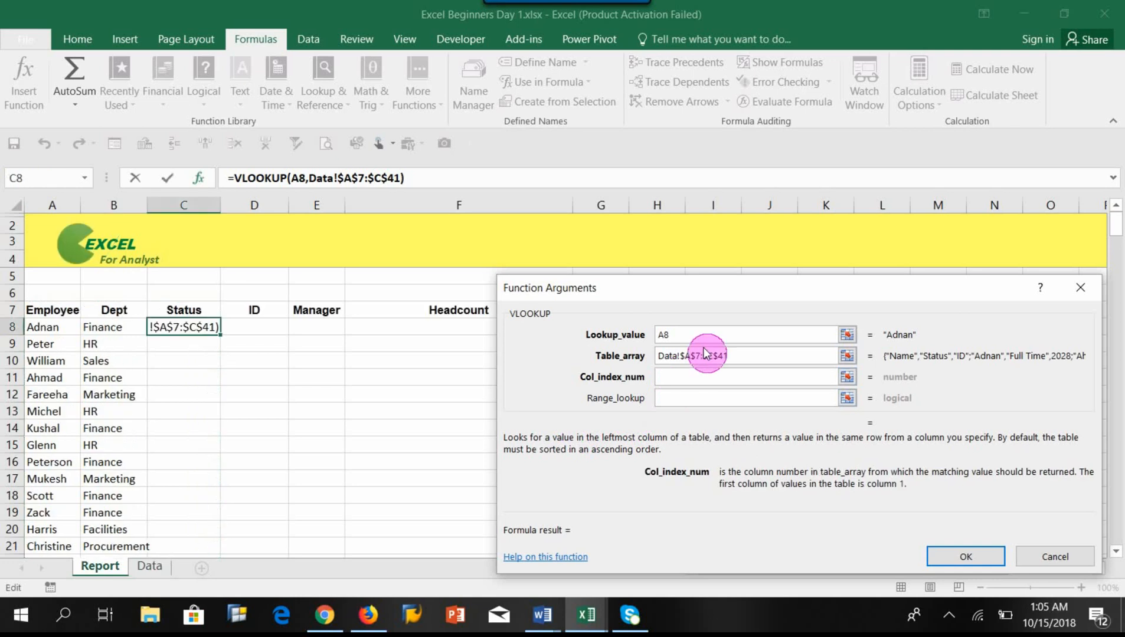
type("2")
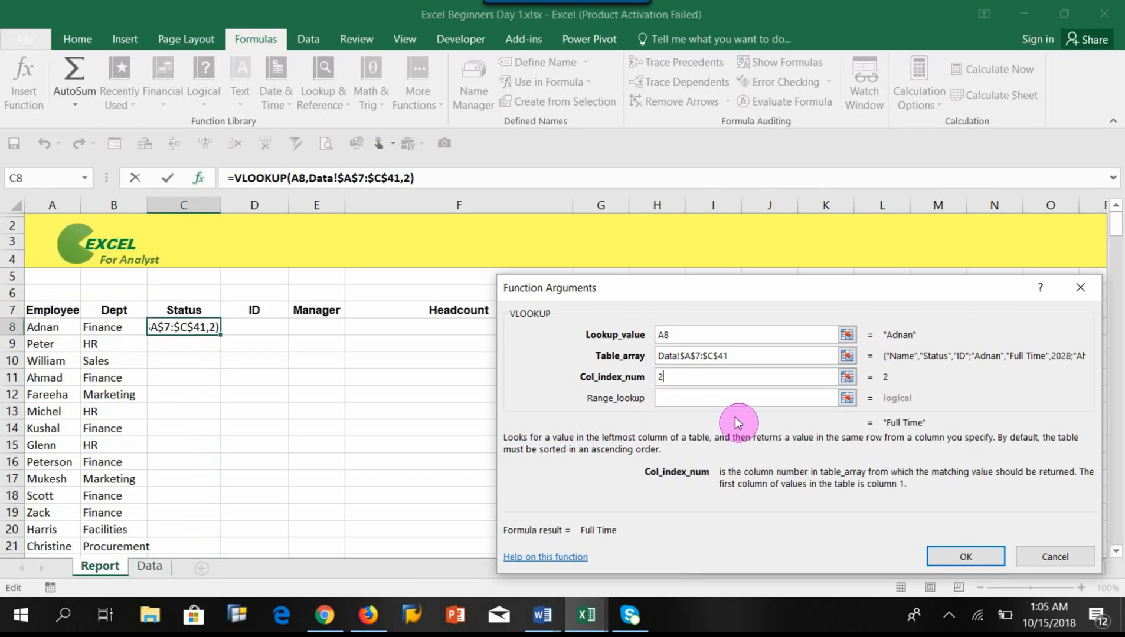
left_click(676, 402)
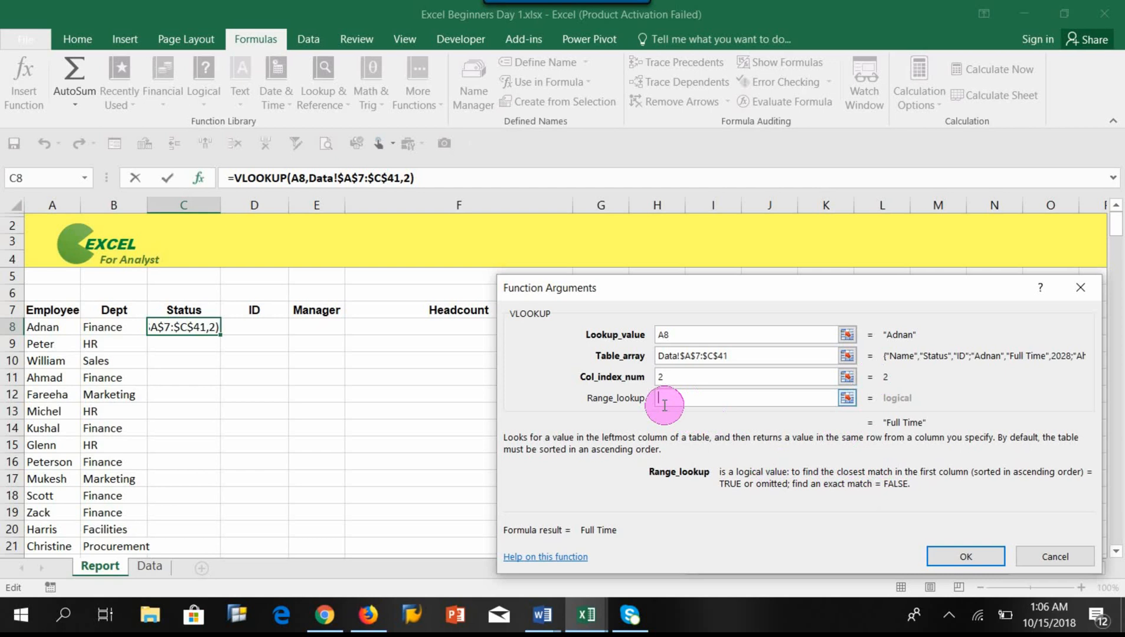
type("0")
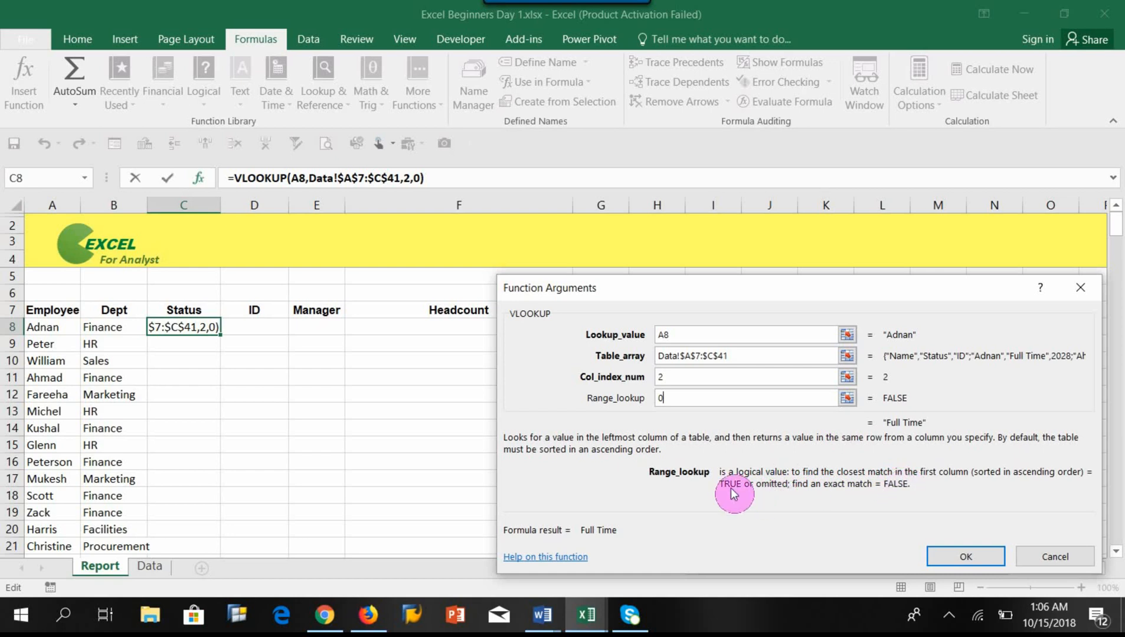
key("BackSpace")
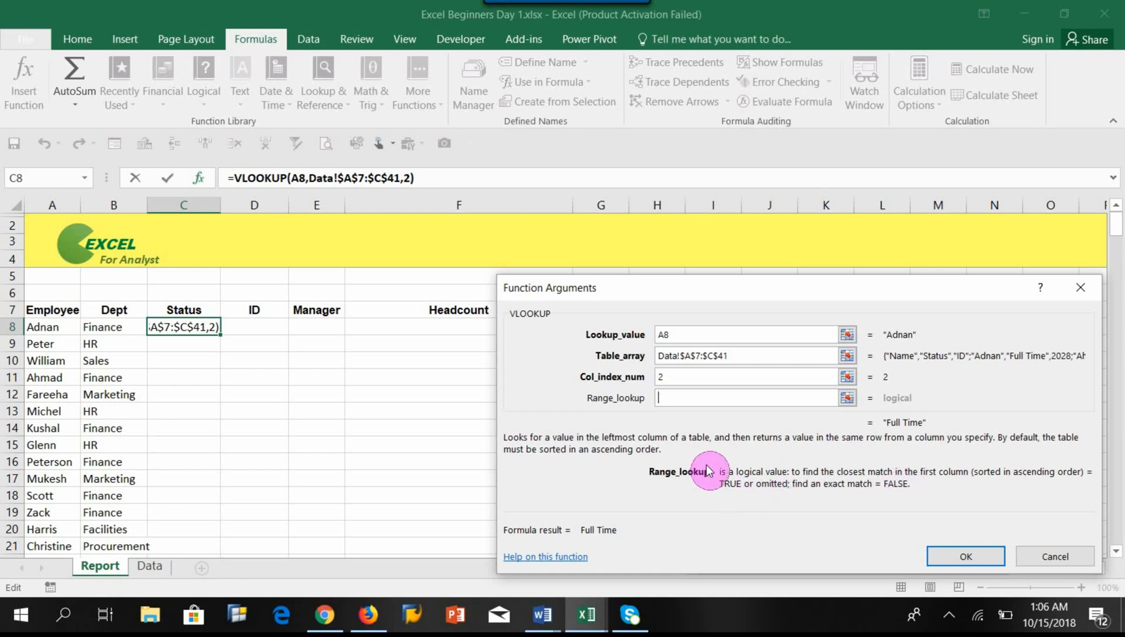
type("1")
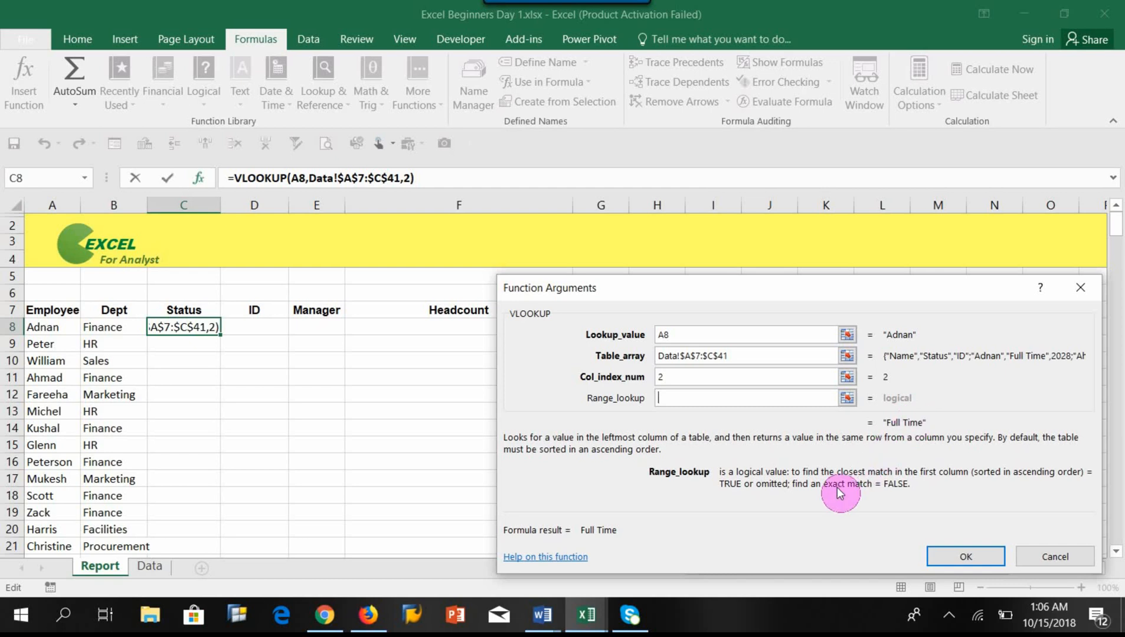
key("BackSpace")
Step: Set Range_lookup to 0, apply the VLOOKUP to C8, and fill the formula down the Status column to row 41
type("0")
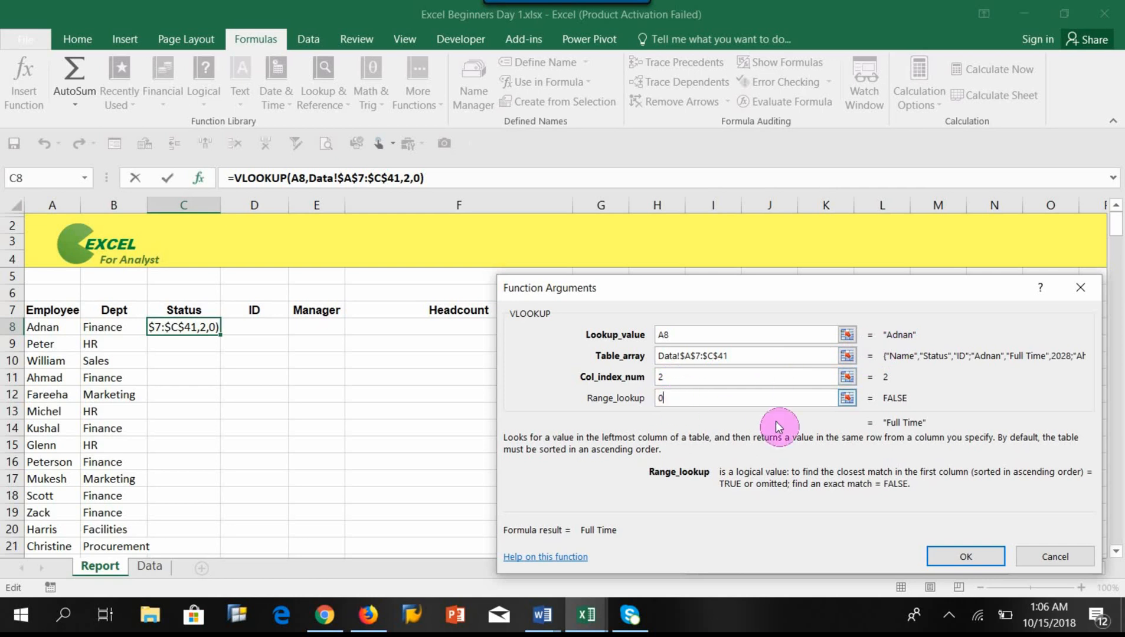
left_click(965, 557)
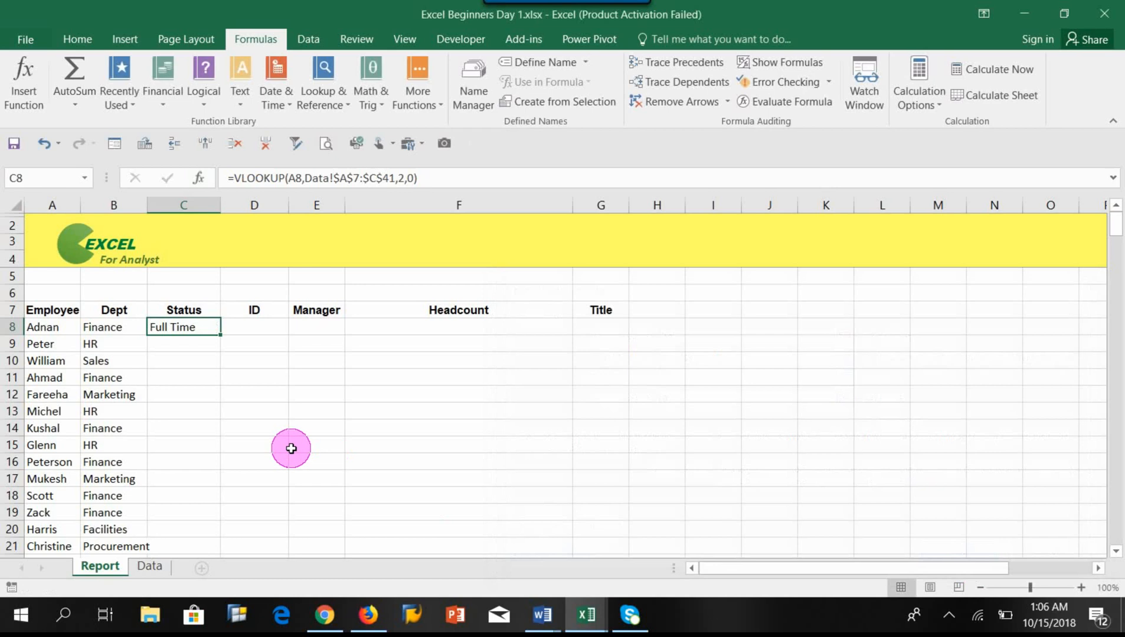
double_click(221, 334)
scroll(184, 453, "down", 8)
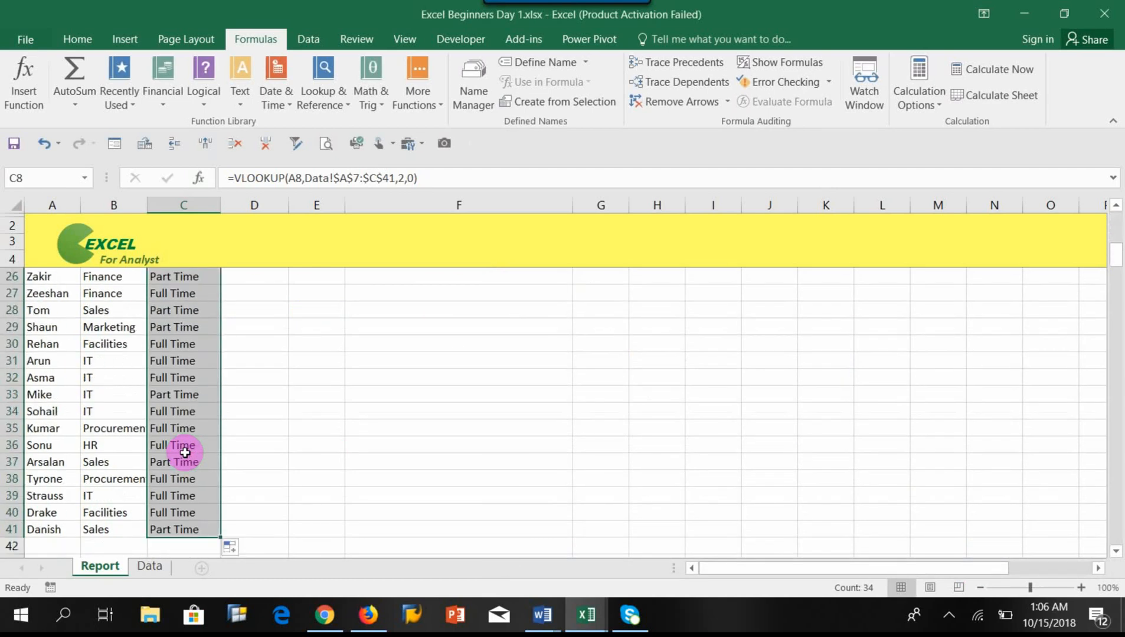
scroll(185, 453, "up", 8)
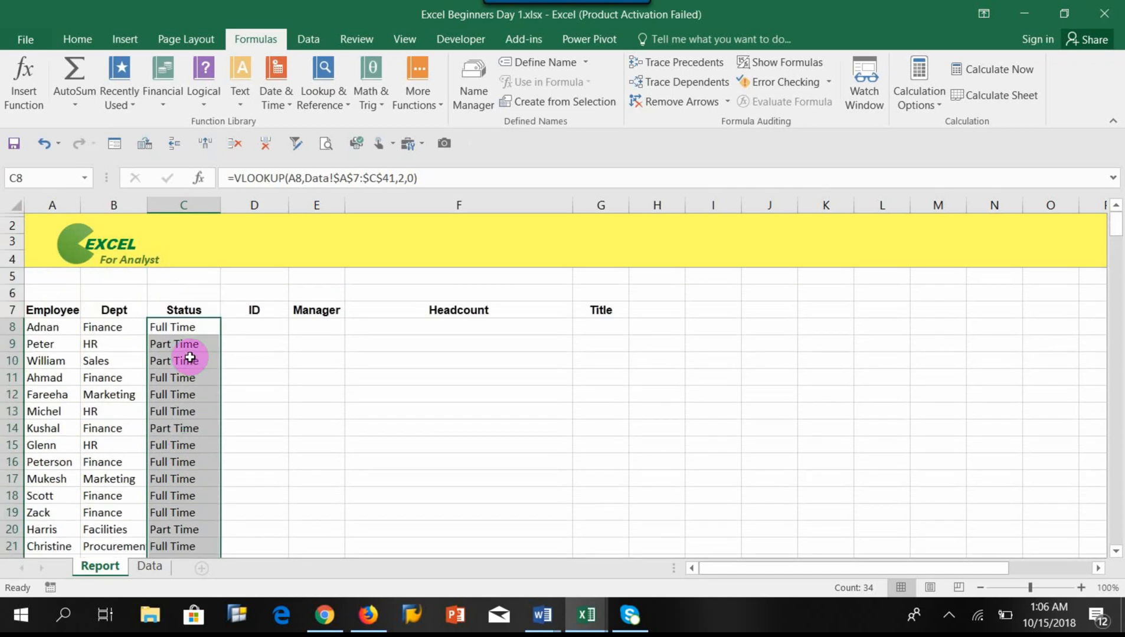
Step: Check the Status results against the employees in rows 8, 13, 16 and 18 and down to row 41, ending at A8
left_click(175, 333)
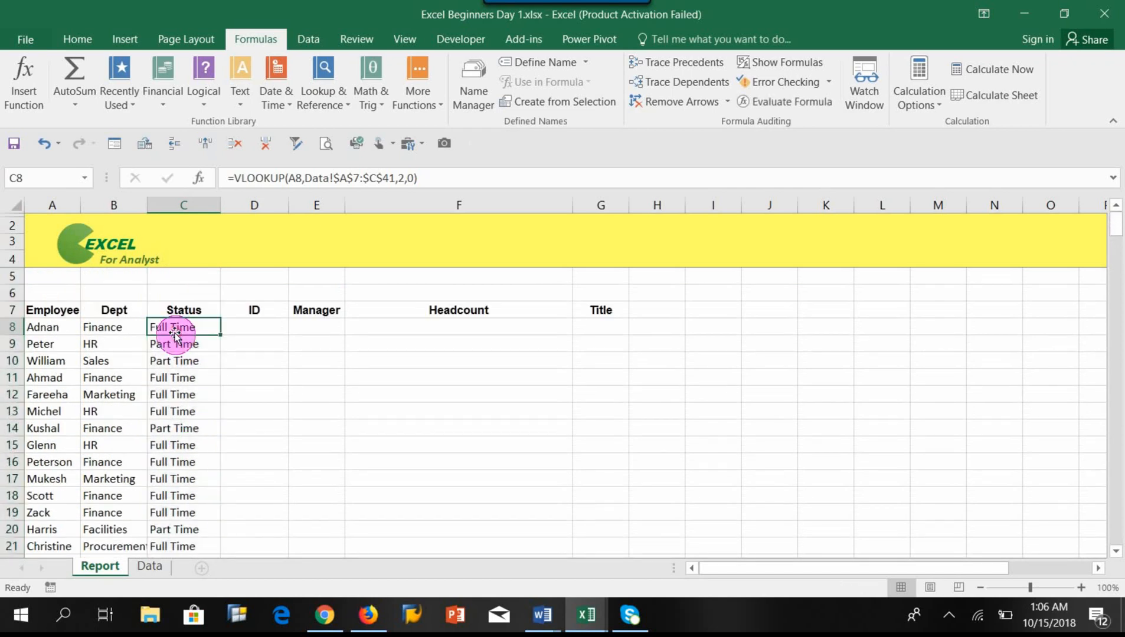
left_click(39, 328)
left_click(46, 413)
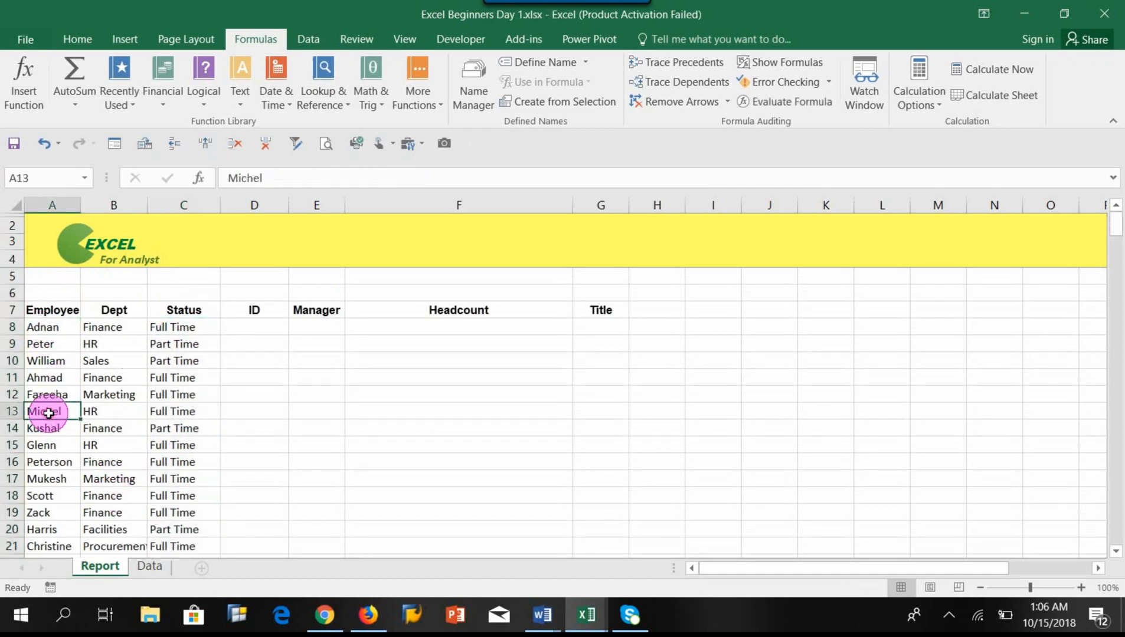
left_click(162, 409)
left_click(34, 465)
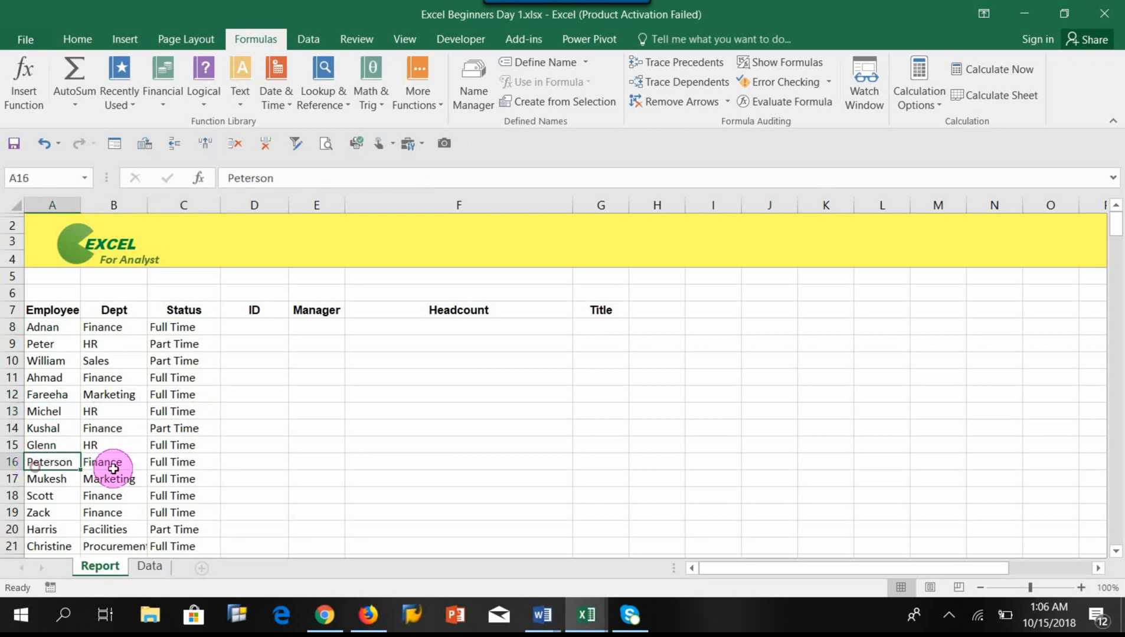
left_click(175, 462)
left_click(39, 496)
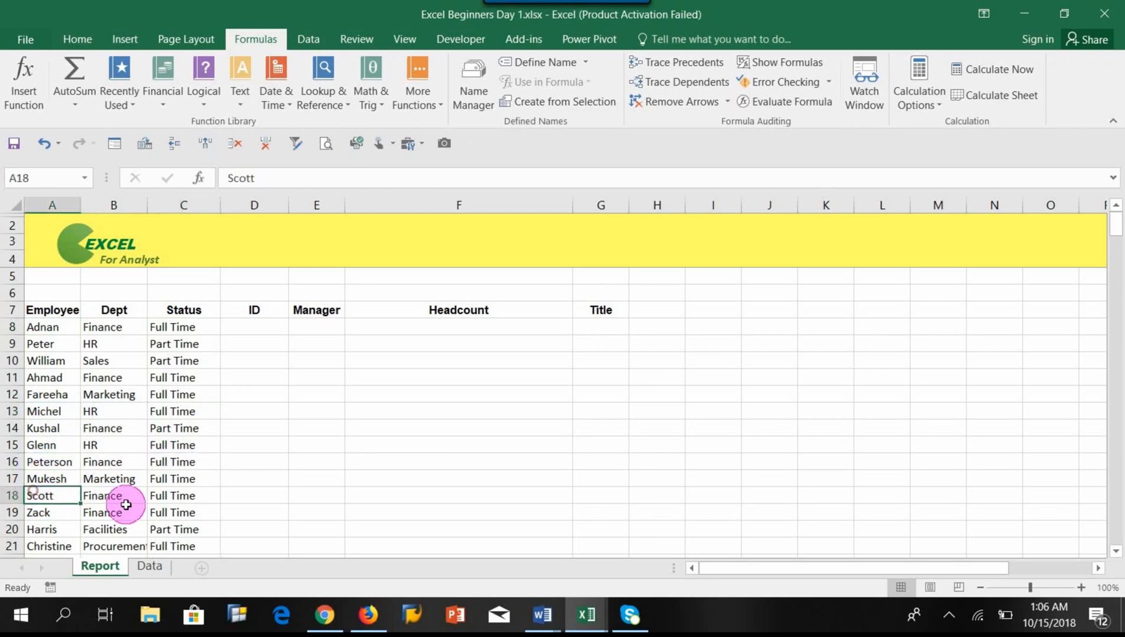
left_click(167, 494)
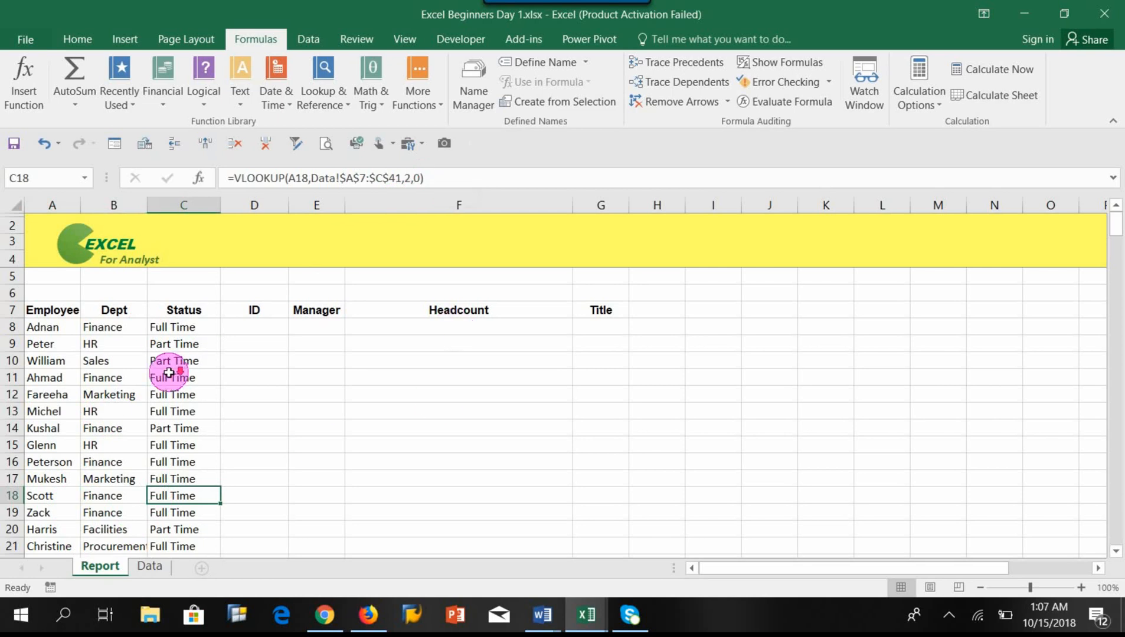
scroll(177, 372, "down", 6)
scroll(169, 374, "down", 3)
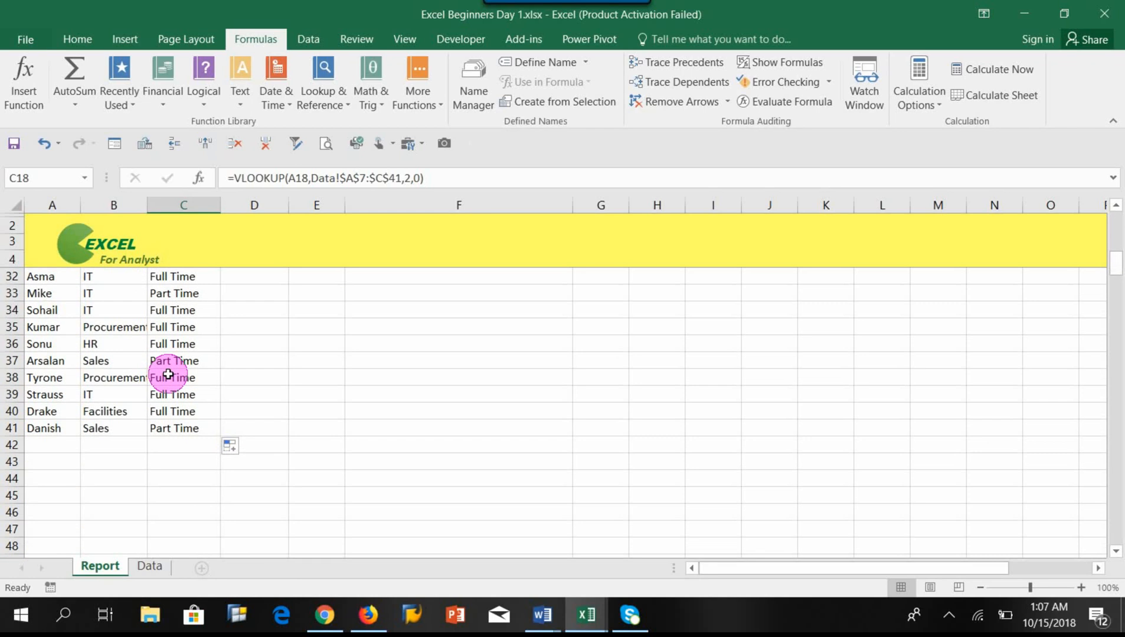
scroll(167, 374, "up", 6)
scroll(167, 374, "up", 3)
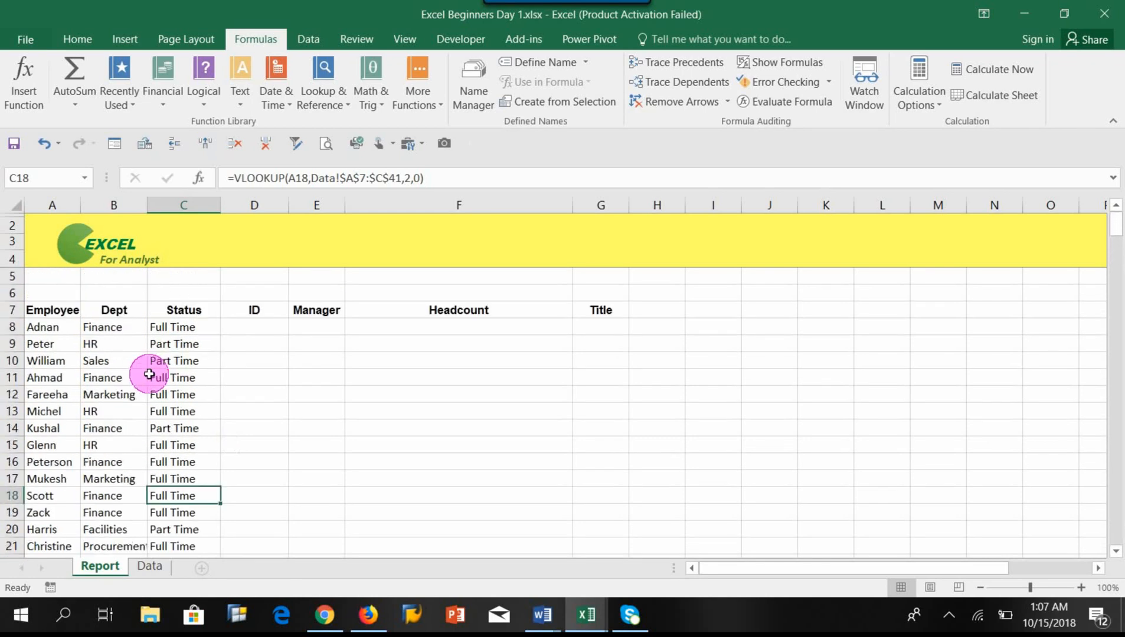
left_click(47, 332)
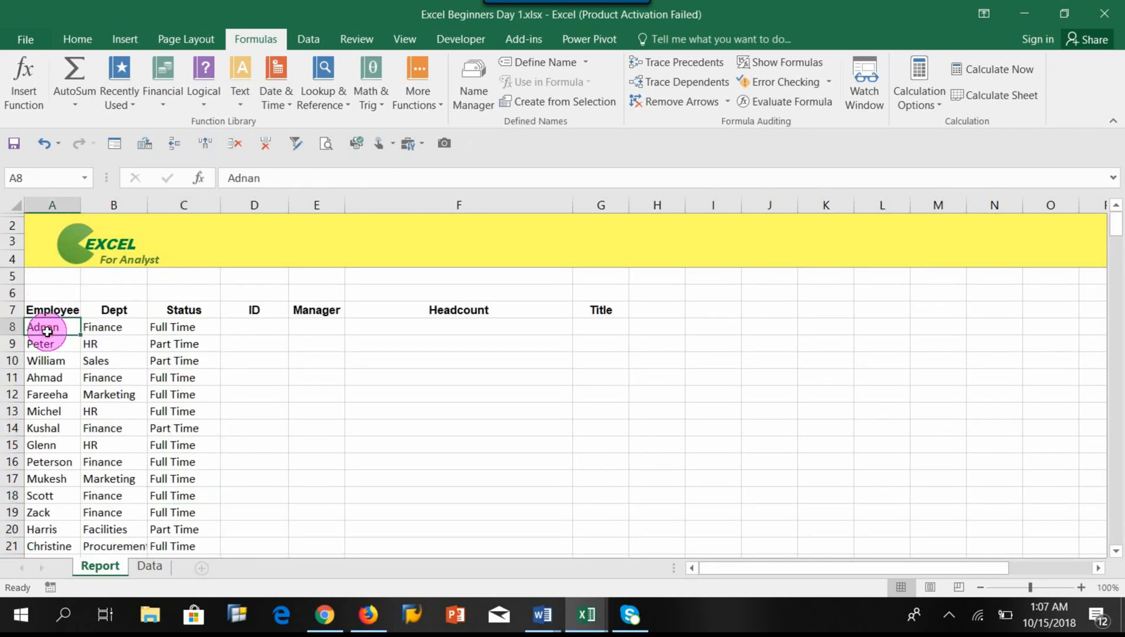